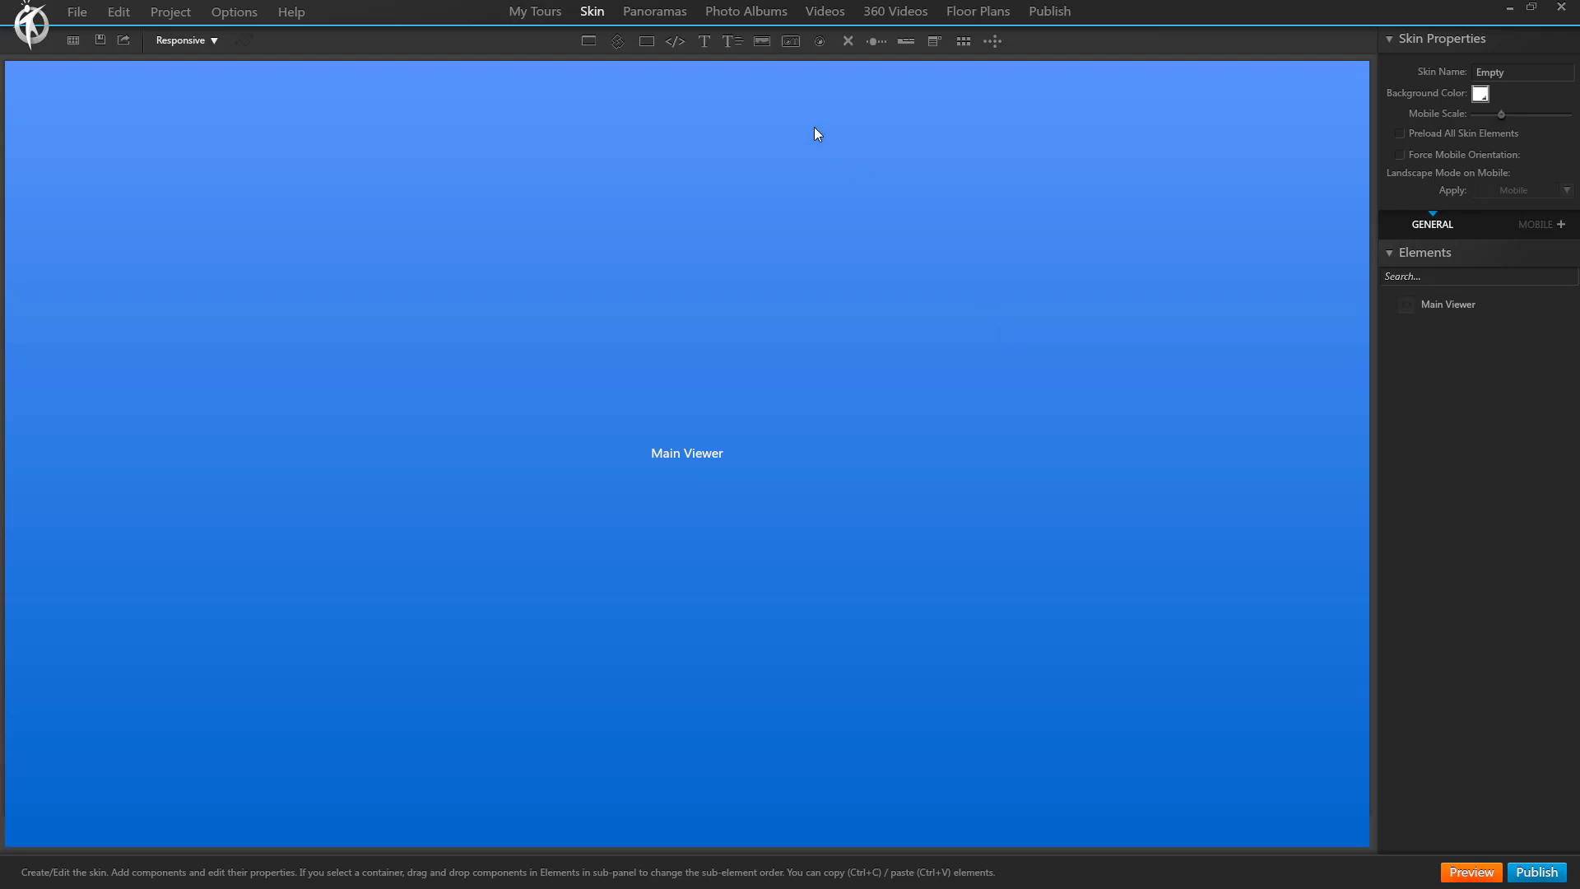
Draw a container stretched over the whole canvas and name it /POP-UP_WINDOW.
click(646, 41)
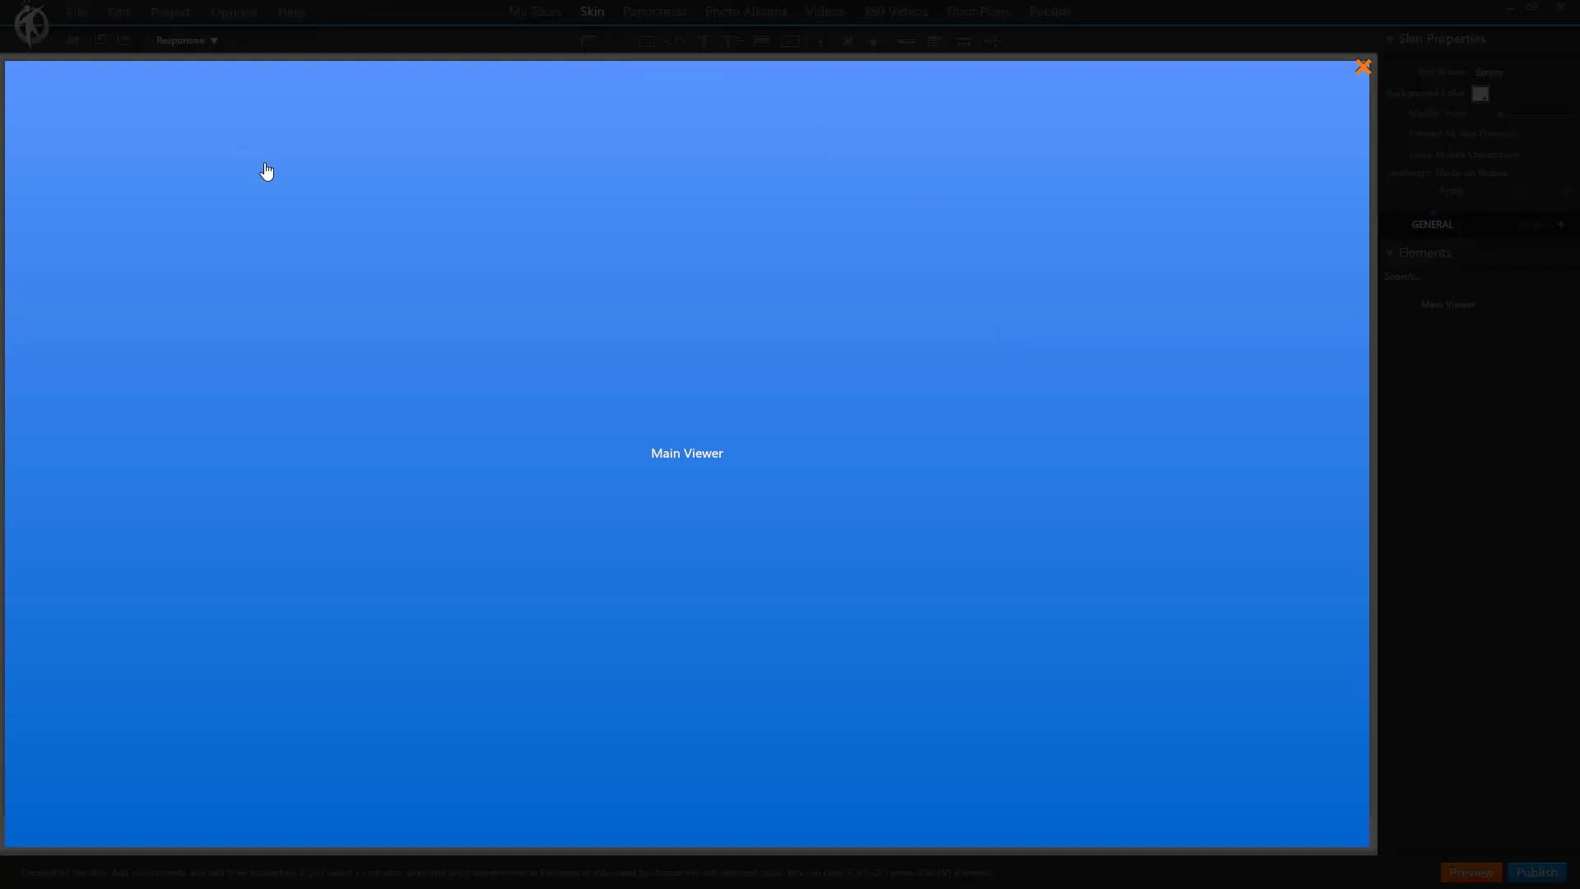
mouse_move(239, 148)
mouse_down()
mouse_move(404, 313)
mouse_move(1369, 846)
mouse_up()
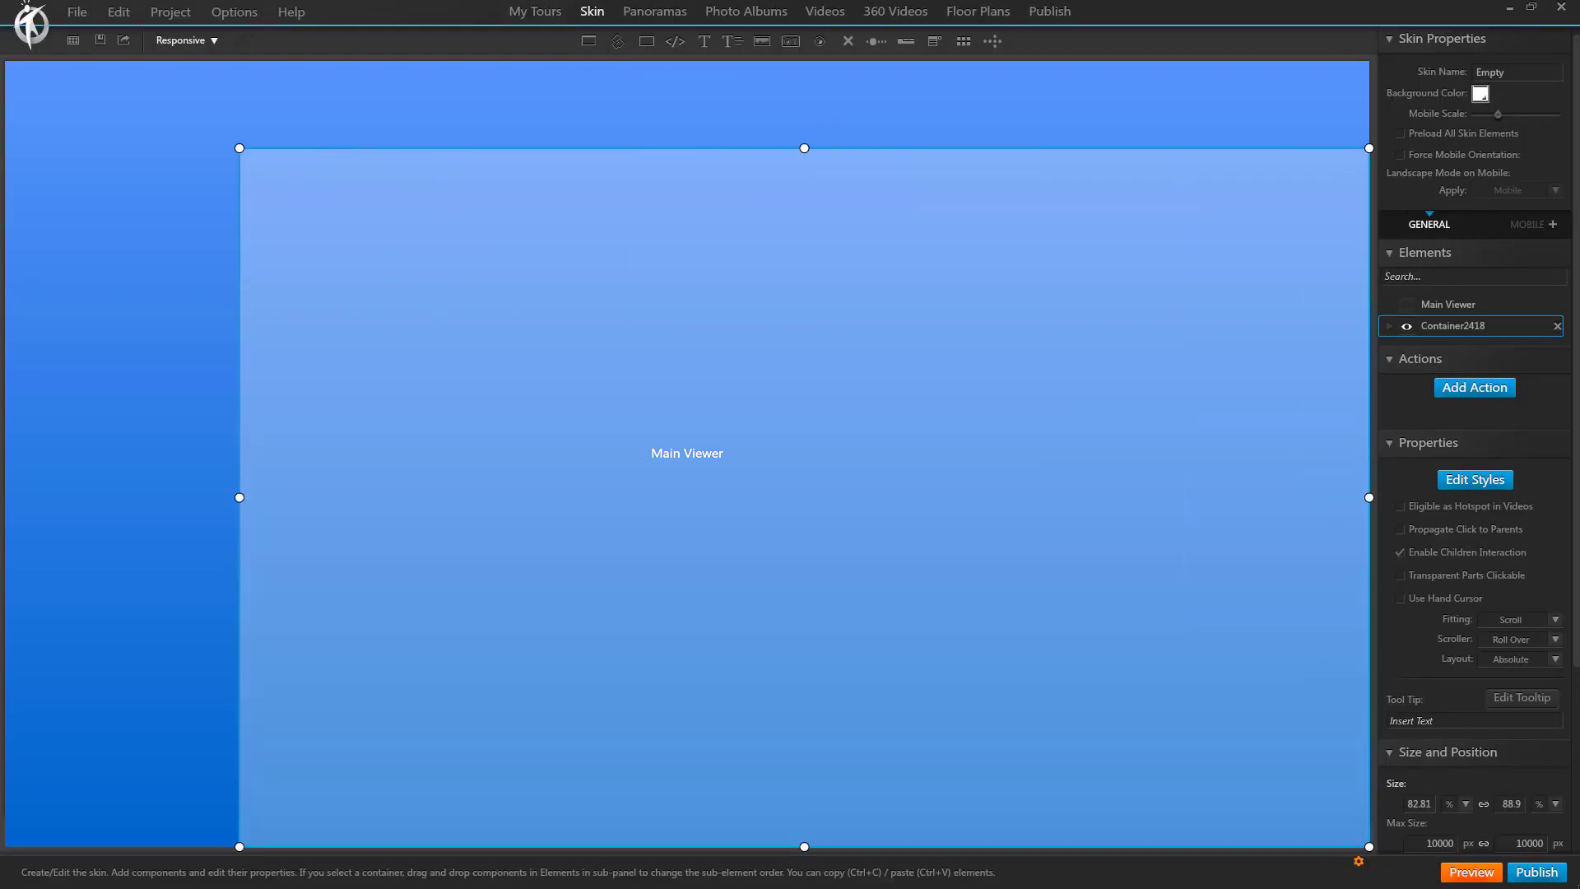
drag(222, 138, 5, 61)
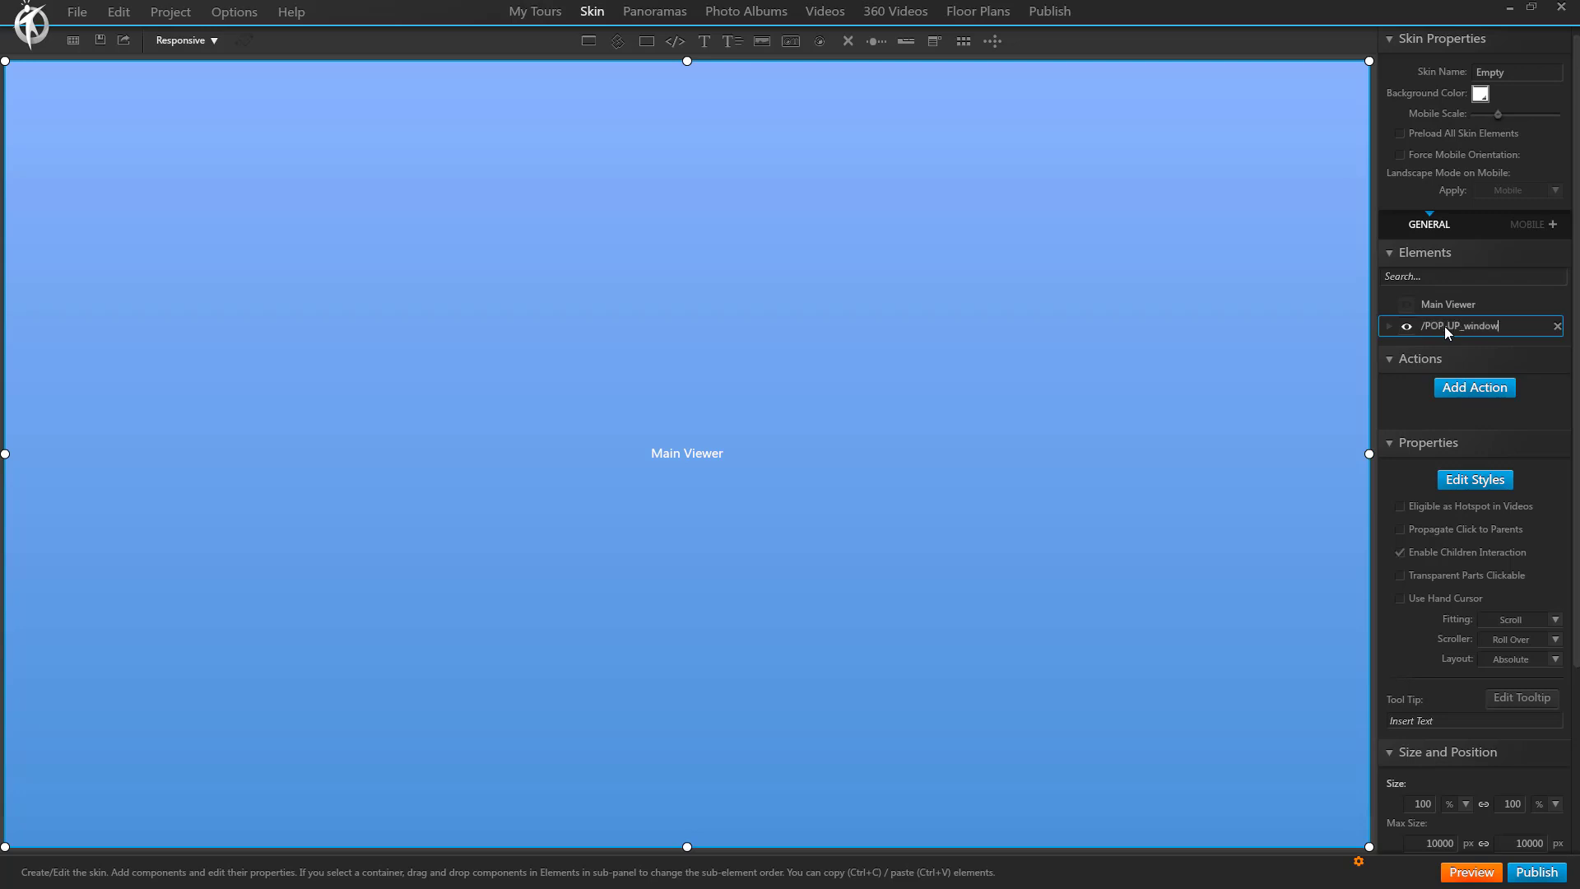
text(WINDOW)
Give the container a solid black background at 0.30 opacity.
click(1482, 483)
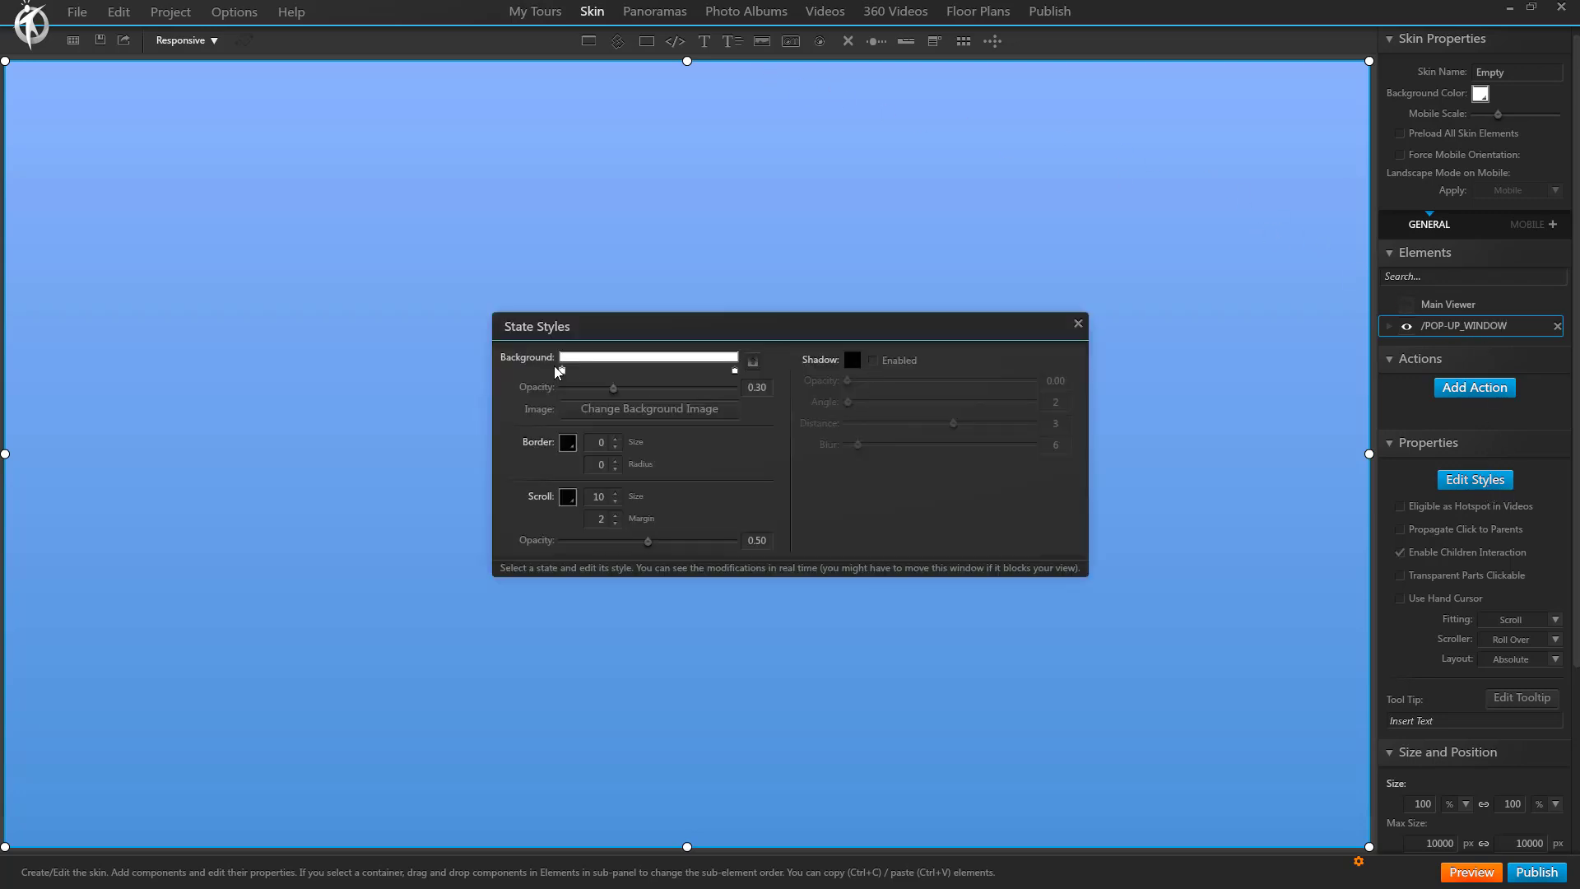
click(564, 371)
click(571, 412)
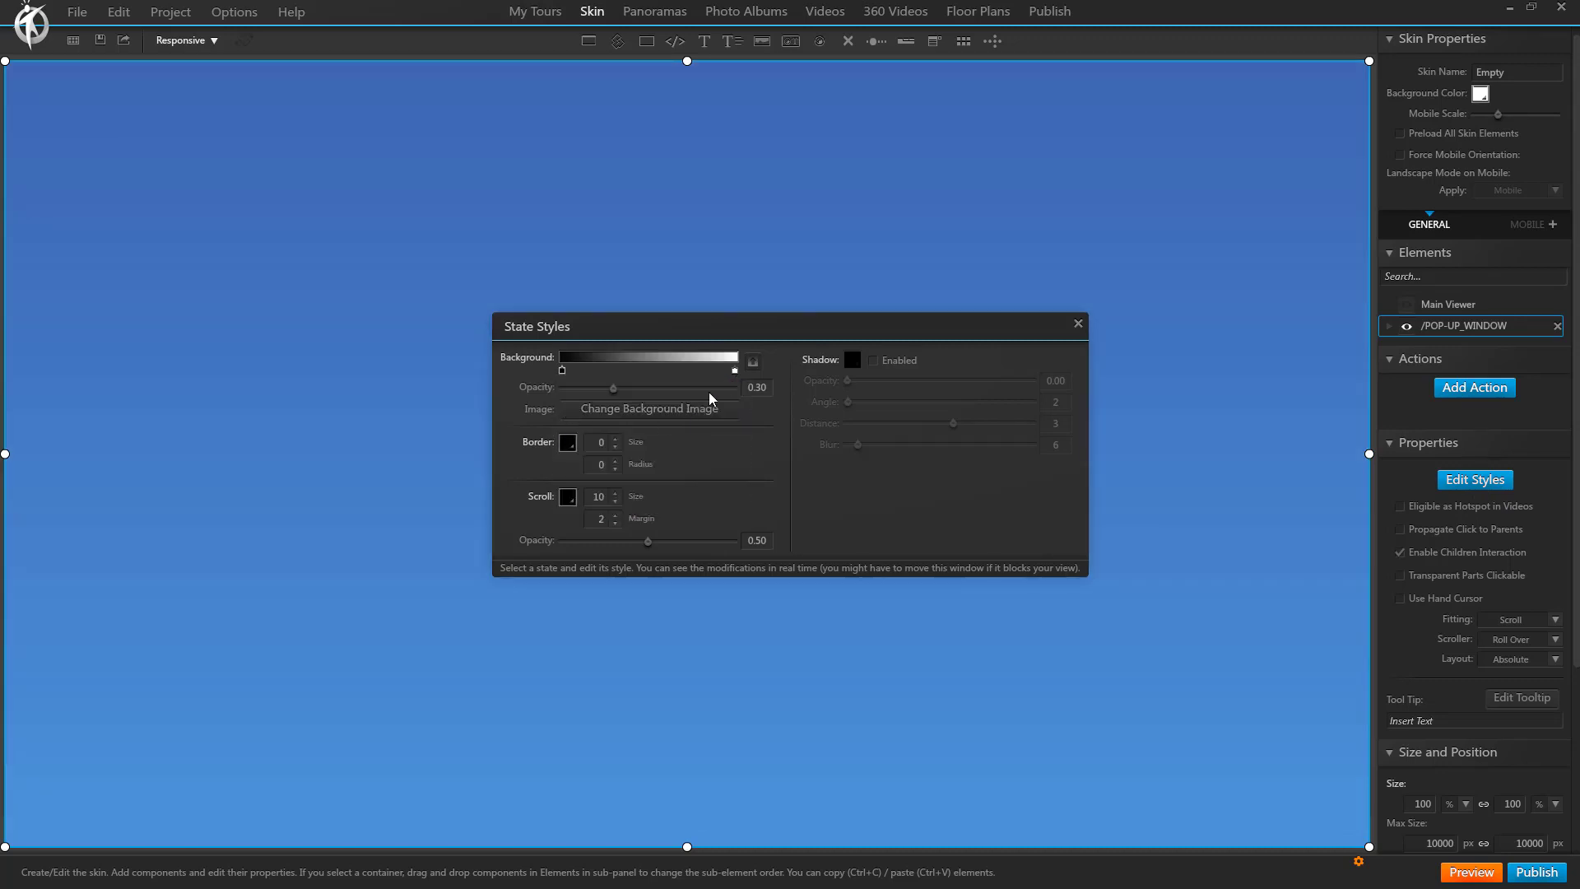
drag(735, 371, 740, 354)
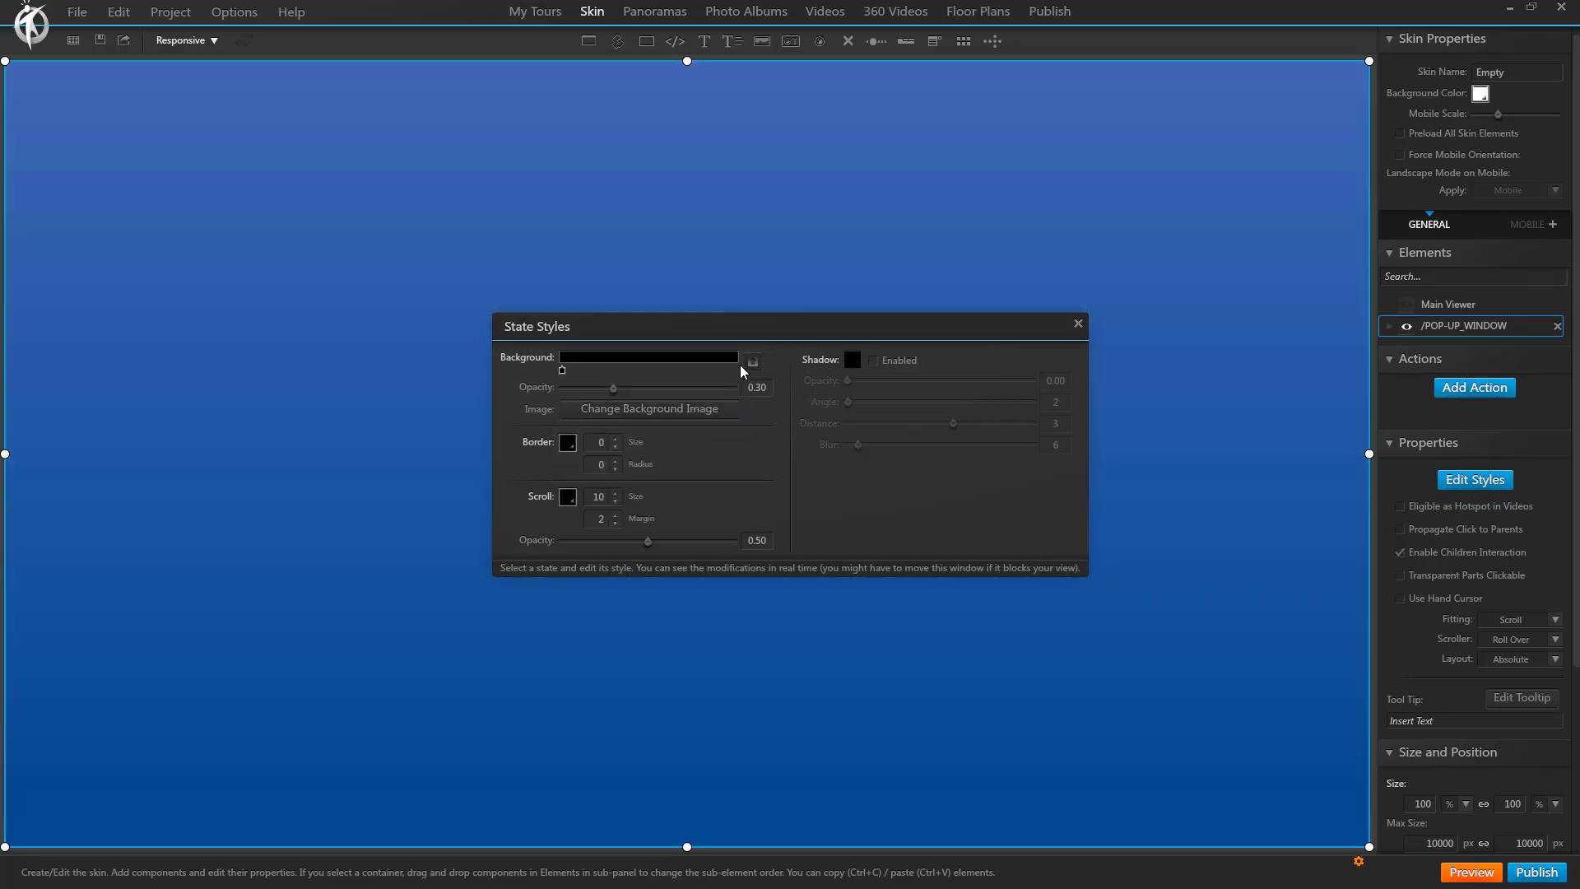
click(1079, 324)
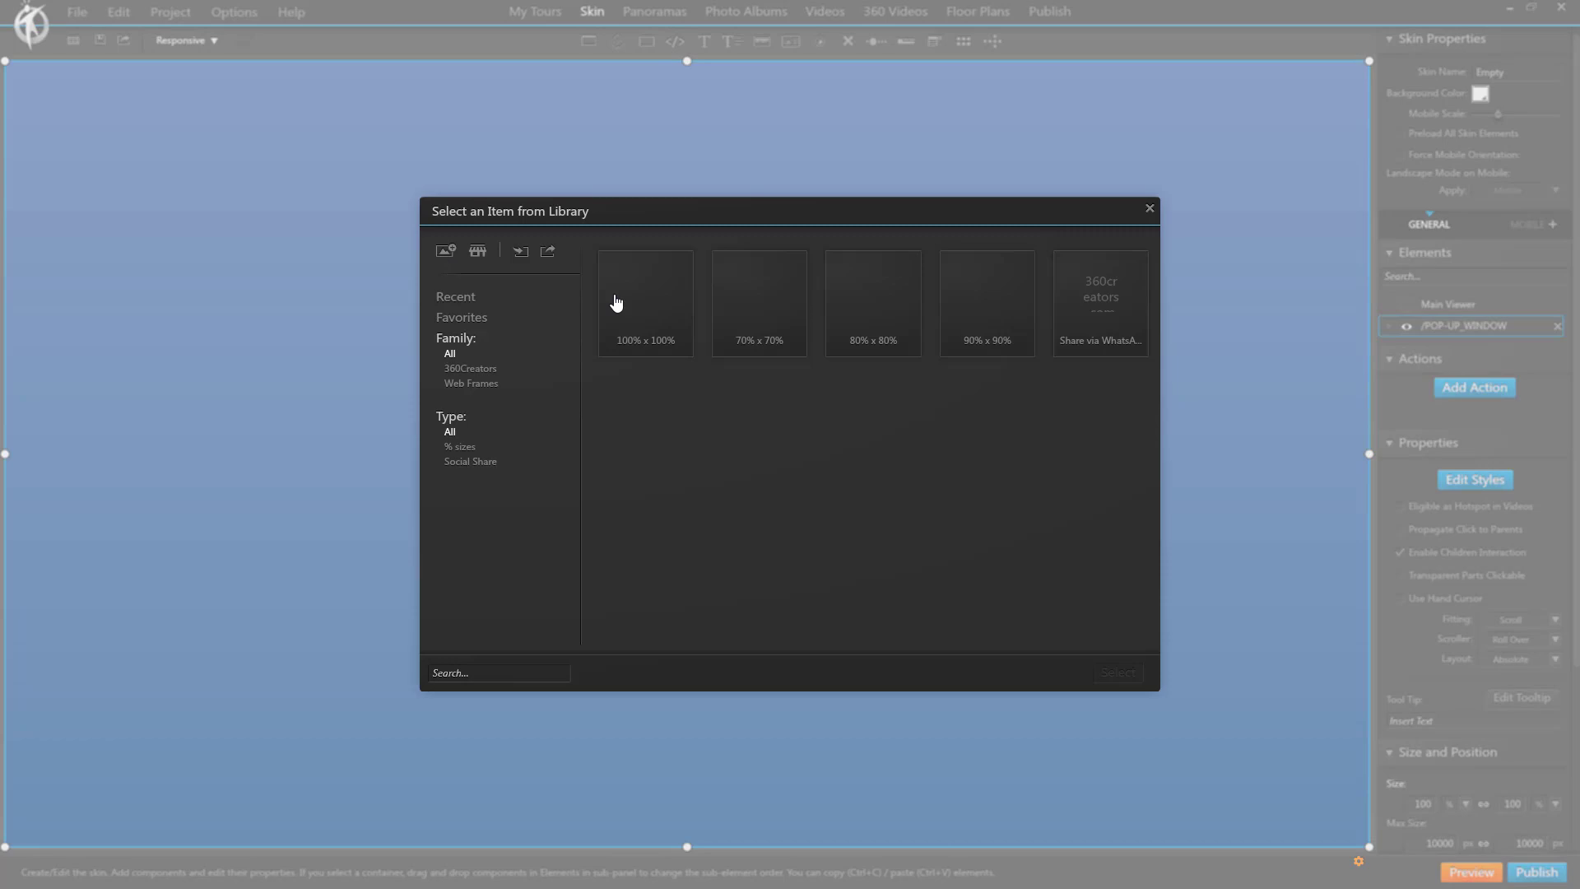
Add a web frame, shrink it inward, and unpin it from the right and bottom edges.
click(648, 292)
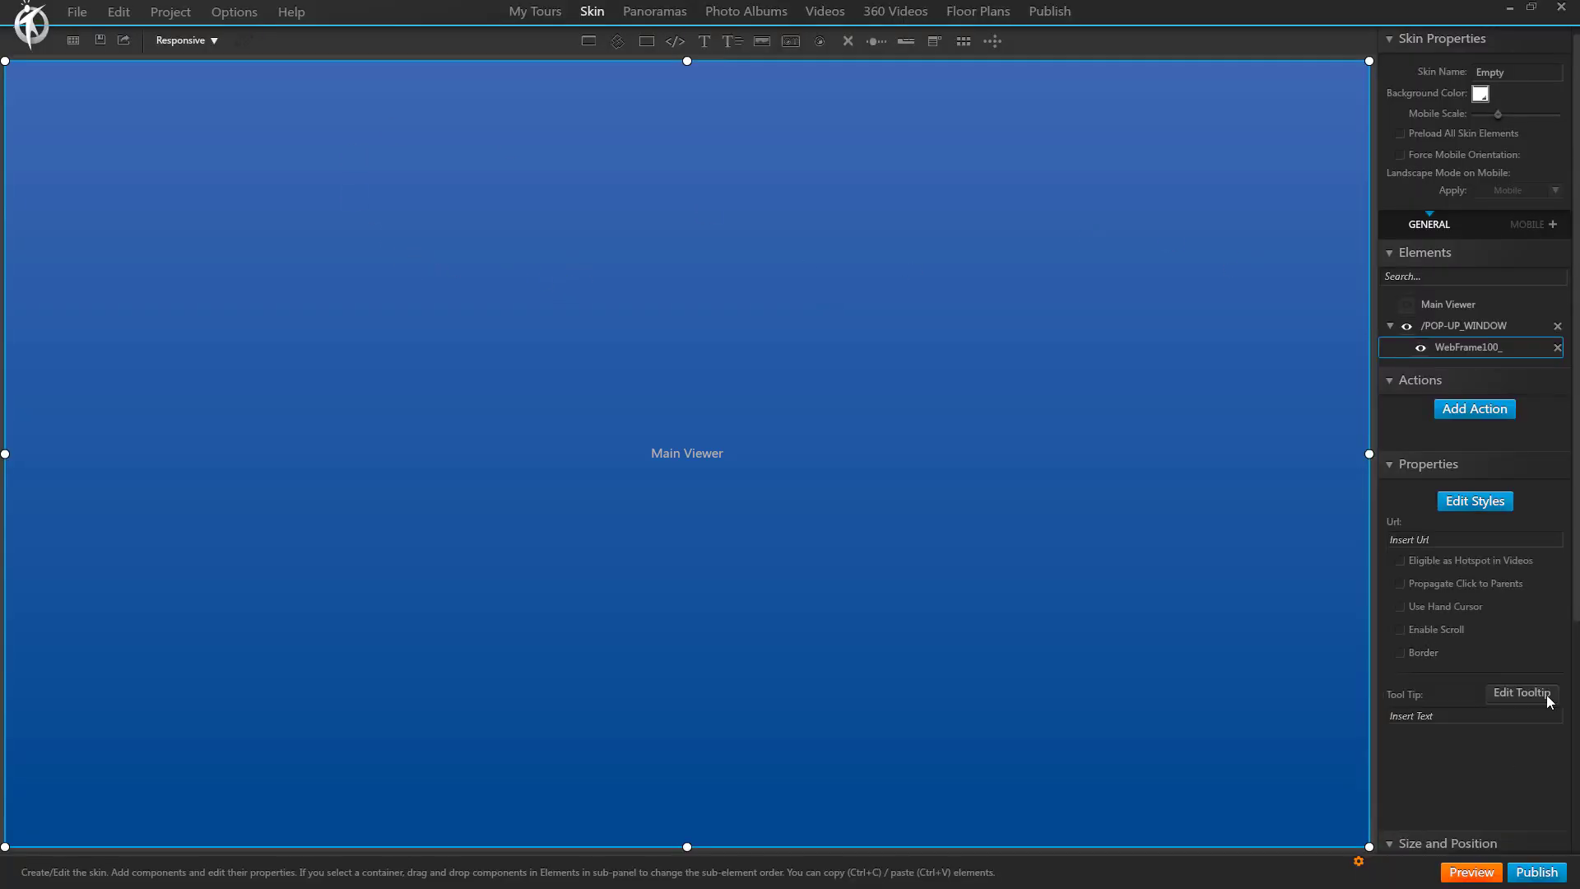
scroll(1473, 740, down, 3)
scroll(1488, 649, down, 1)
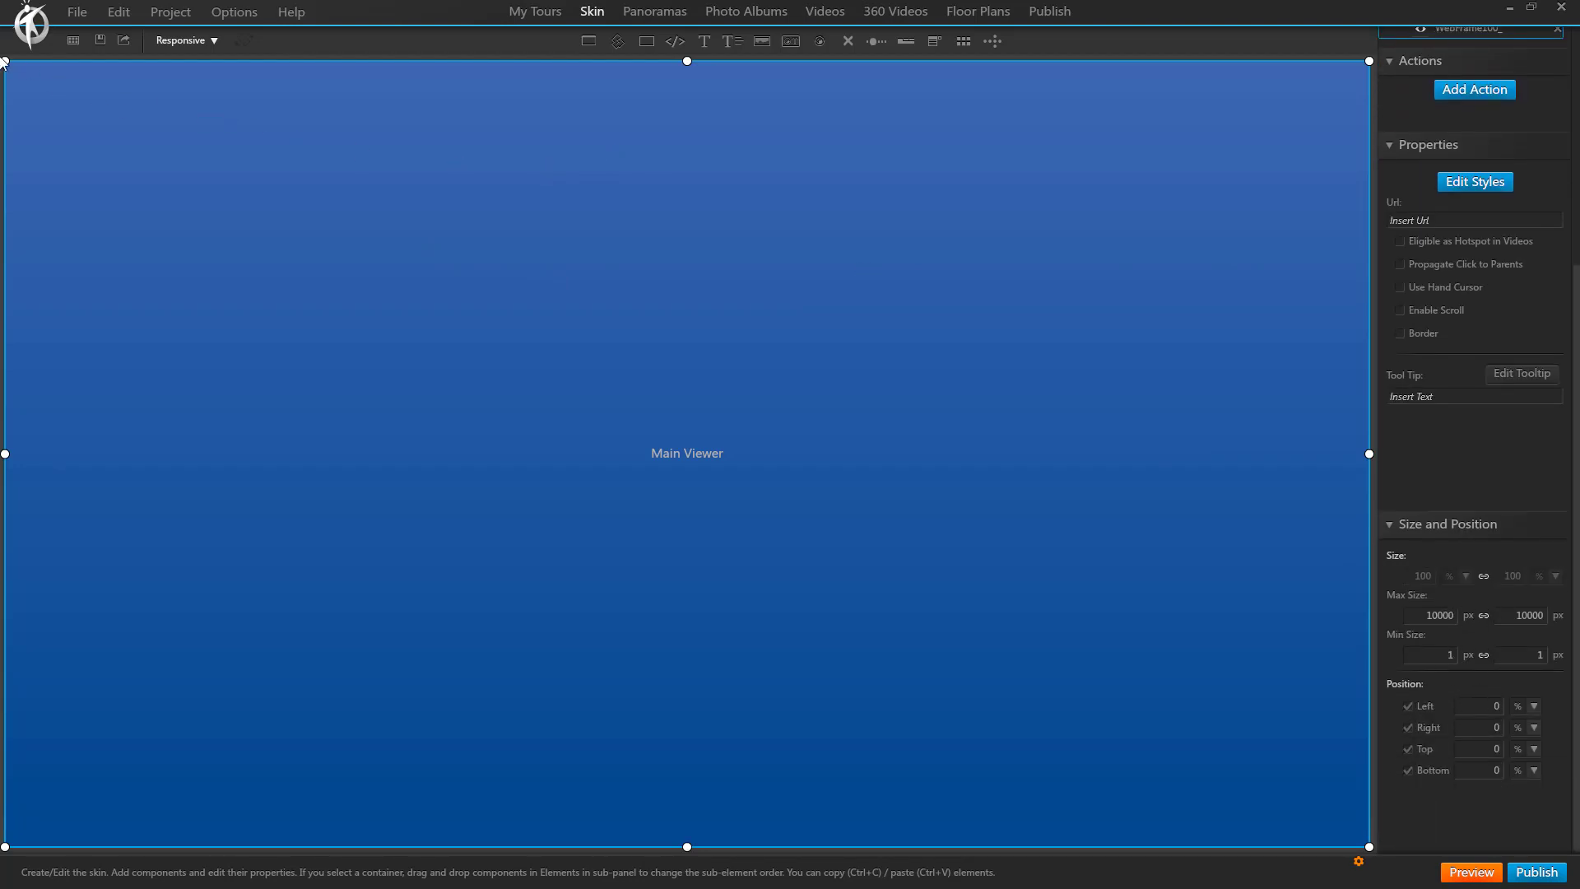
drag(5, 60, 286, 254)
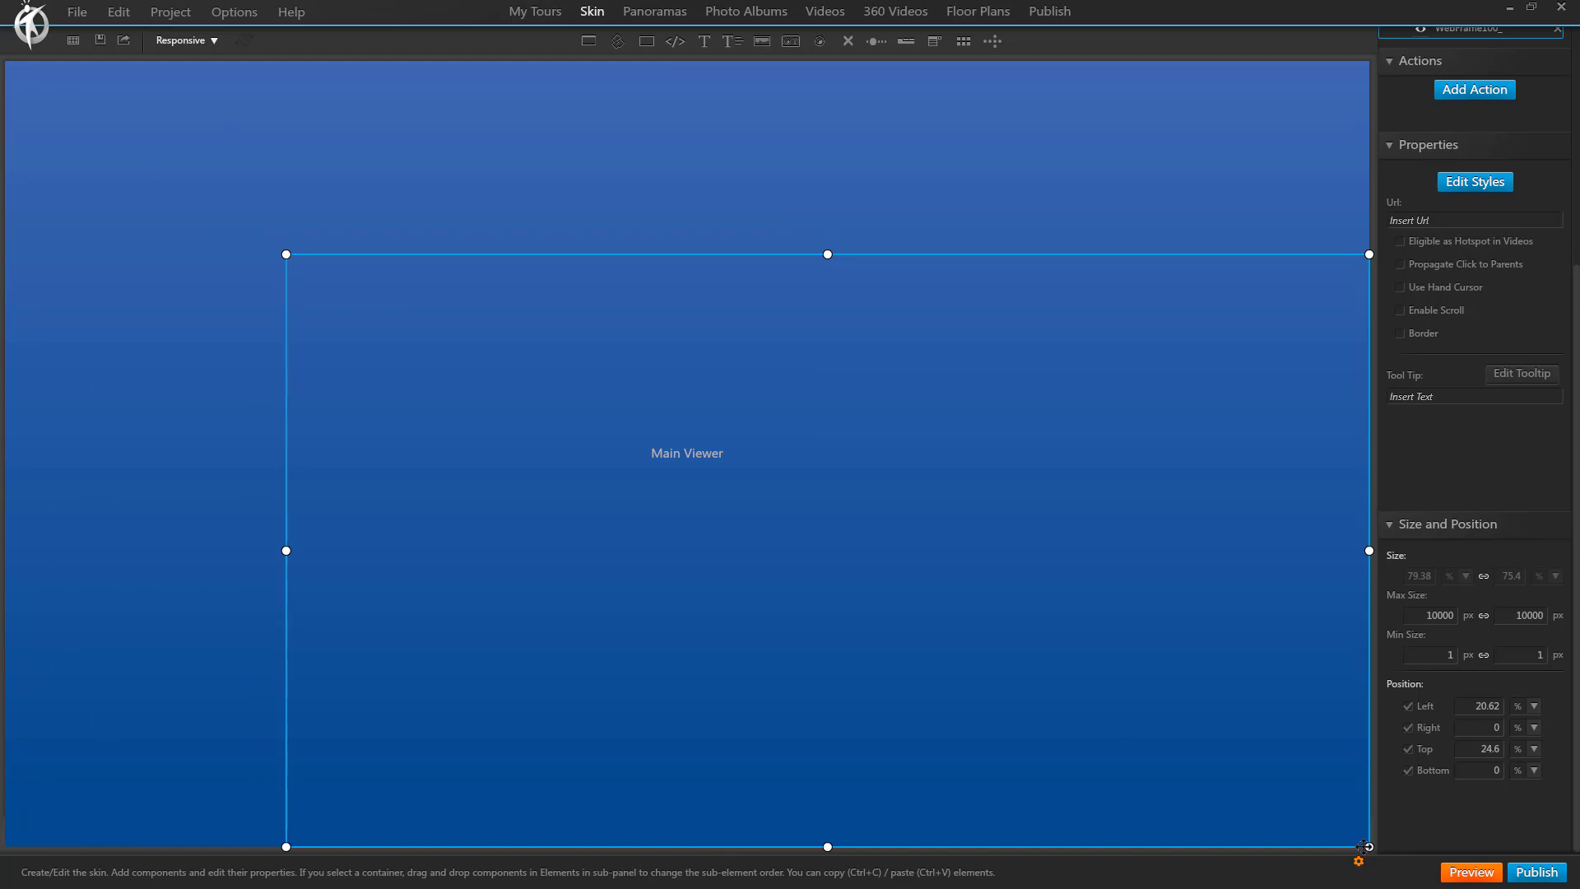
drag(1367, 845, 1157, 696)
click(1423, 726)
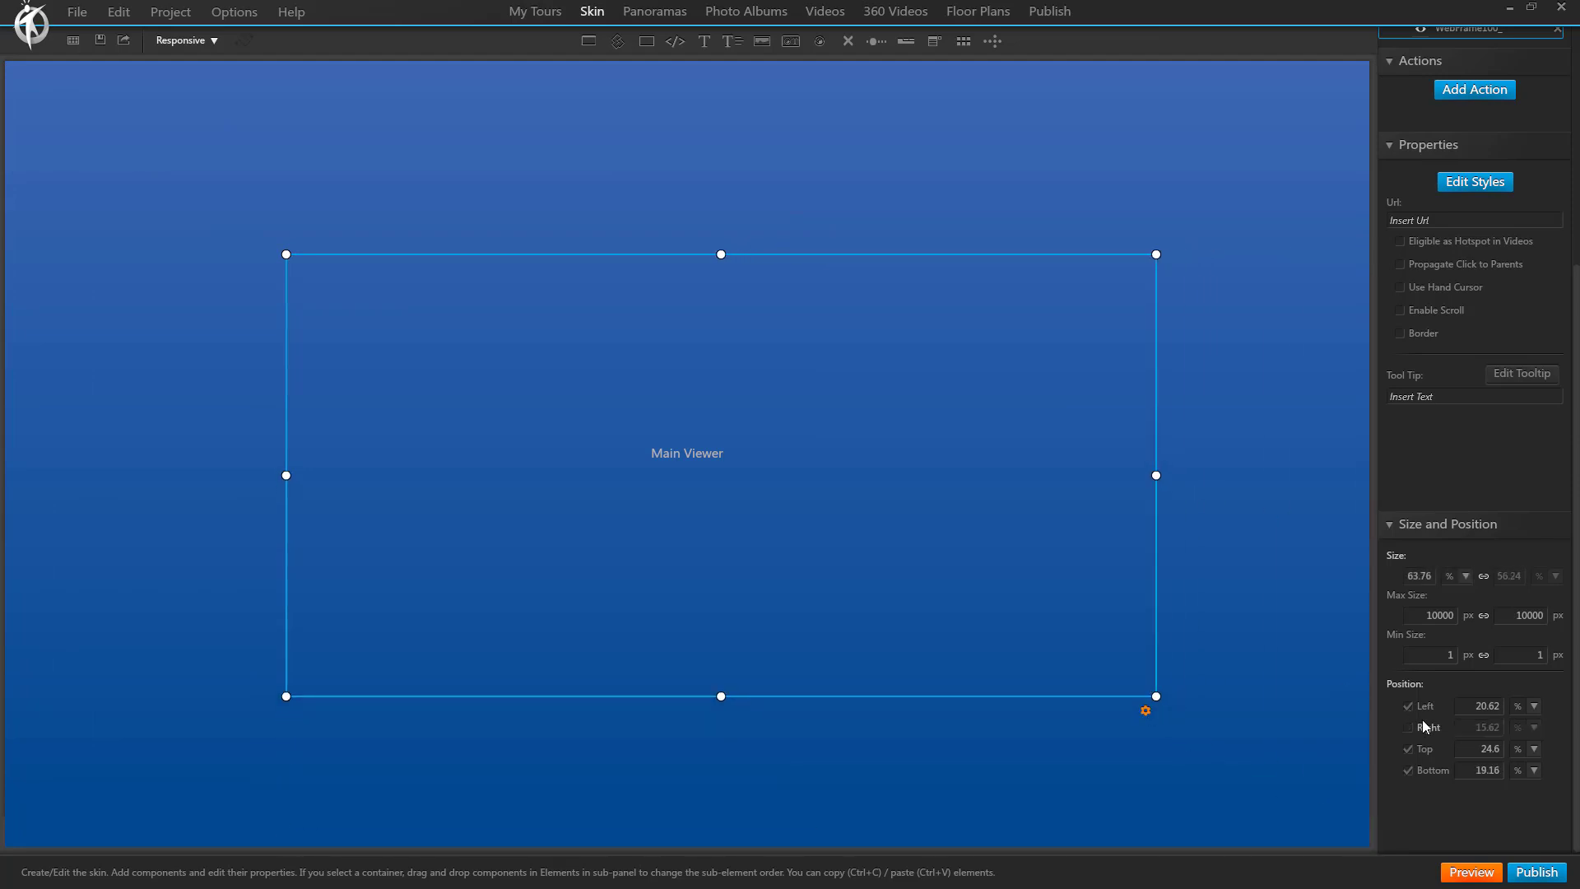
click(1440, 771)
Size the web frame 80% by 80% with Left 10 and Top 10.
click(1422, 575)
text(80)
key(Tab)
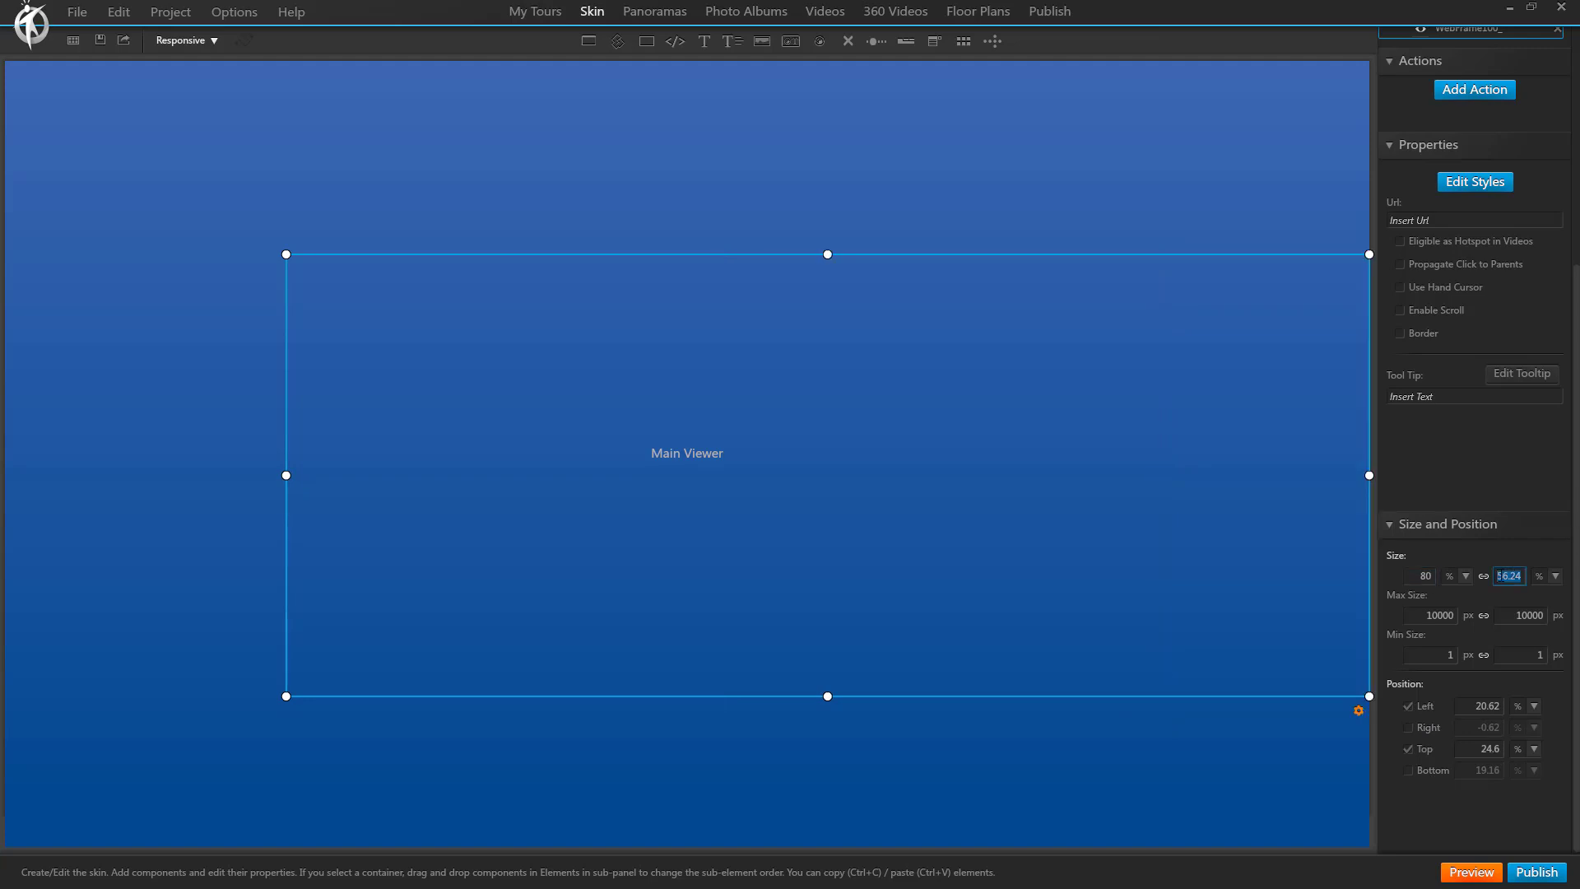
text(80)
click(1476, 706)
text(10)
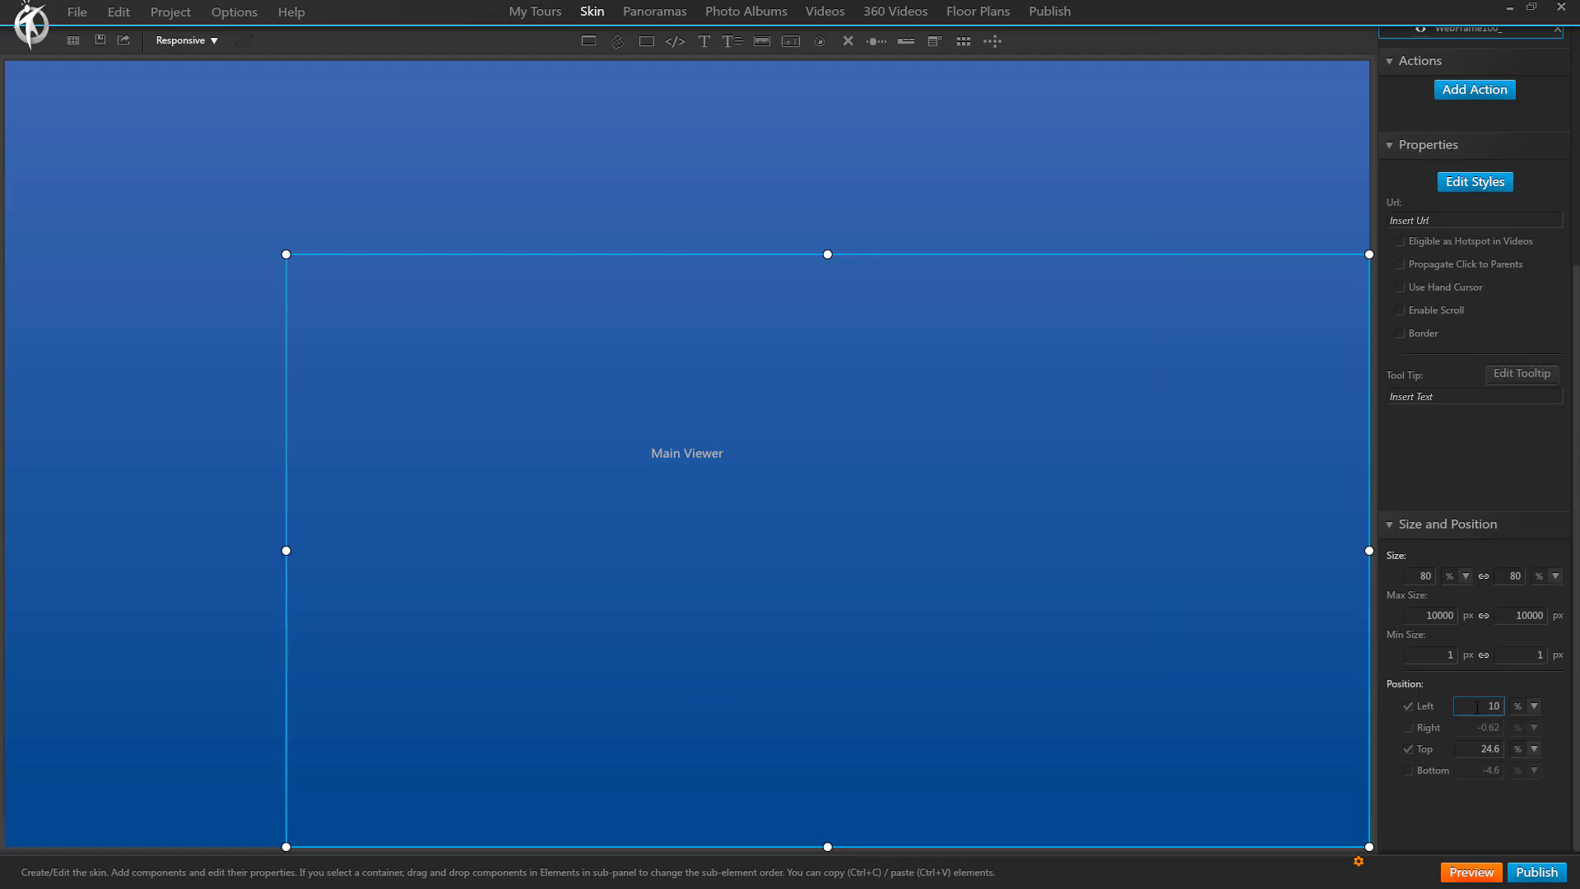
click(1479, 748)
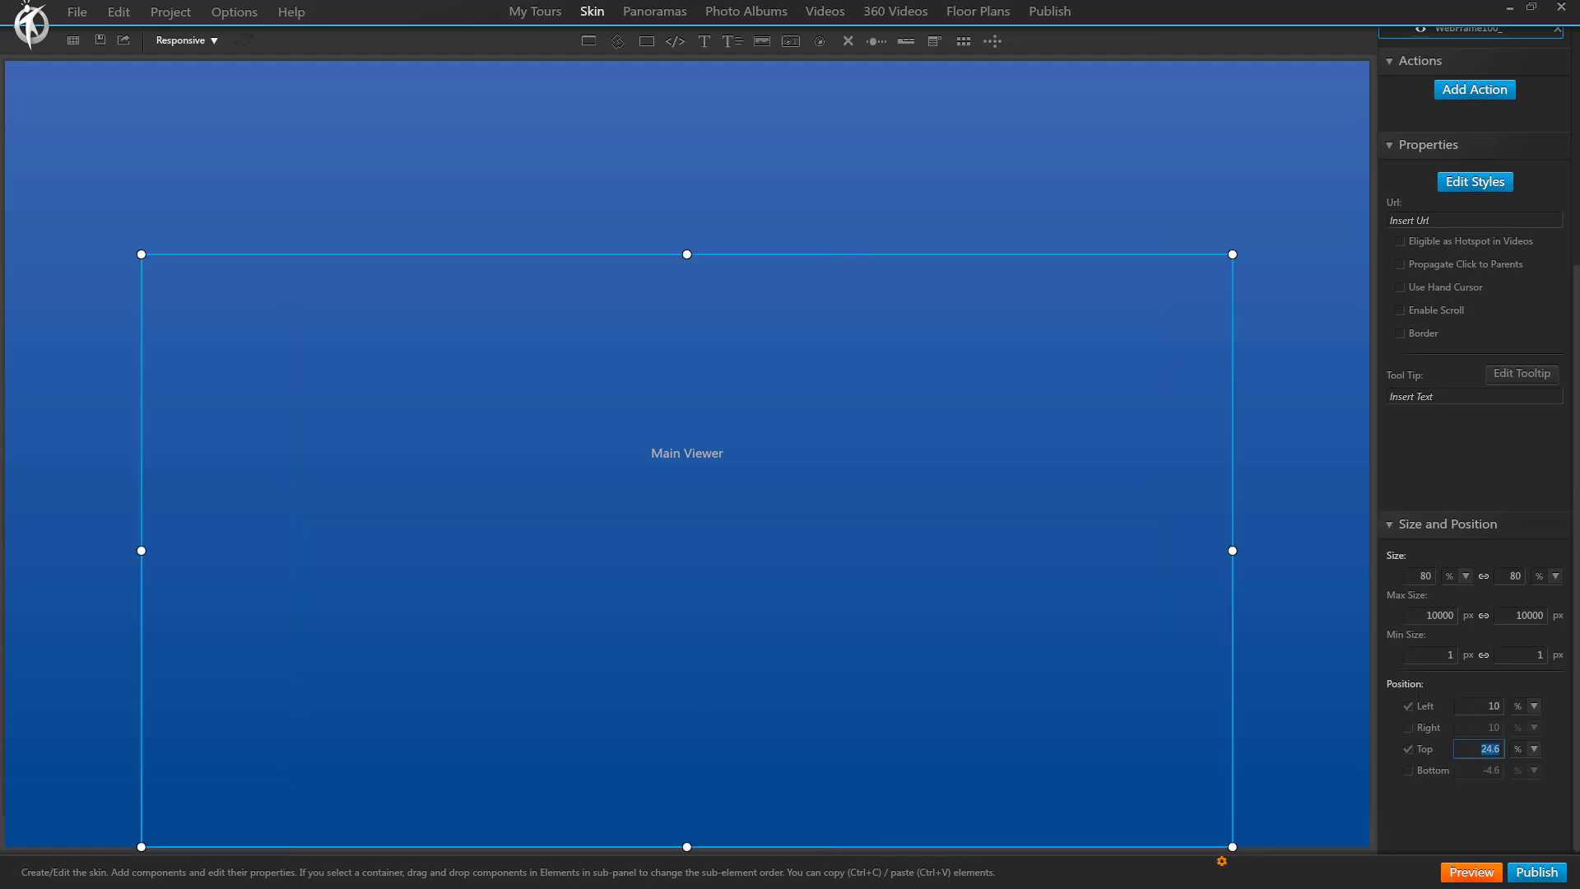
text(10)
click(1330, 264)
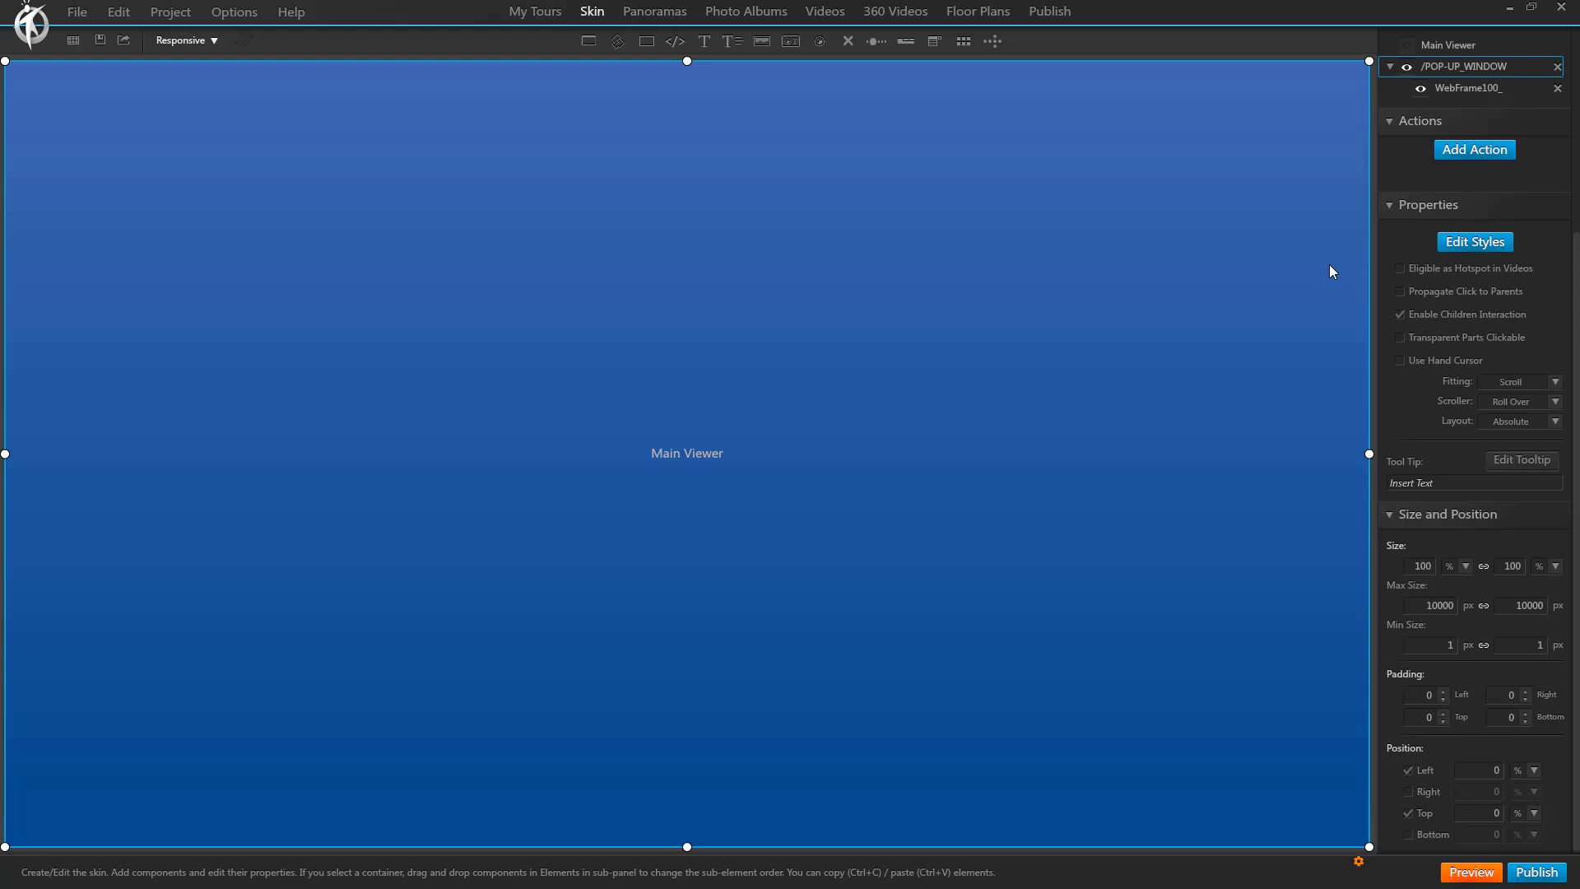
click(1028, 532)
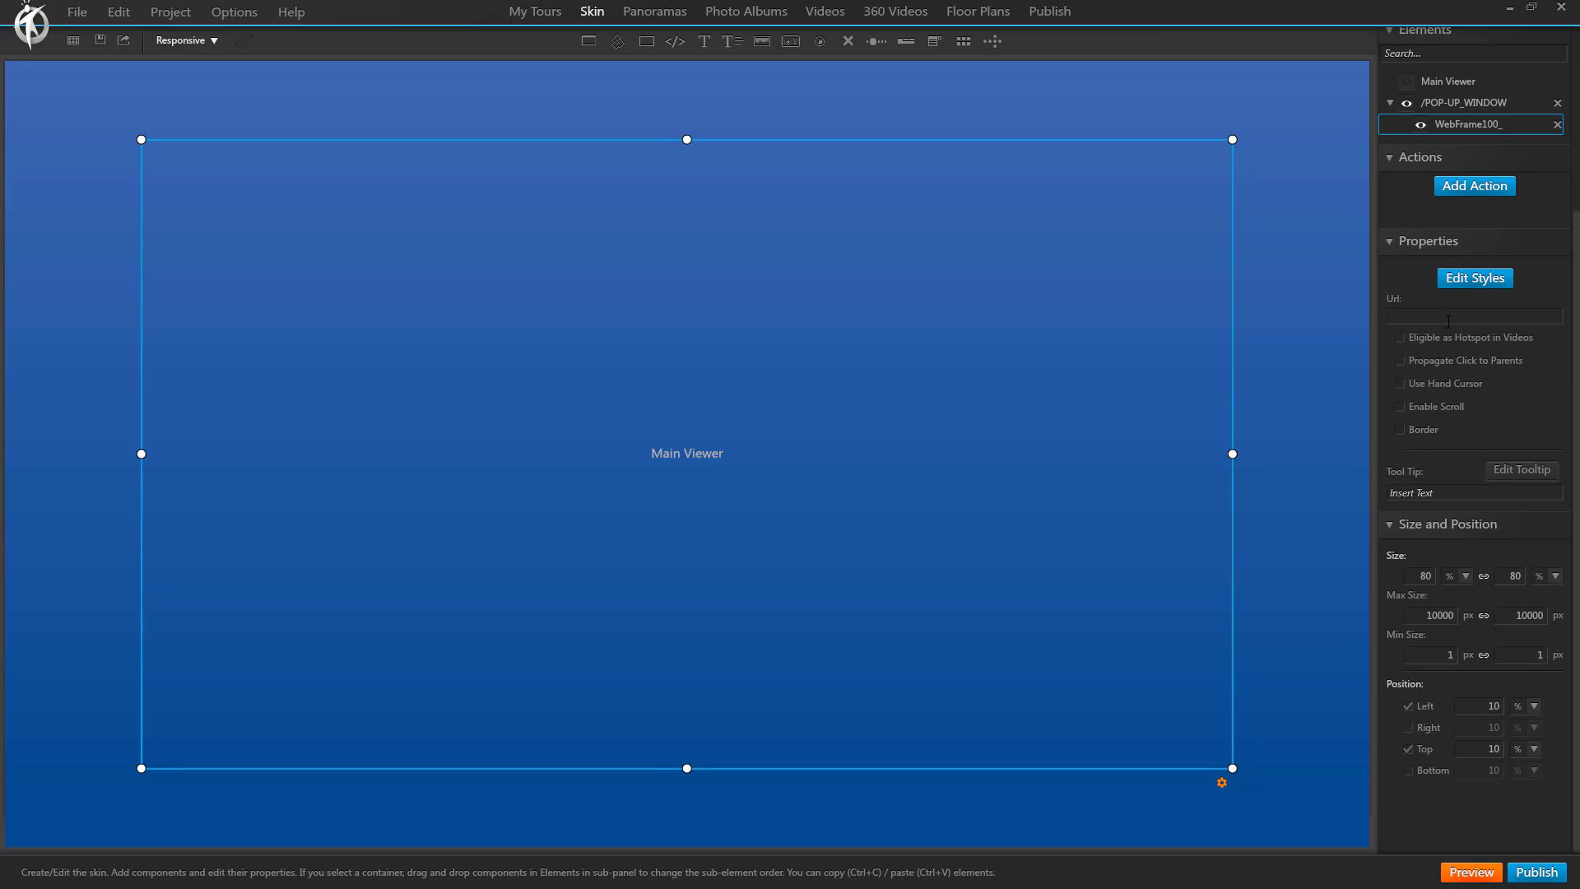
text(www.360creators.com)
scroll(1564, 395, up, 3)
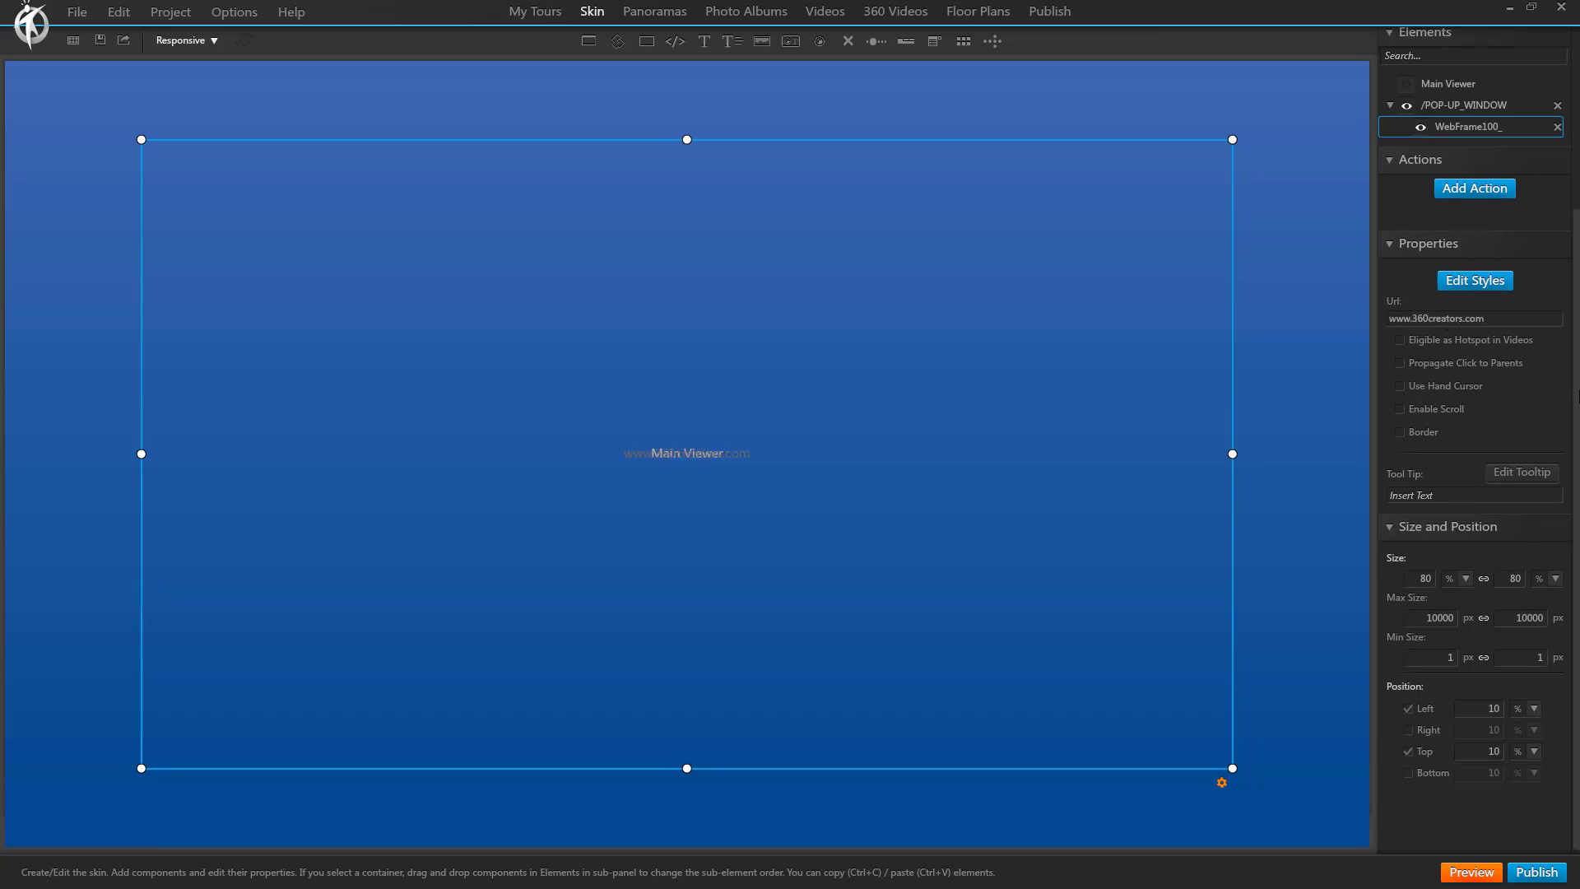
Add a close button near the top-right corner with right and top offsets of 10.
click(848, 41)
click(1167, 192)
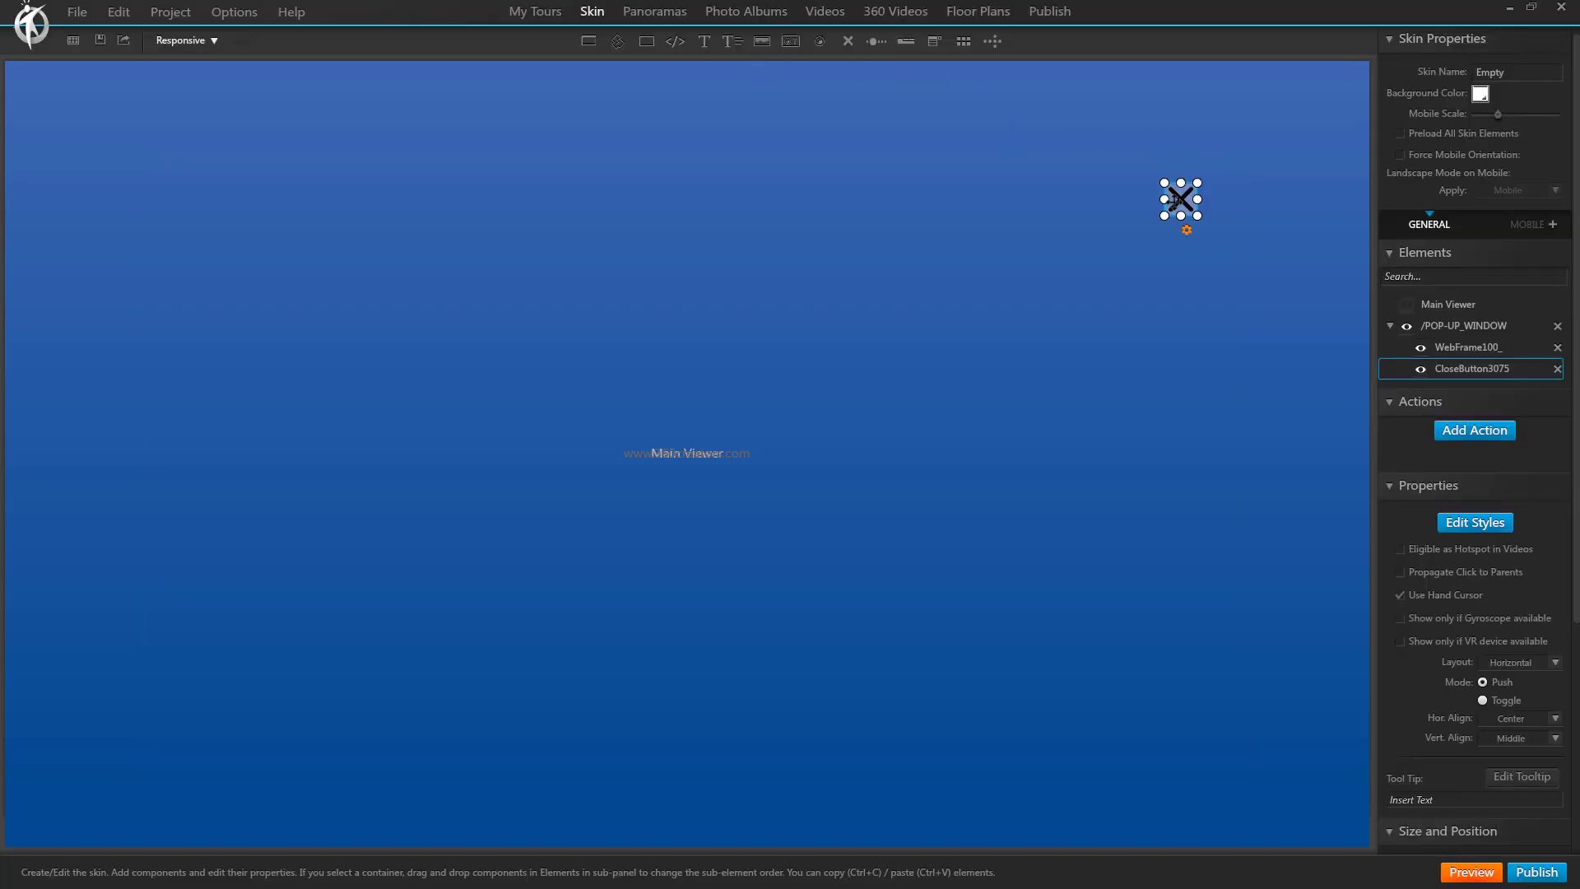
drag(1183, 201, 1209, 157)
scroll(1506, 740, down, 5)
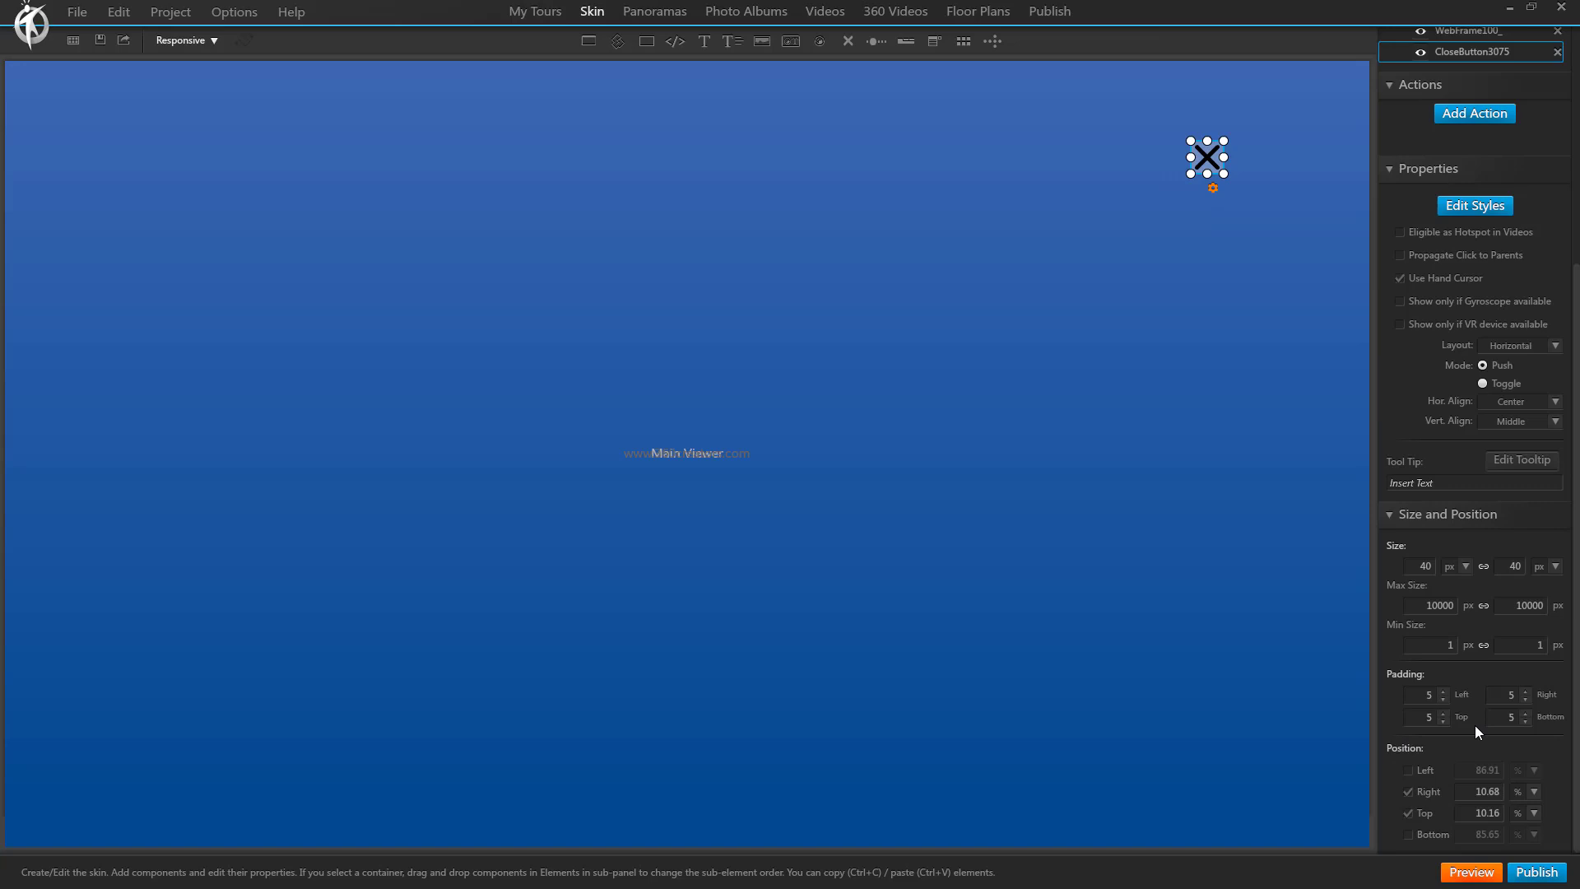
double_click(1471, 794)
text(10)
key(Tab)
text(10)
Change the close button's right and top offsets to 9 to match the frame's corner.
click(879, 508)
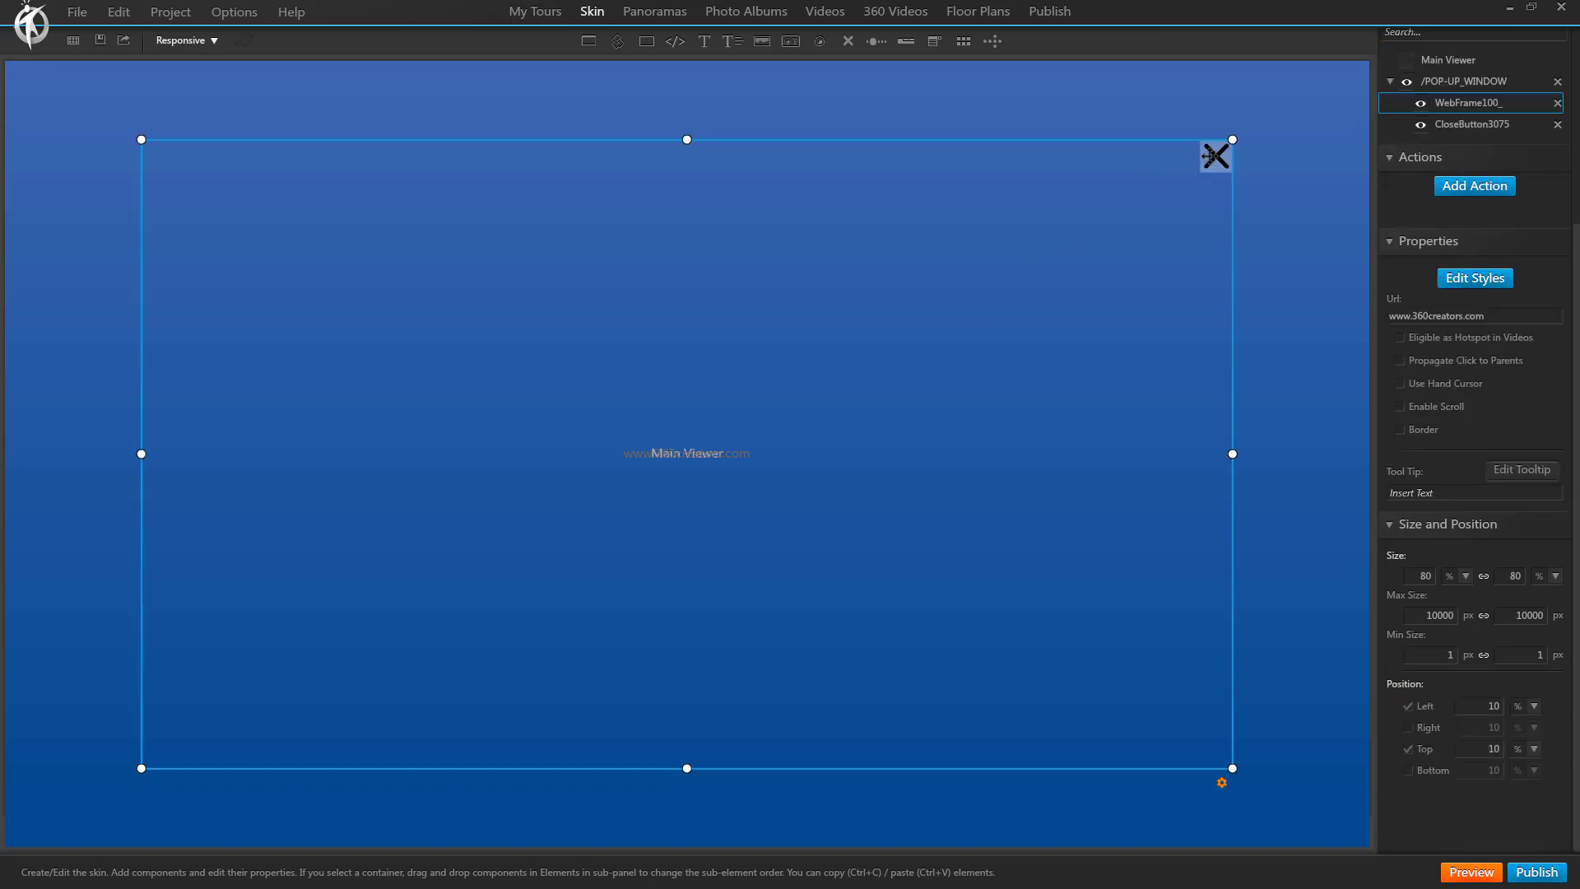
click(1216, 156)
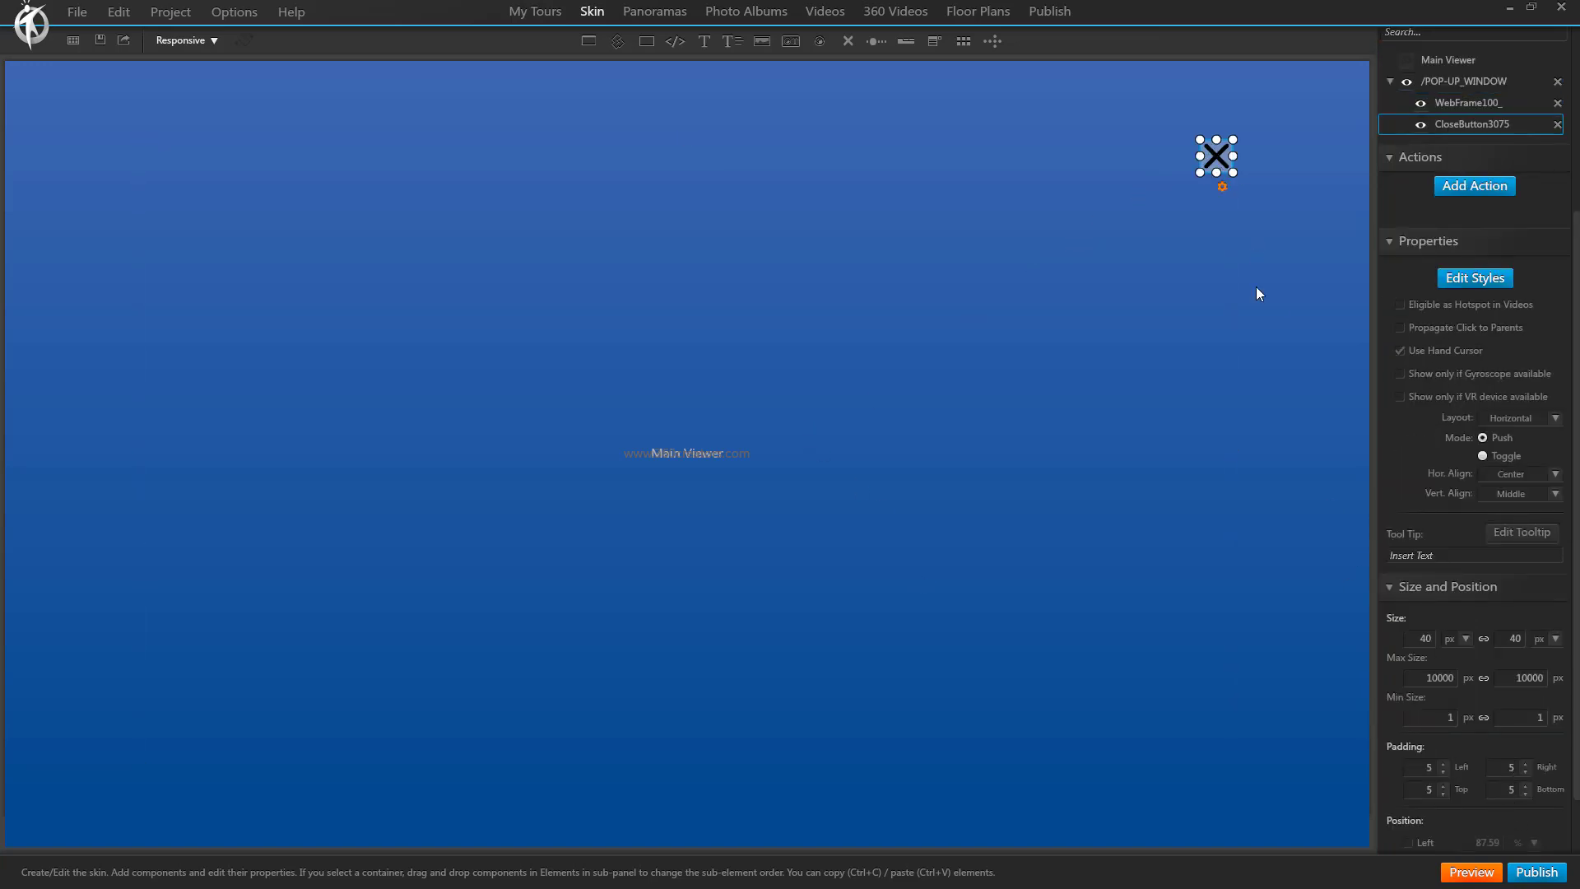
scroll(1474, 650, down, 1)
click(1480, 792)
double_click(1480, 792)
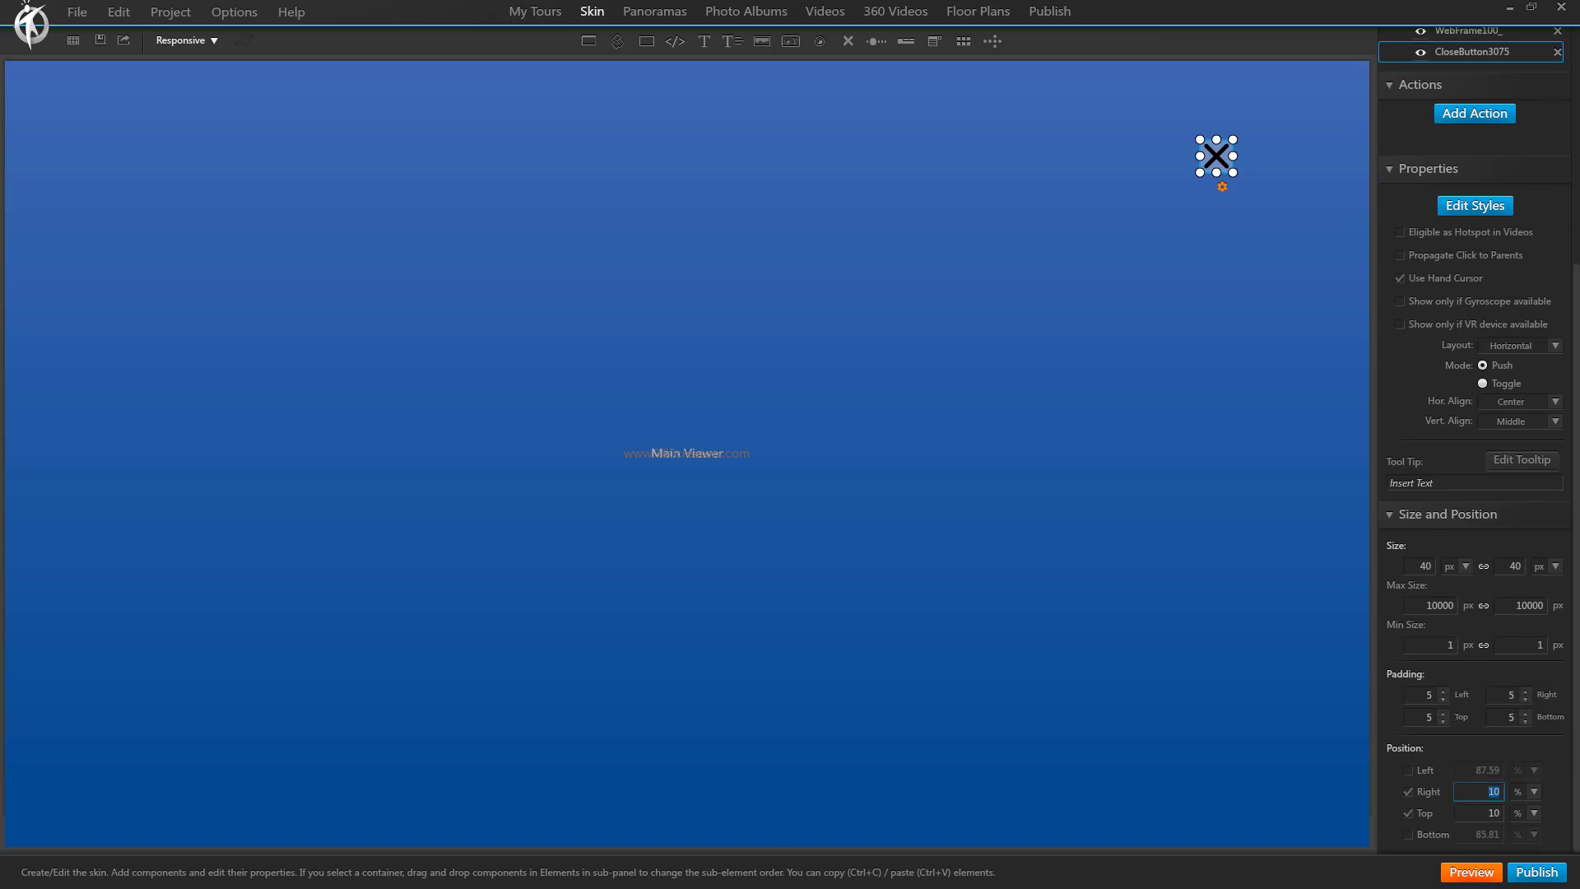
text(9)
key(Tab)
text(9)
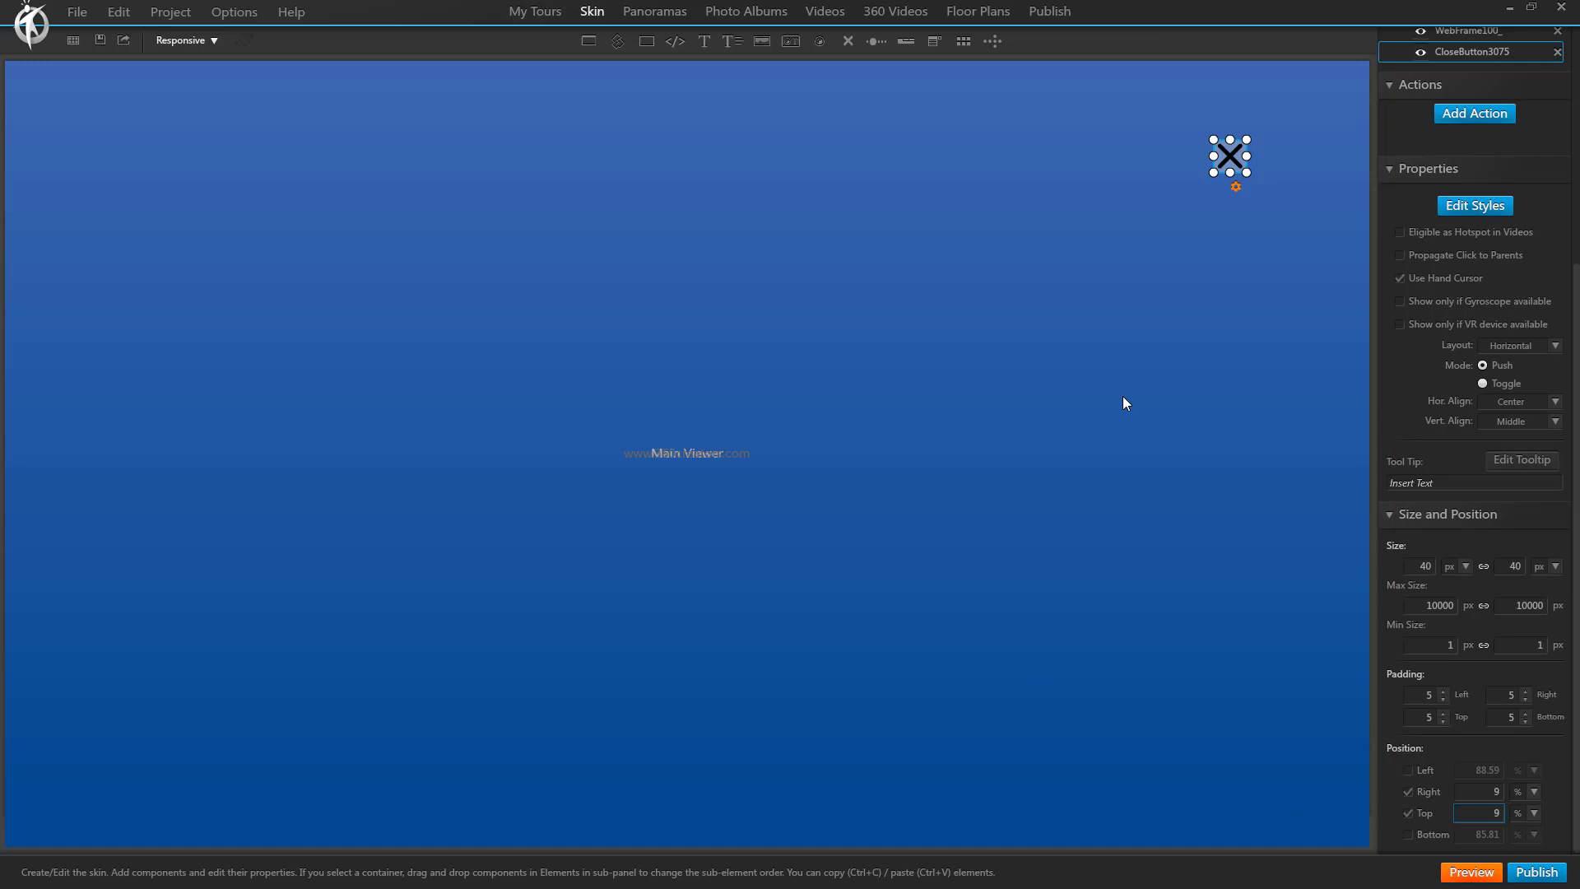
click(1072, 412)
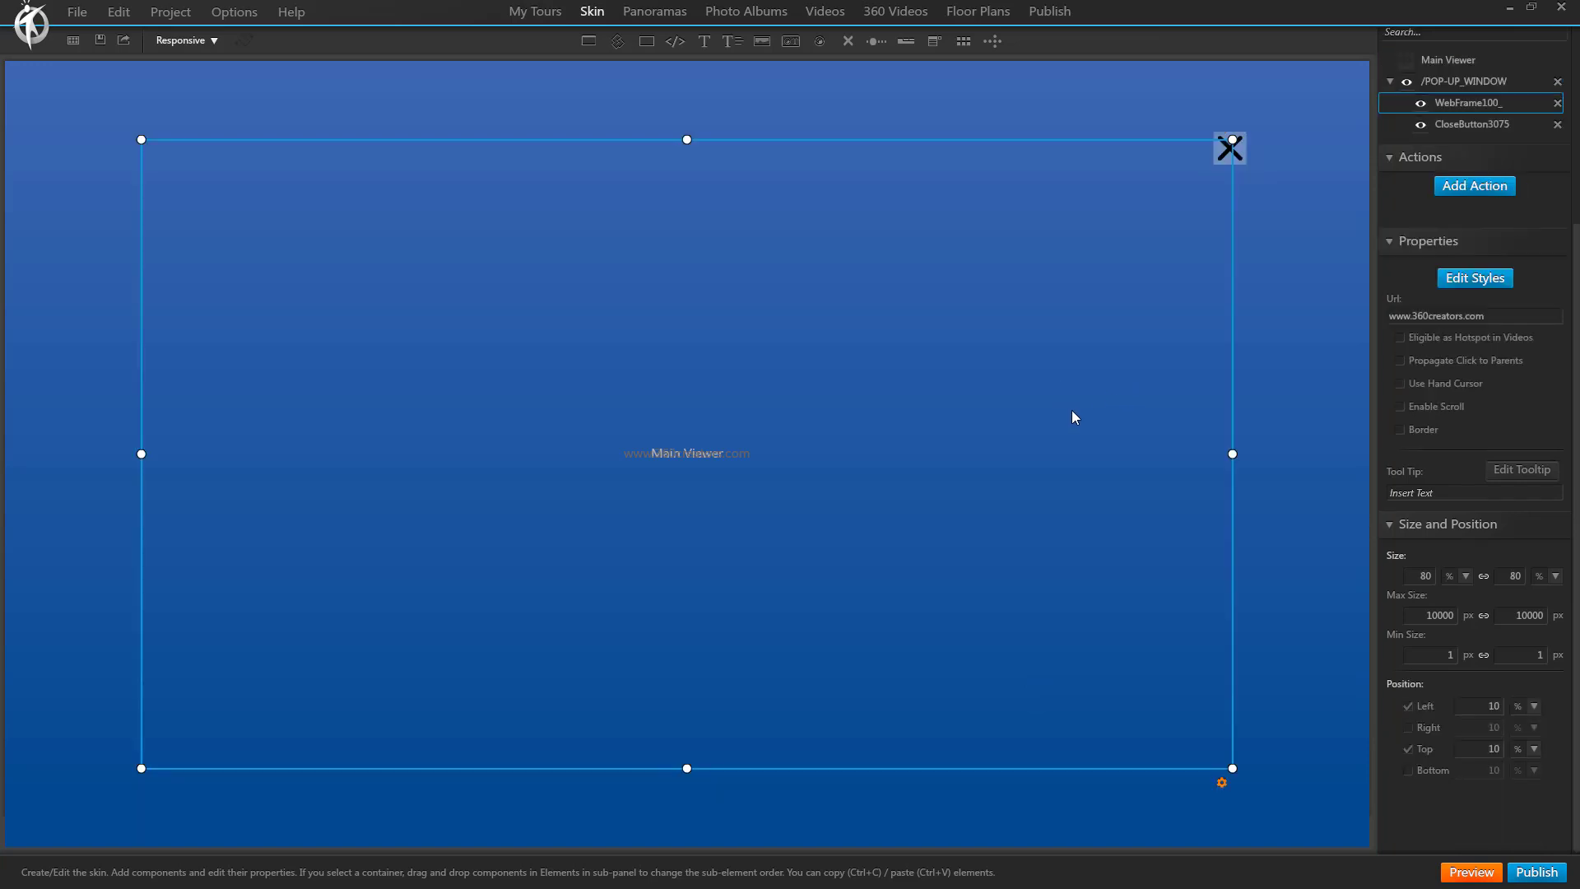
click(1244, 156)
click(1143, 214)
Hide the pop-up at start and place a LargeHotspot on VG_1's gallery wall.
click(1405, 82)
click(1438, 82)
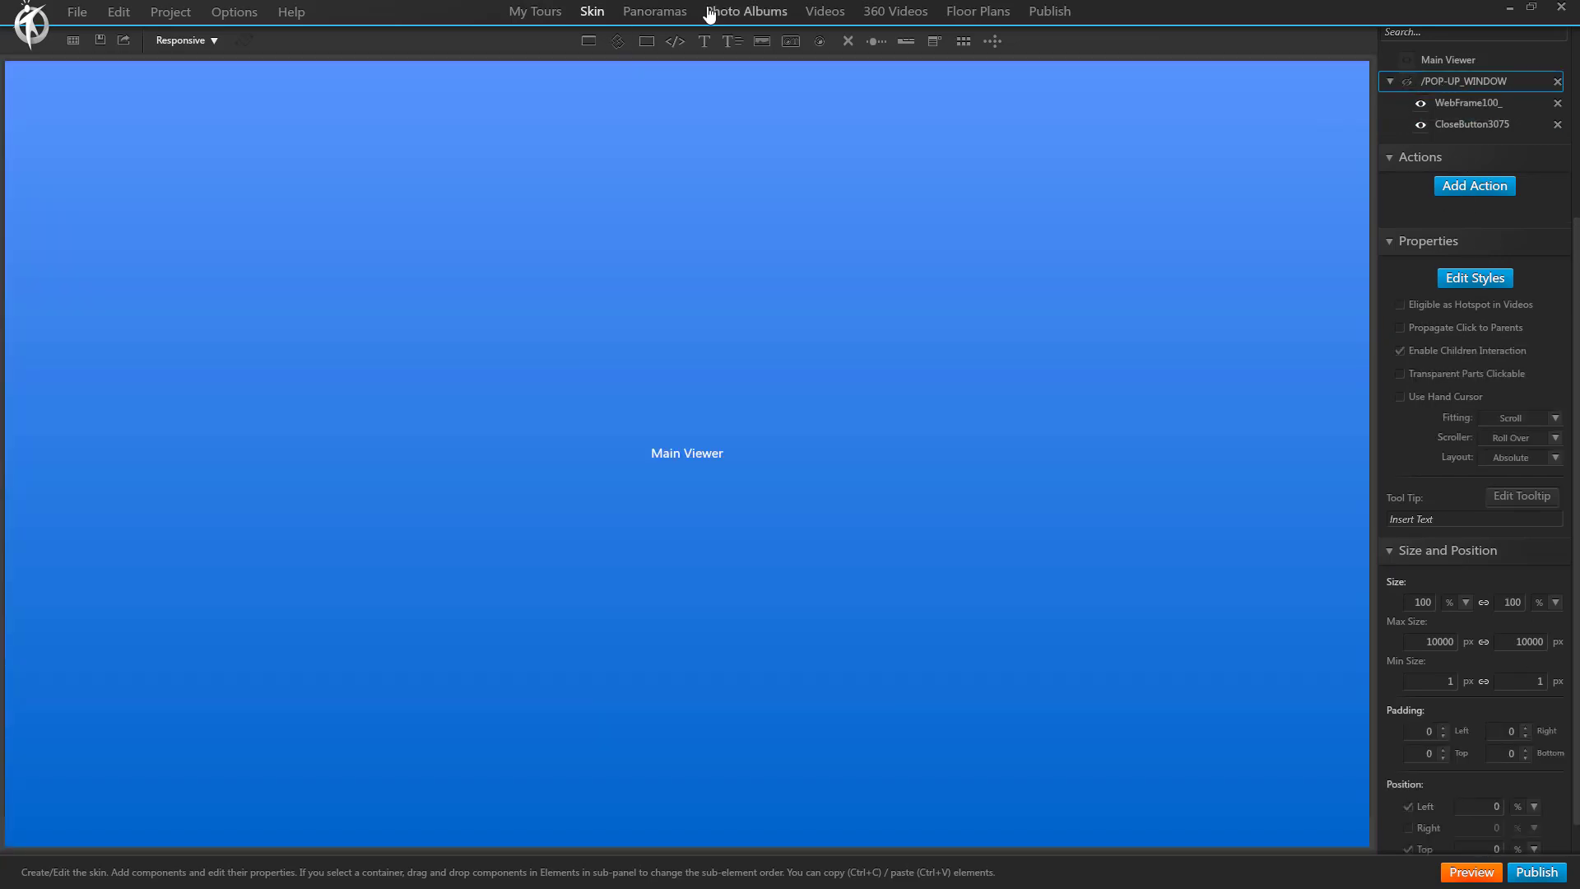
click(654, 11)
double_click(123, 116)
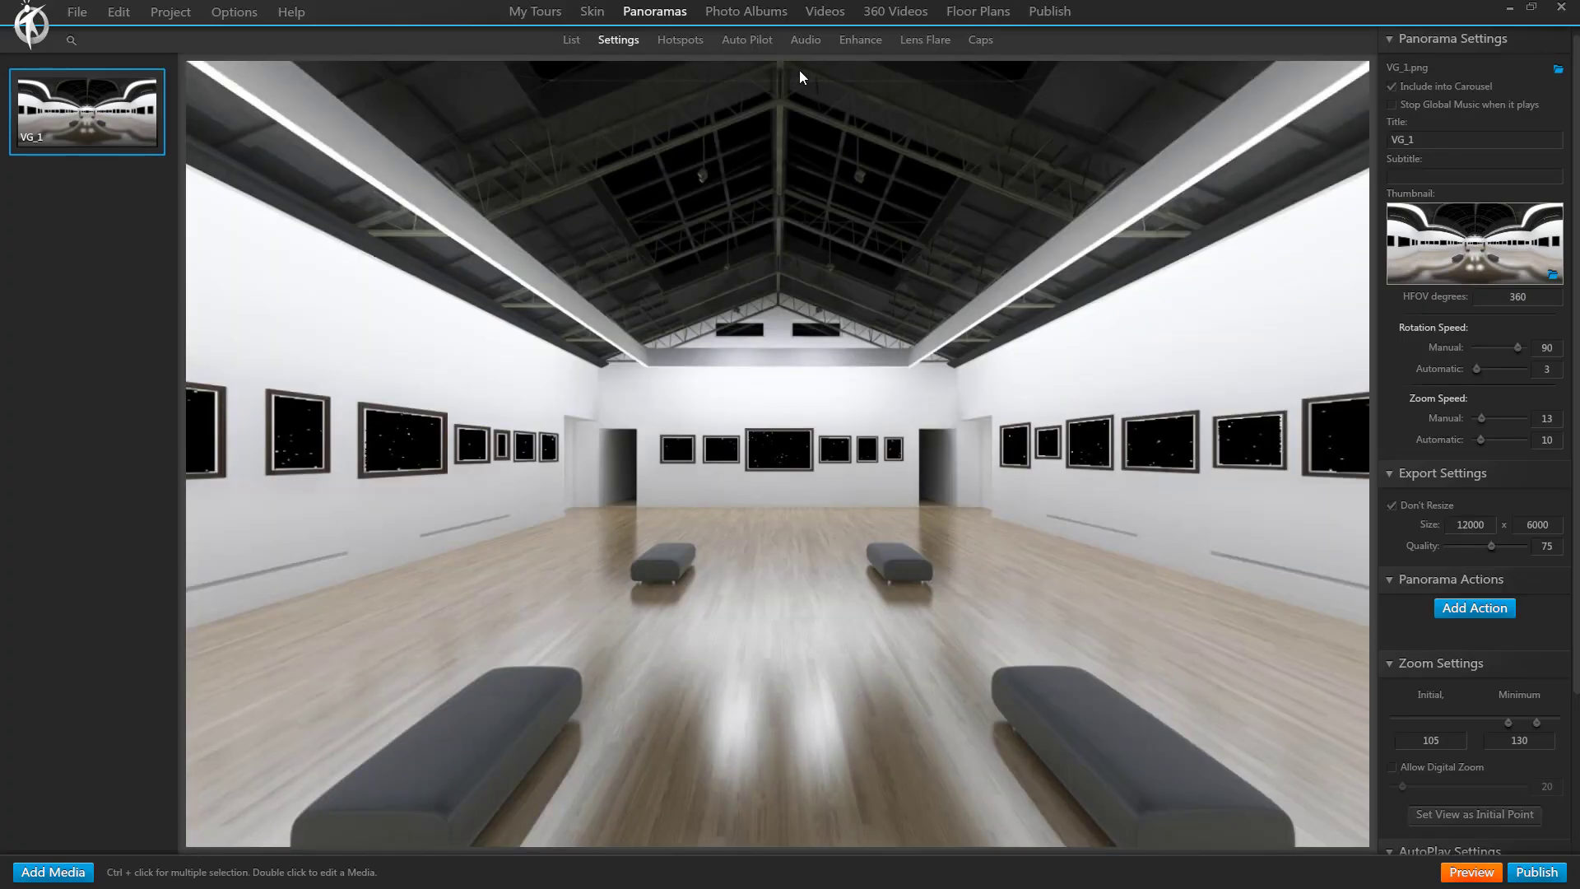
click(677, 42)
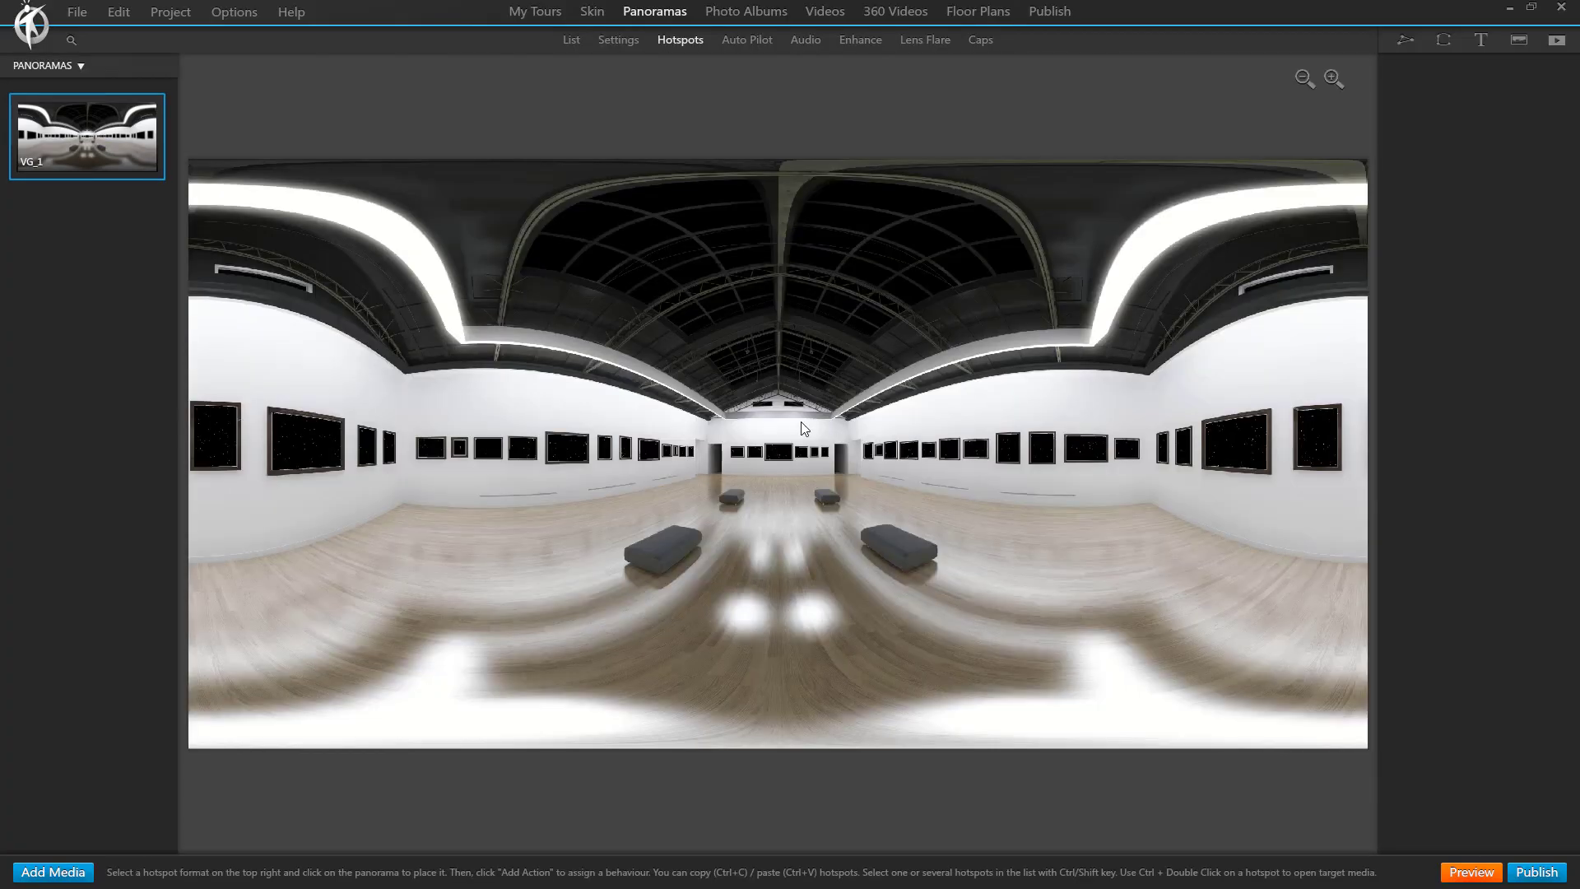
click(1520, 40)
click(1232, 266)
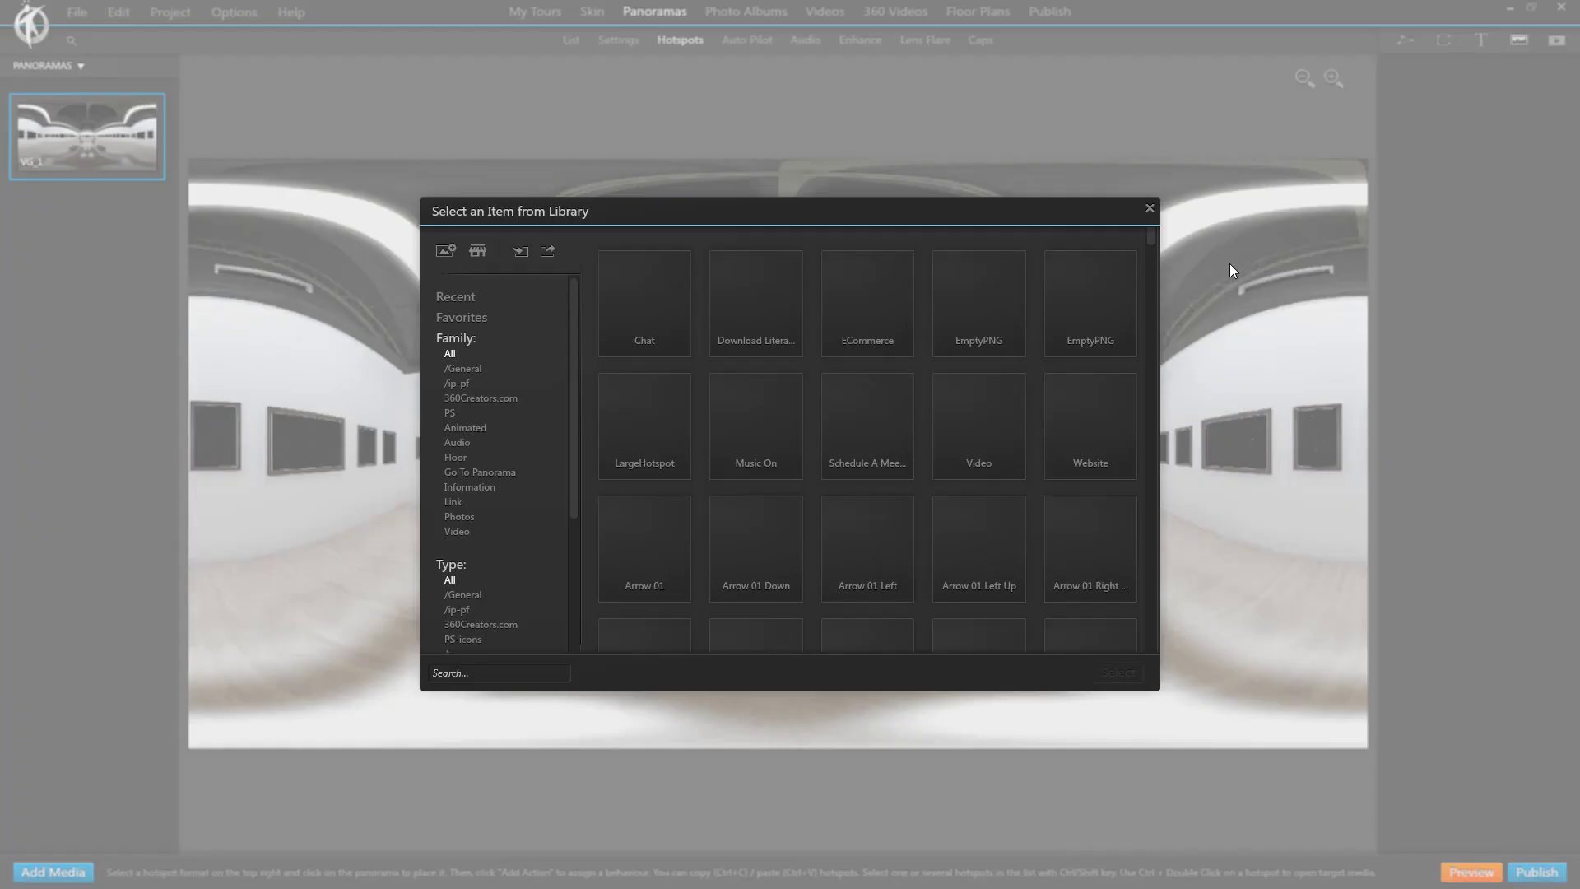
click(645, 415)
click(1118, 672)
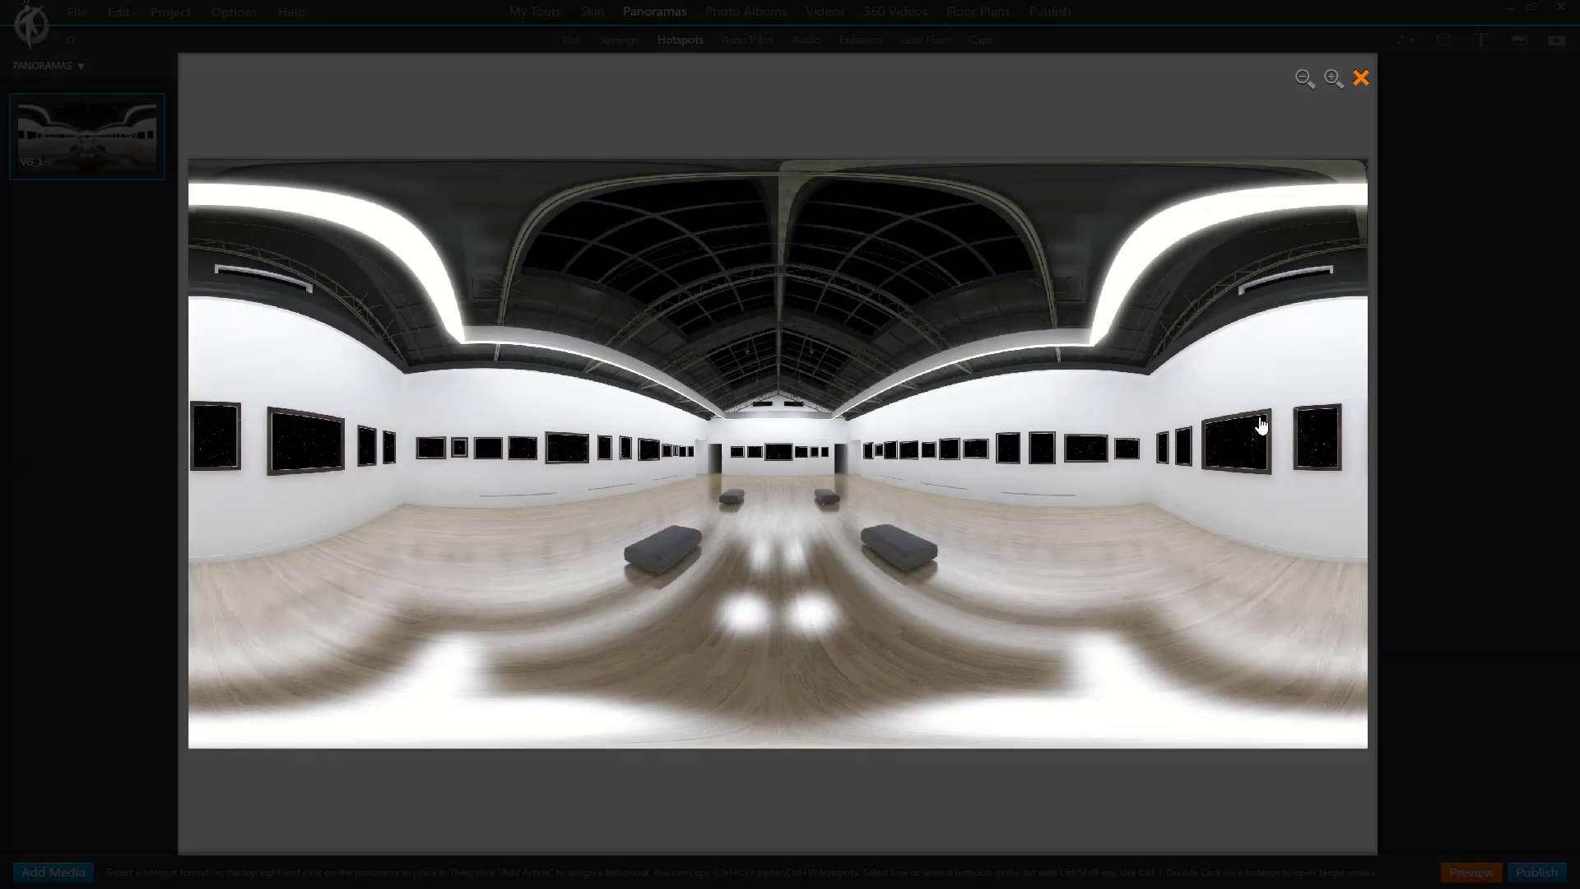
click(1034, 433)
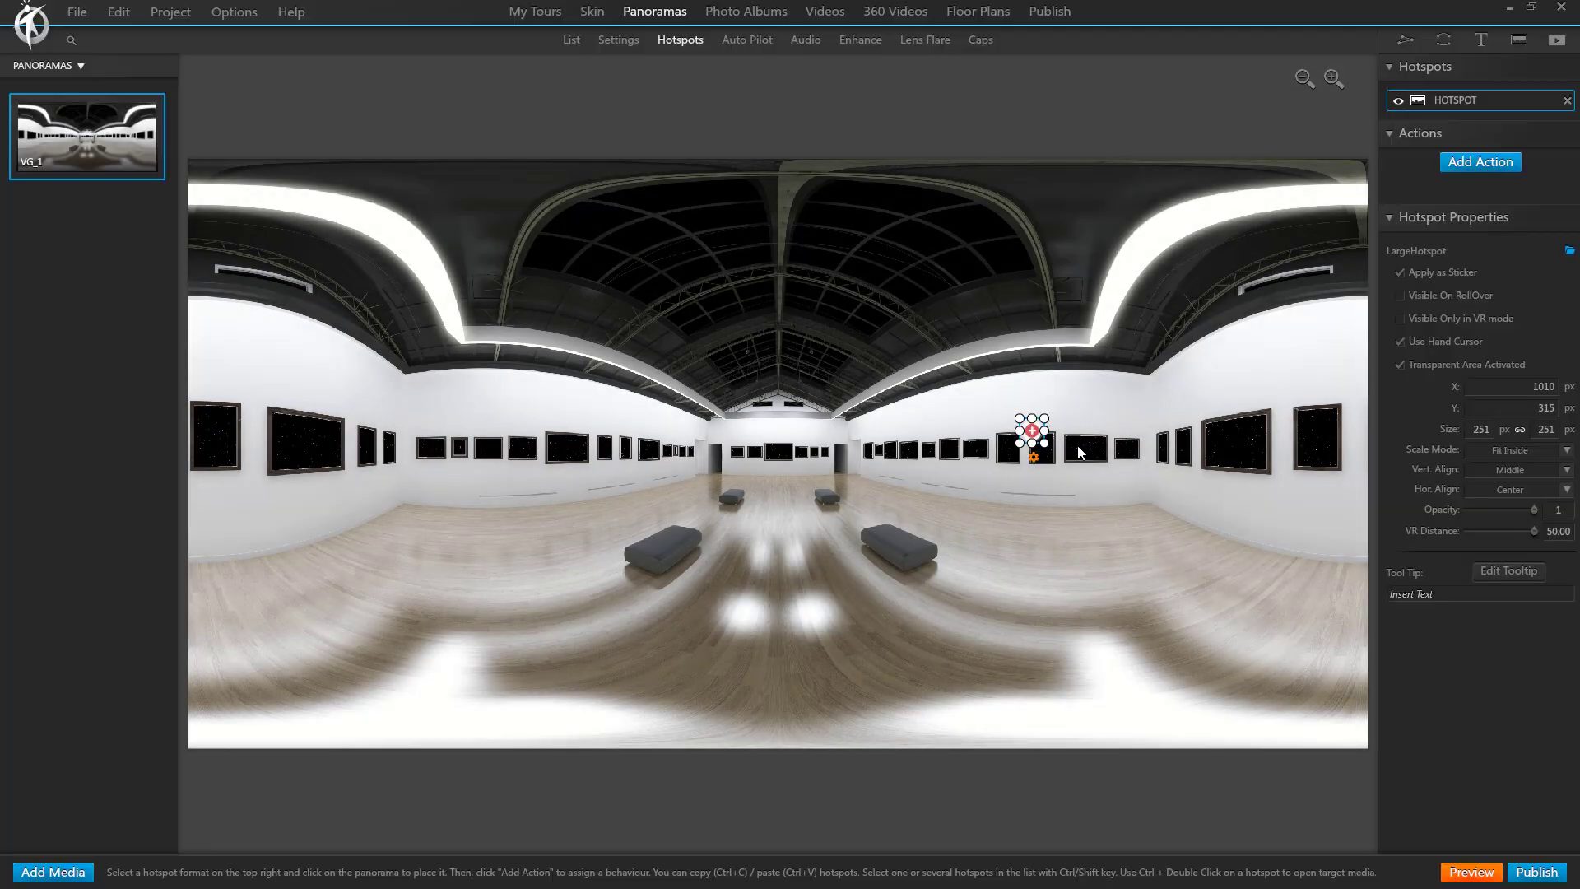
Give the hotspot a Show Components action that shows WebFrame100_ inside /POP-UP_WINDOW.
click(1499, 173)
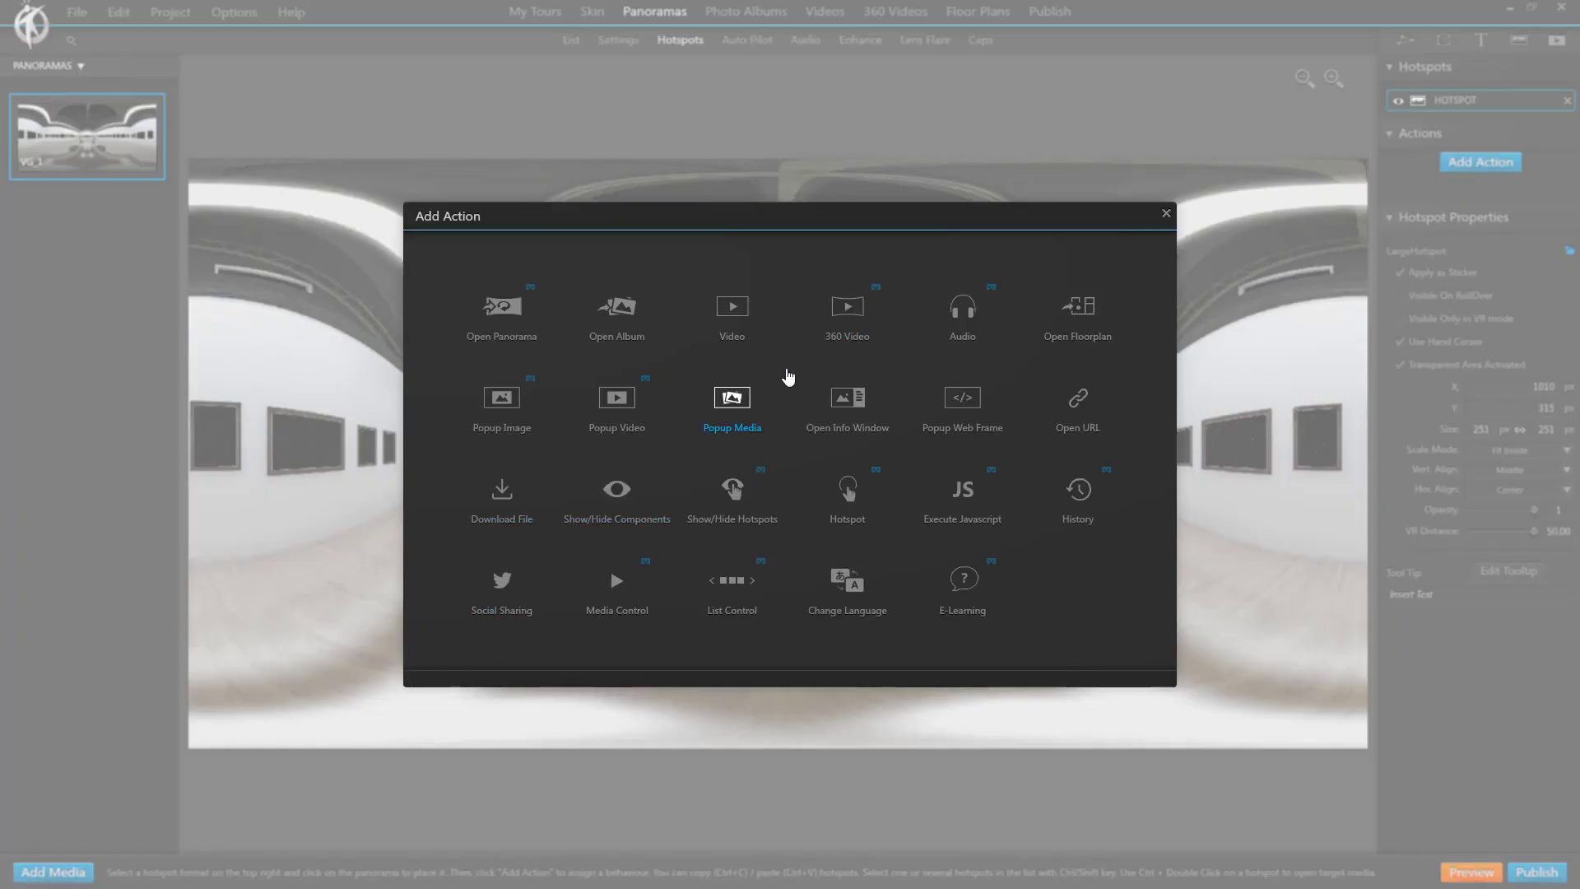
click(628, 494)
click(628, 494)
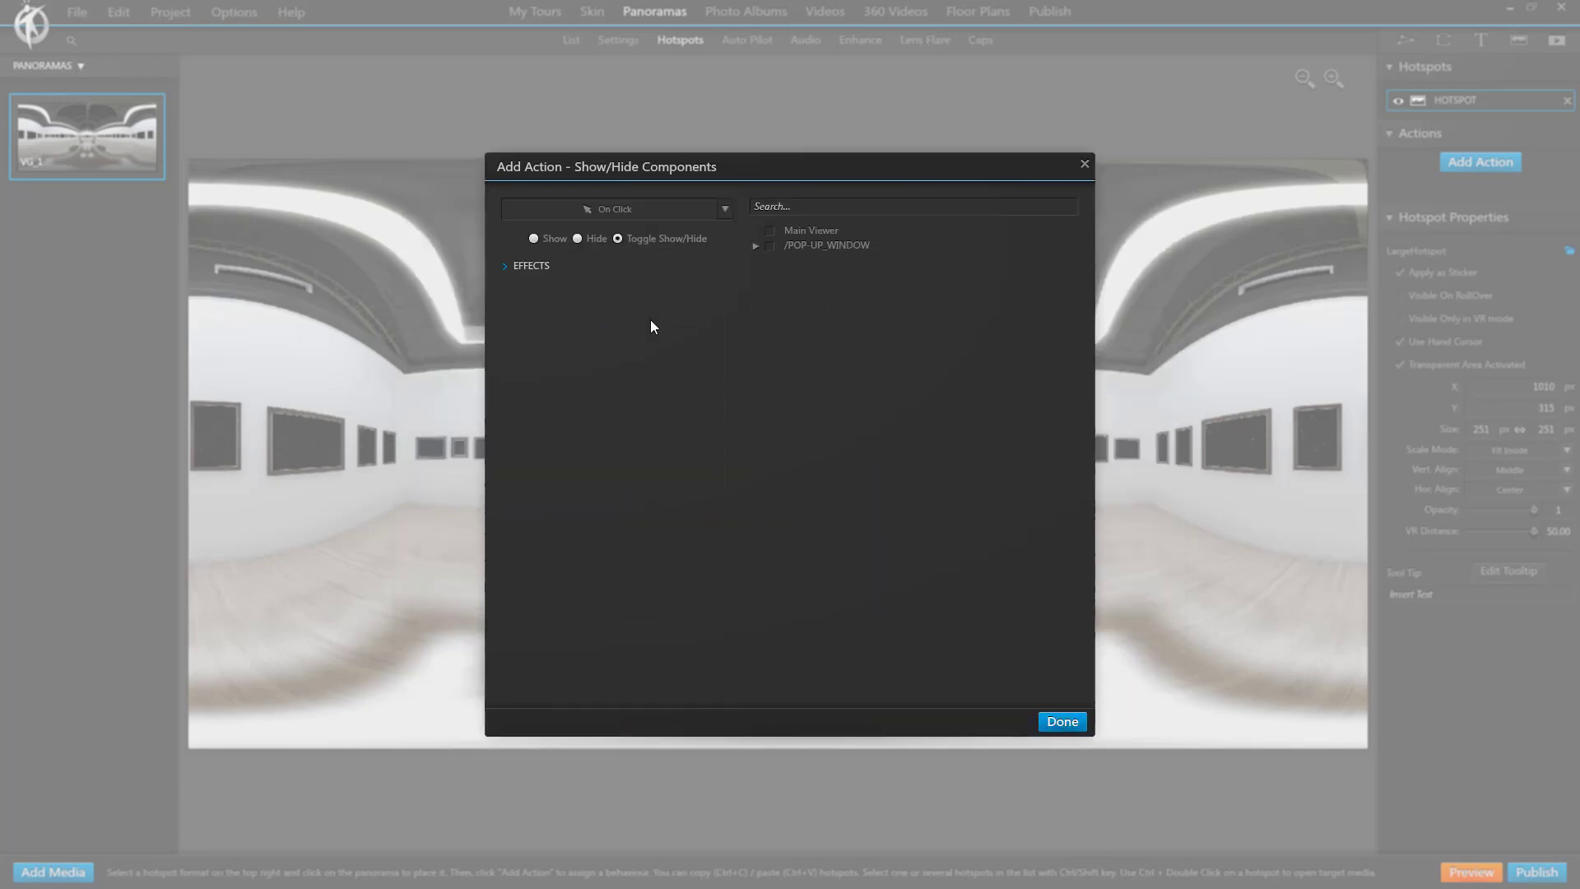
click(755, 246)
click(784, 260)
click(552, 239)
click(1057, 725)
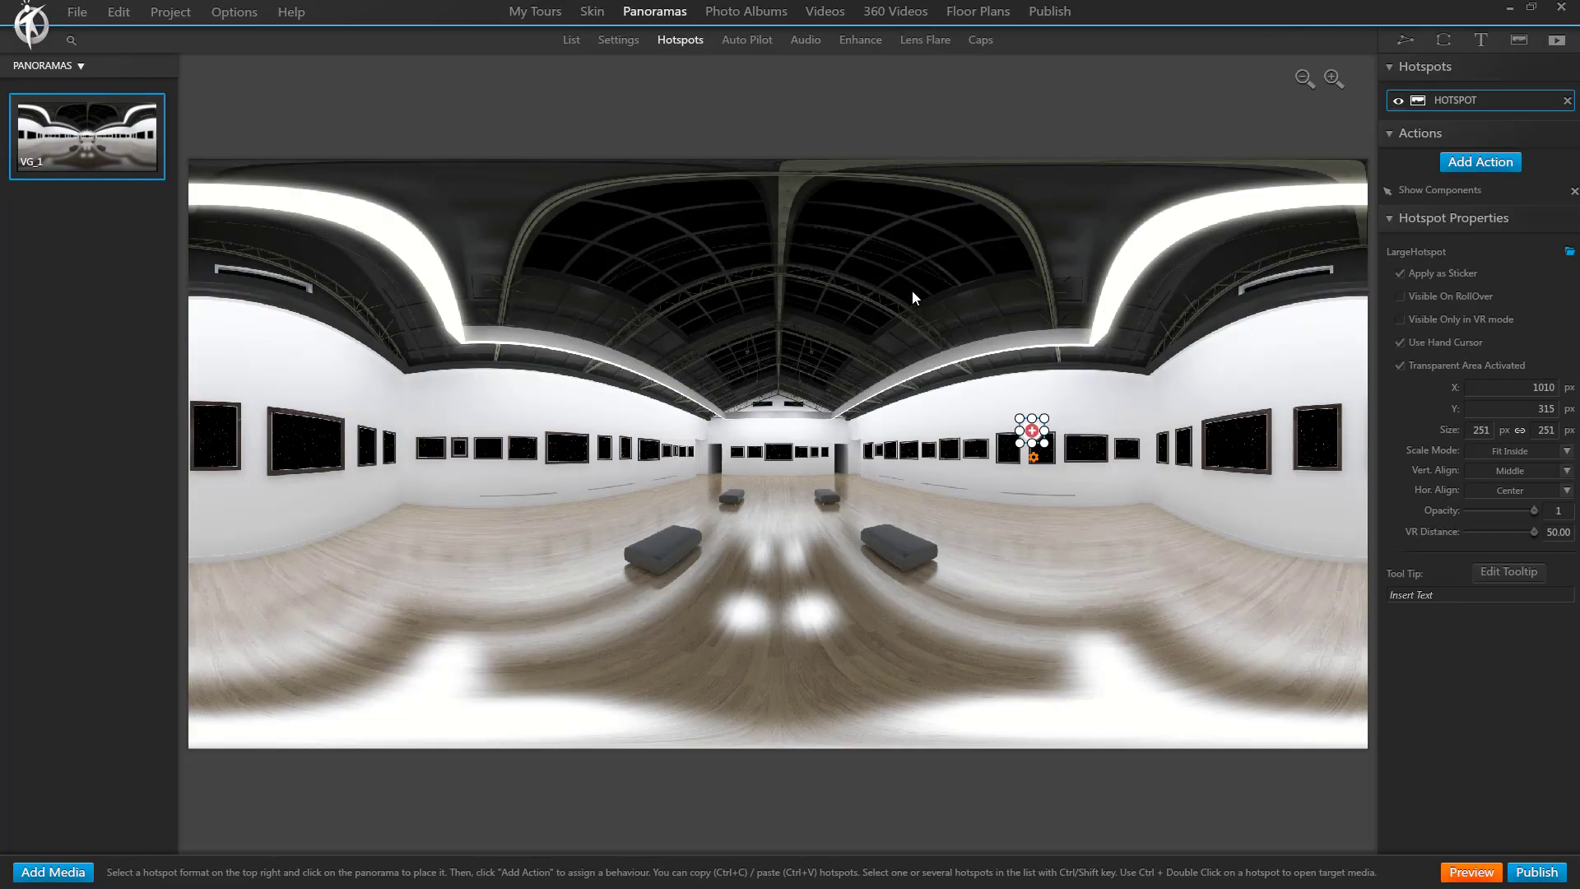
Cancel the preview, make /POP-UP_WINDOW visible, and select its close button.
click(1471, 871)
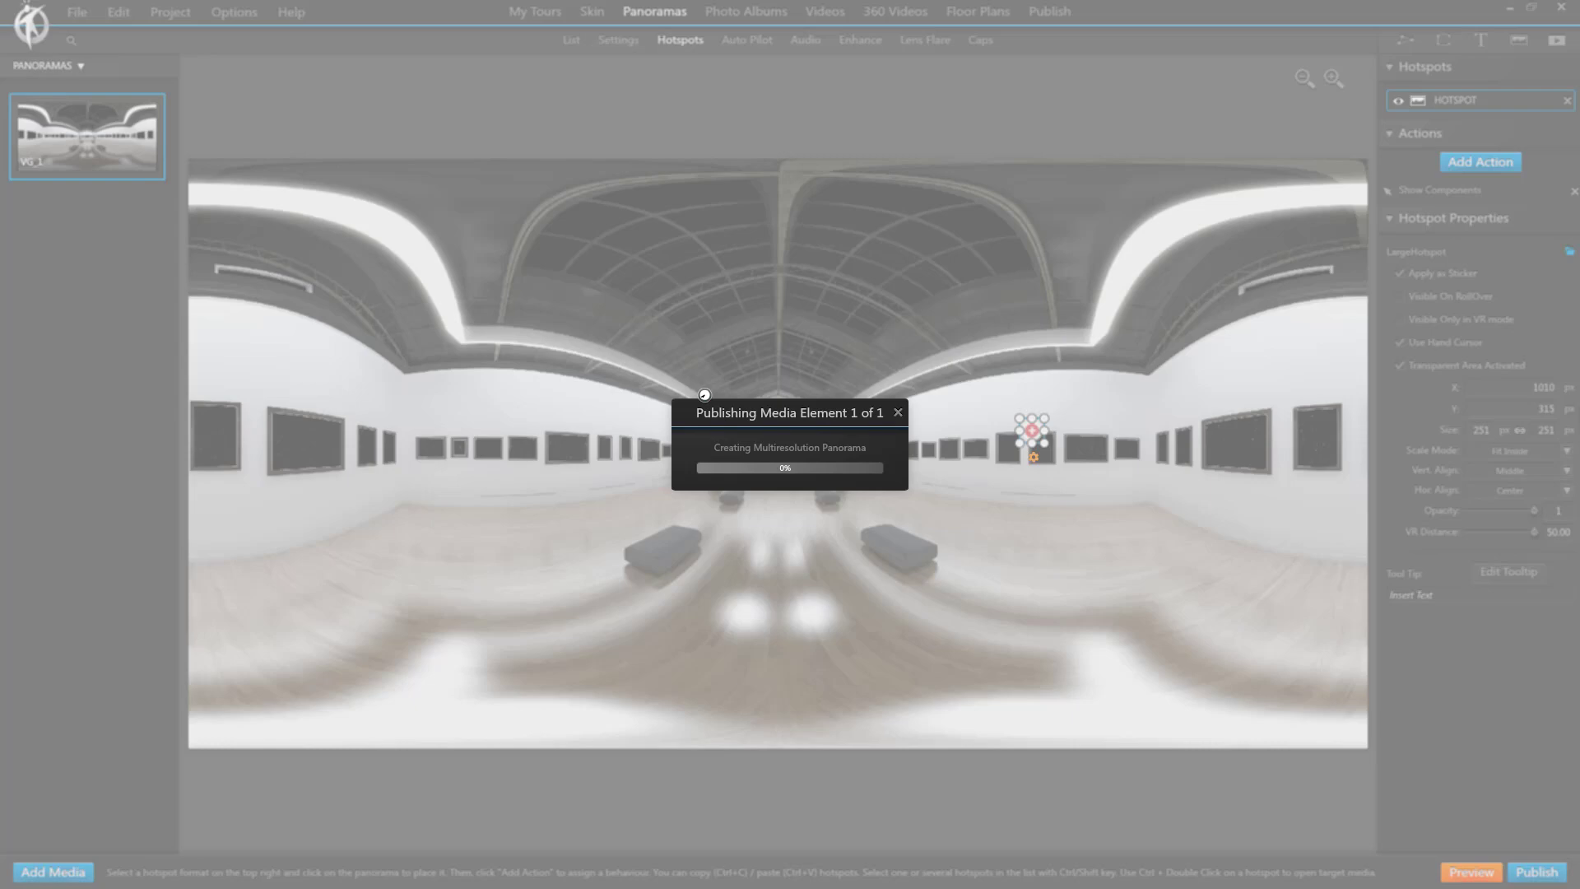
click(897, 413)
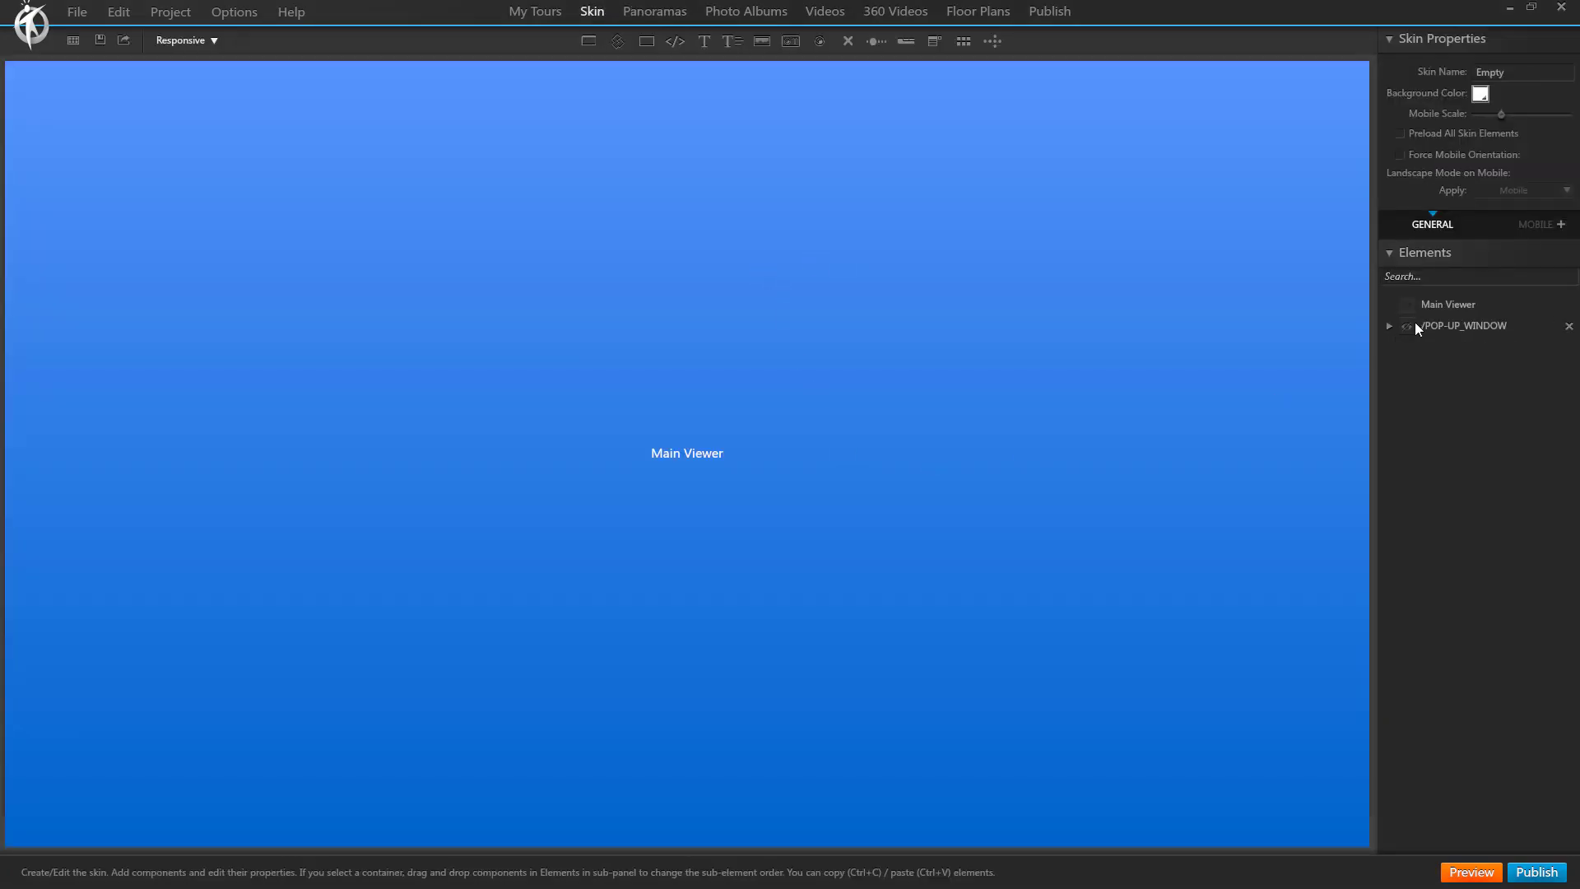
click(1409, 326)
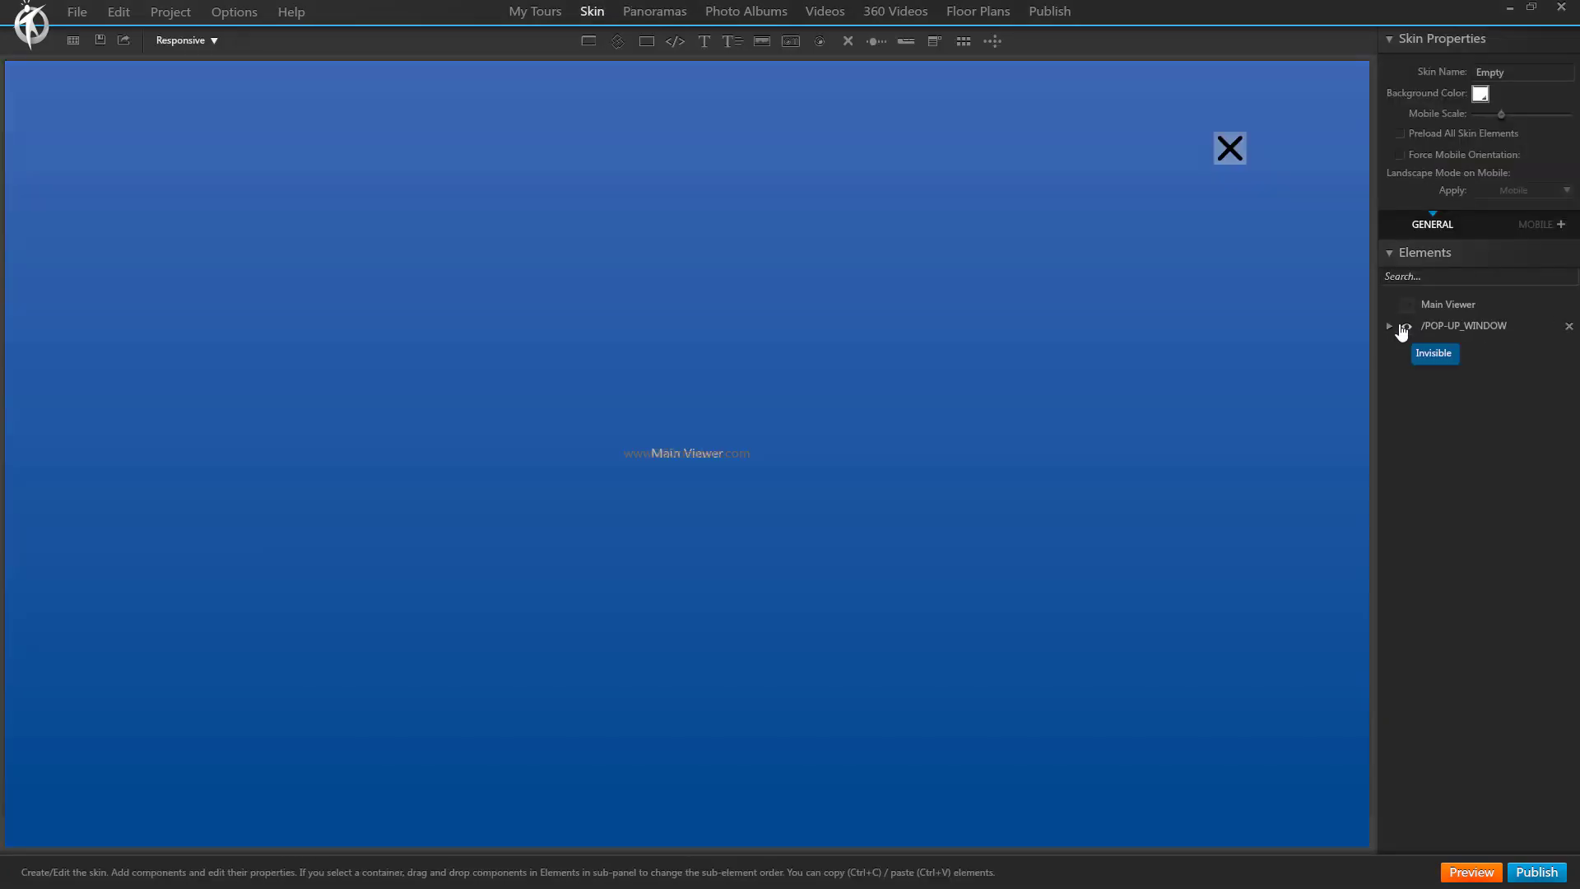
click(1234, 149)
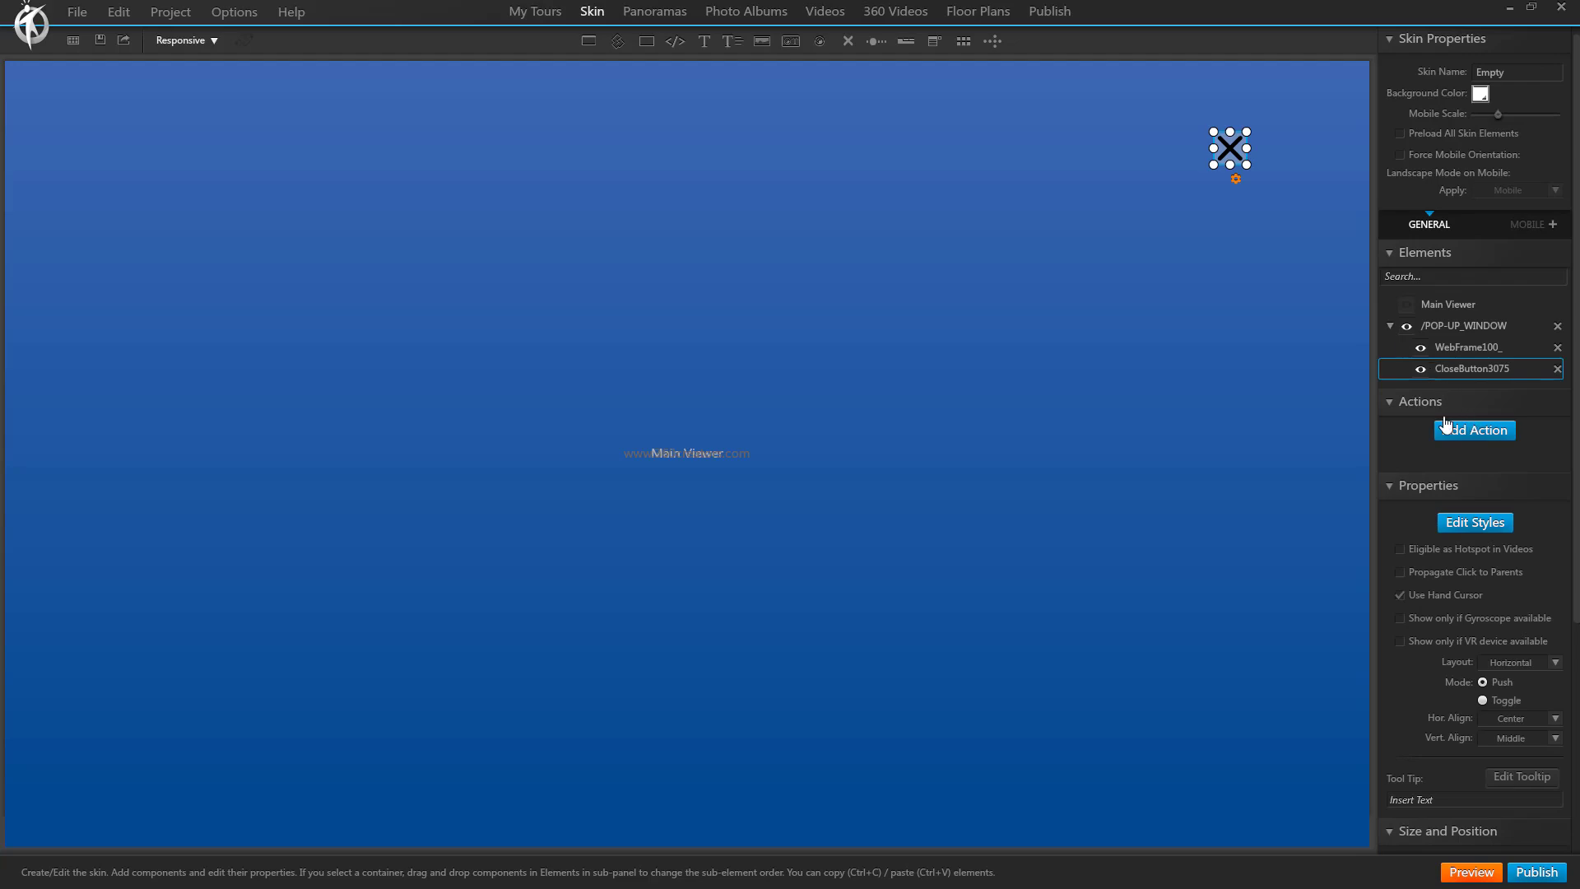
Make the close button hide /POP-UP_WINDOW, re-hide the popup at start, and preview.
click(1475, 430)
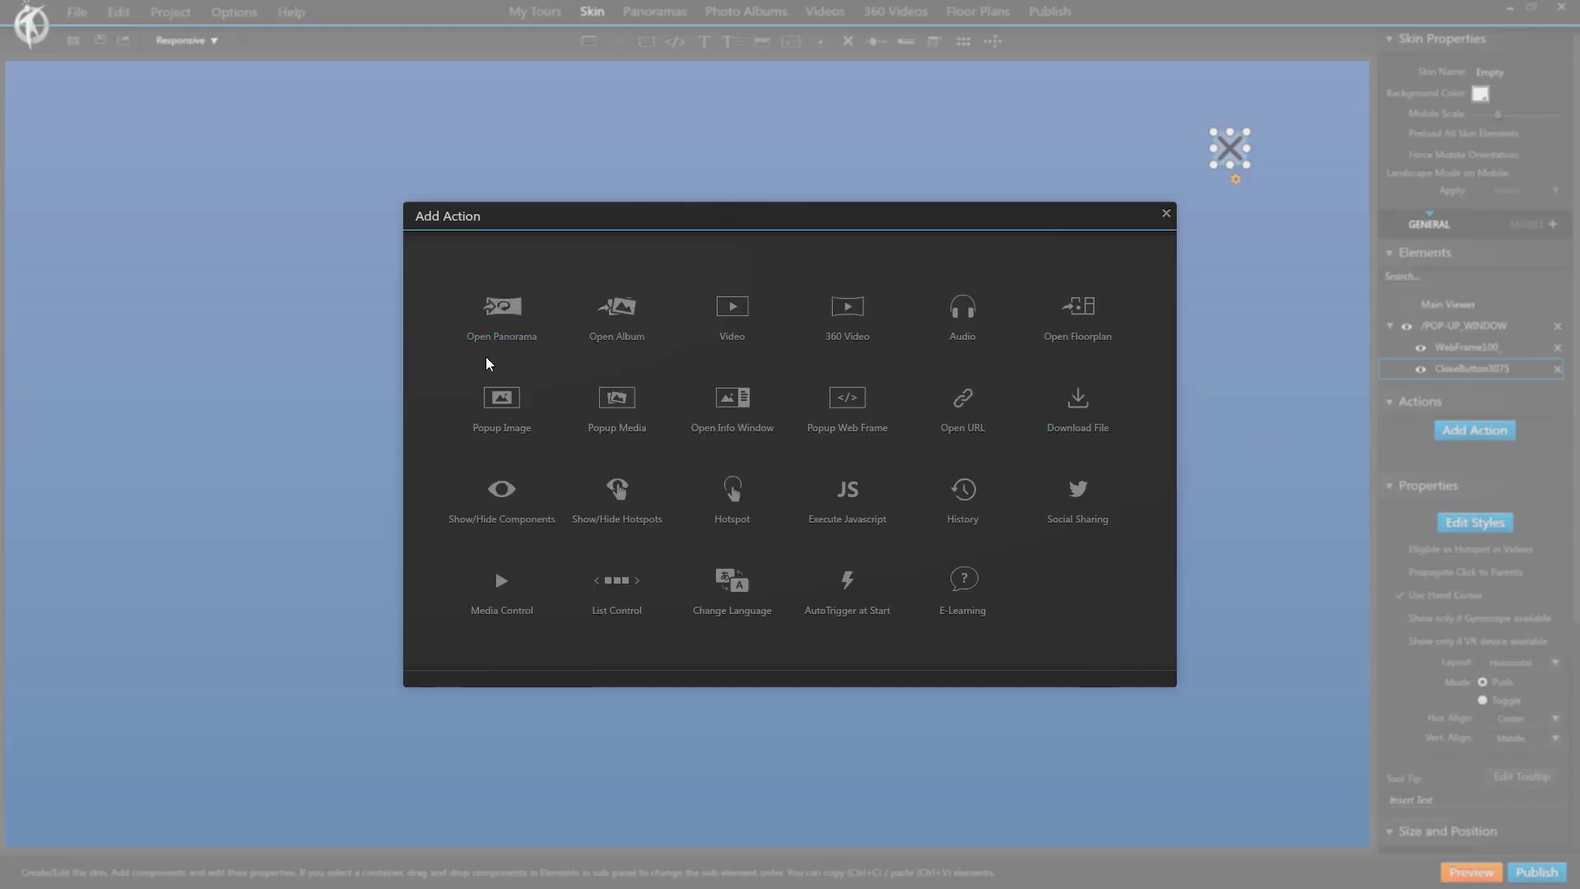
click(518, 498)
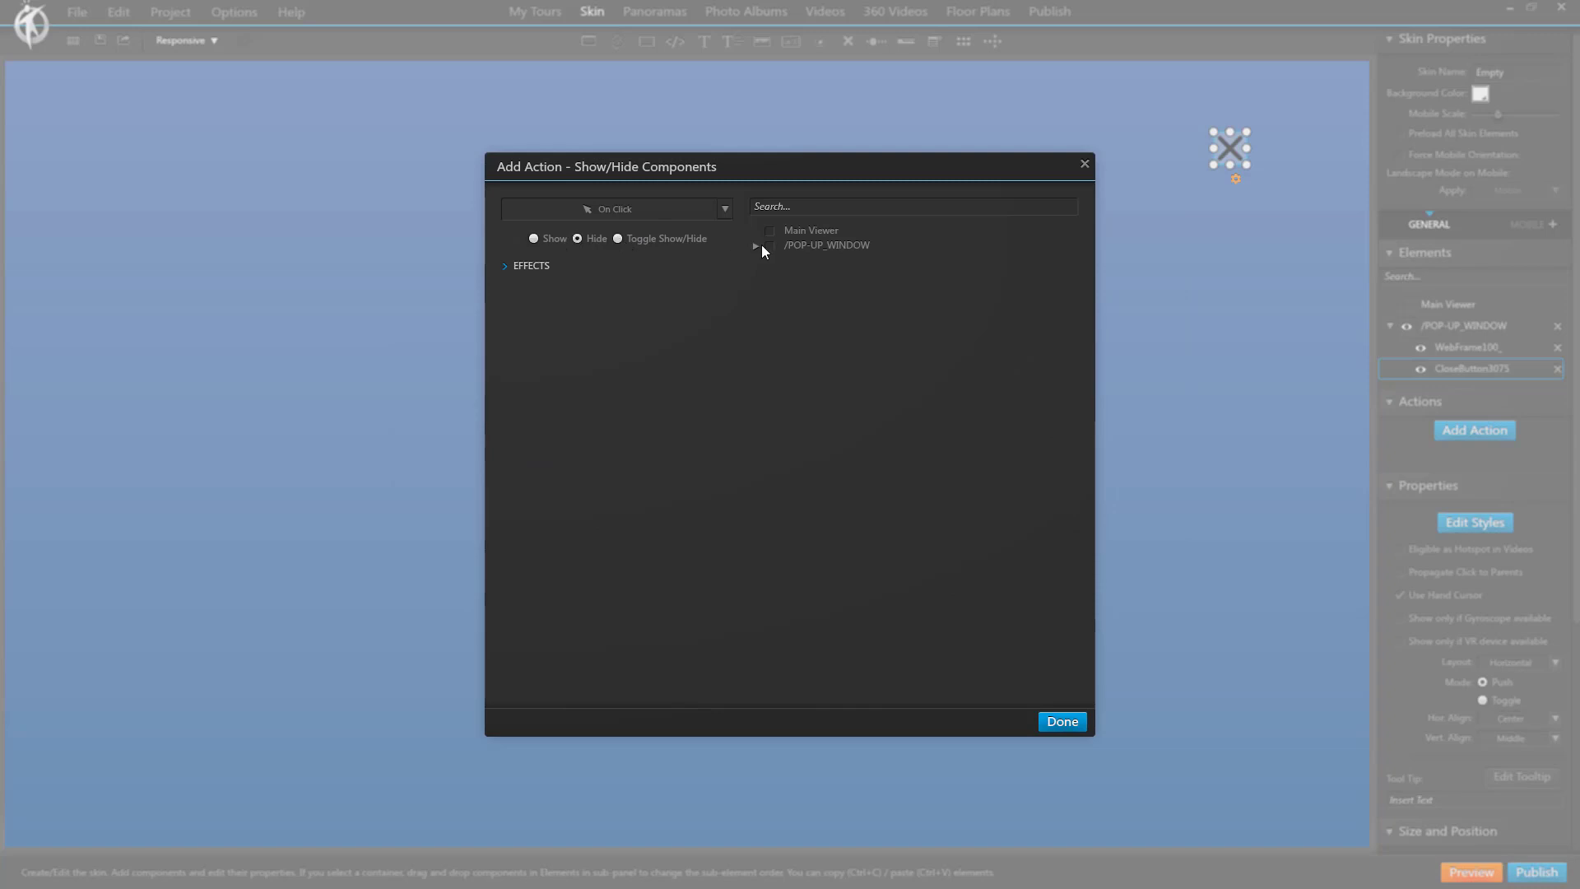
click(769, 246)
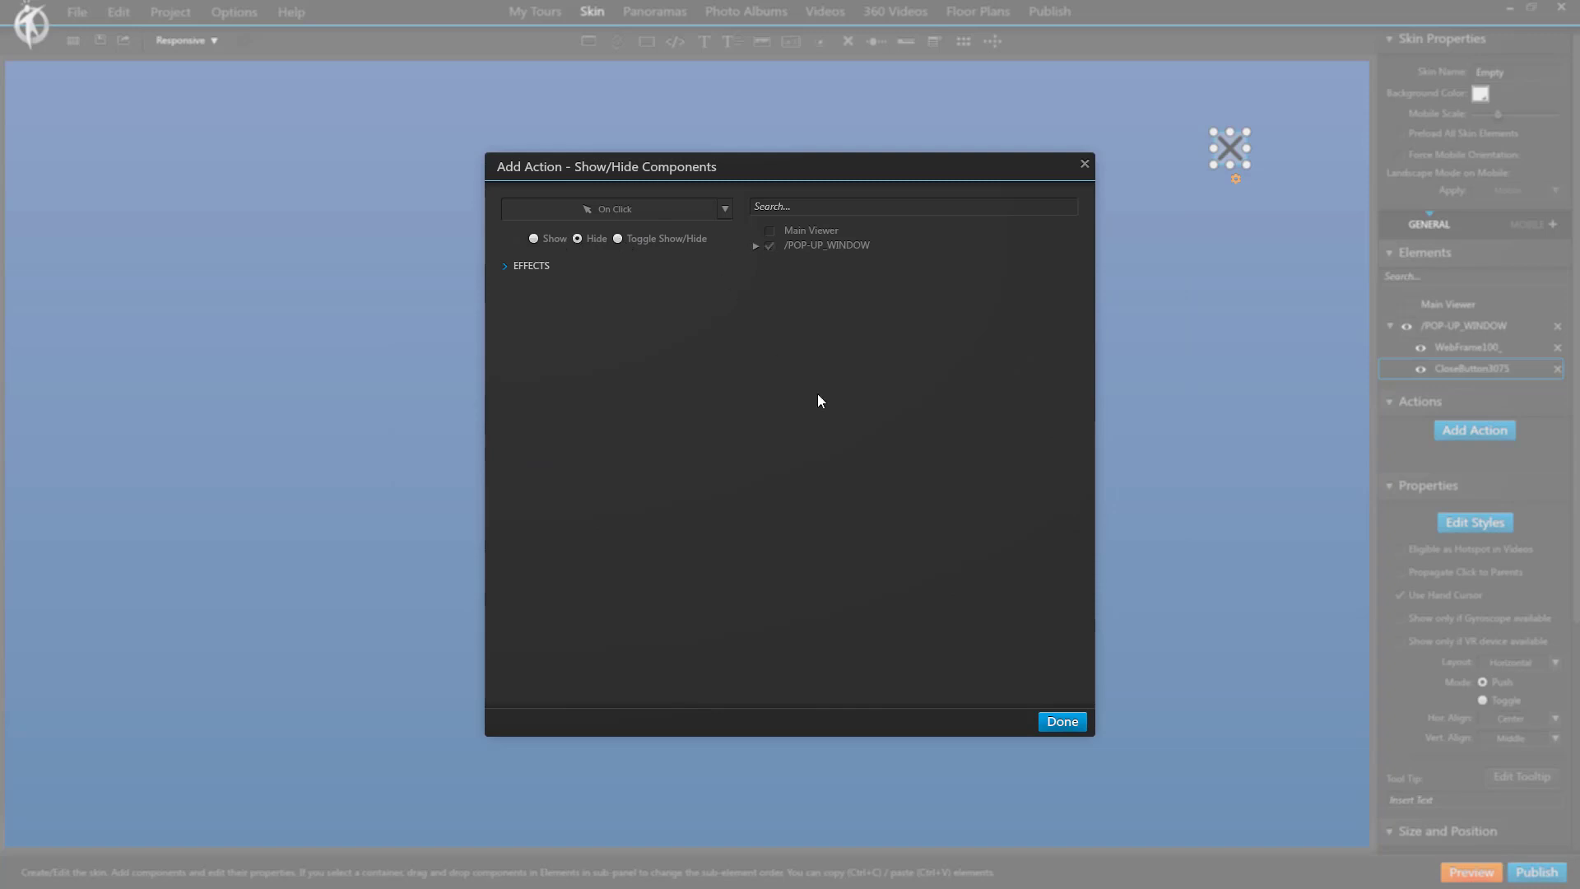
click(1063, 722)
click(1408, 329)
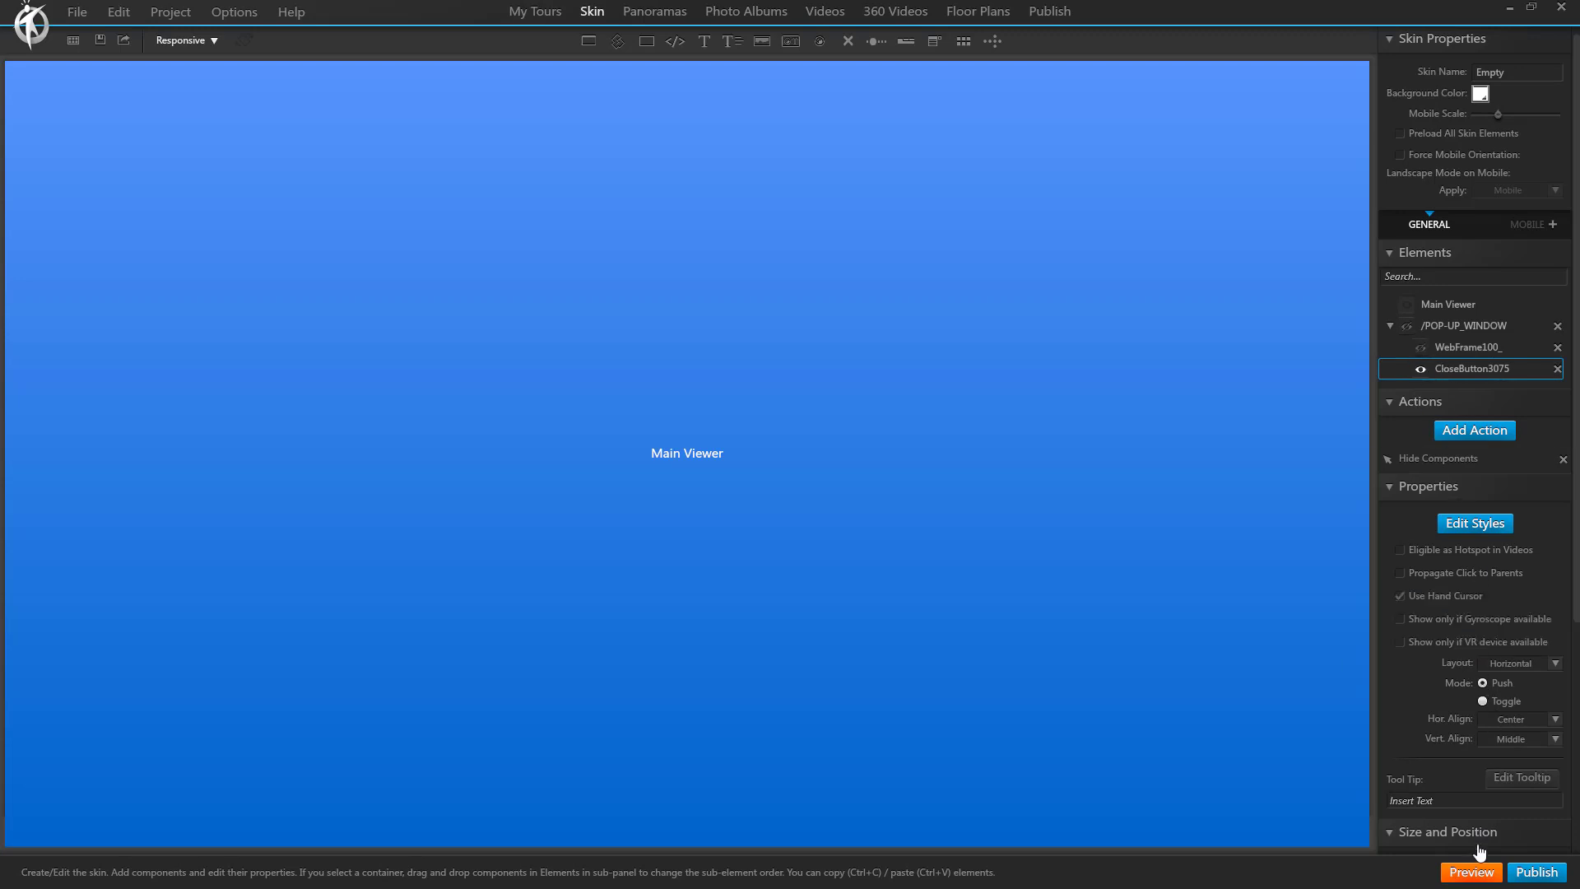
click(1472, 871)
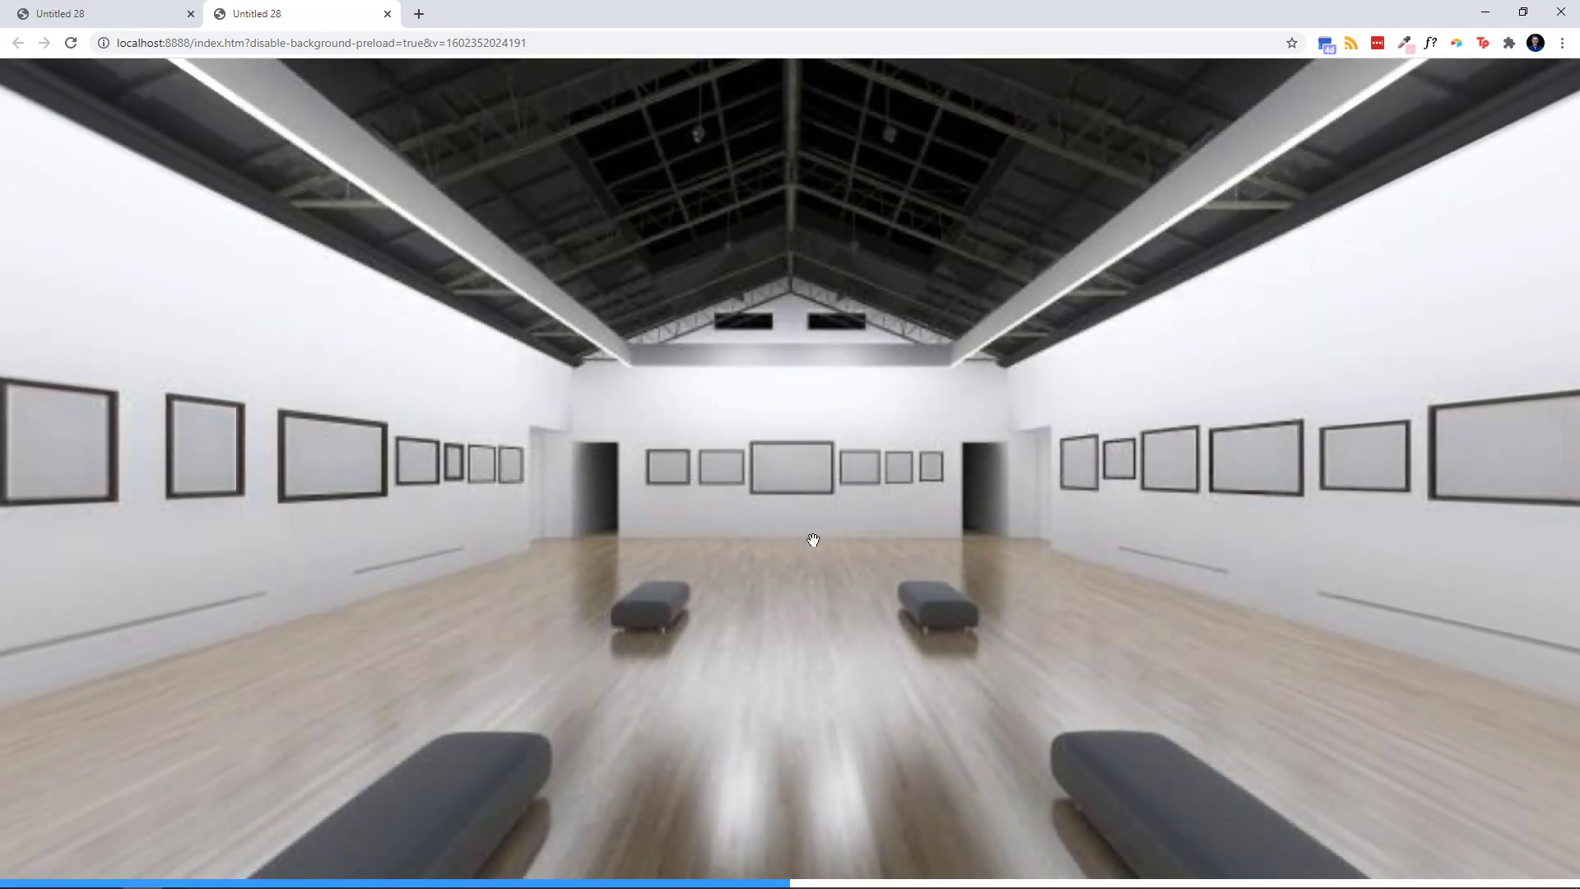
Open the 360creators pop-up from the wall hotspot, close it with X, and return to 3DVista.
drag(812, 535, 338, 429)
click(861, 311)
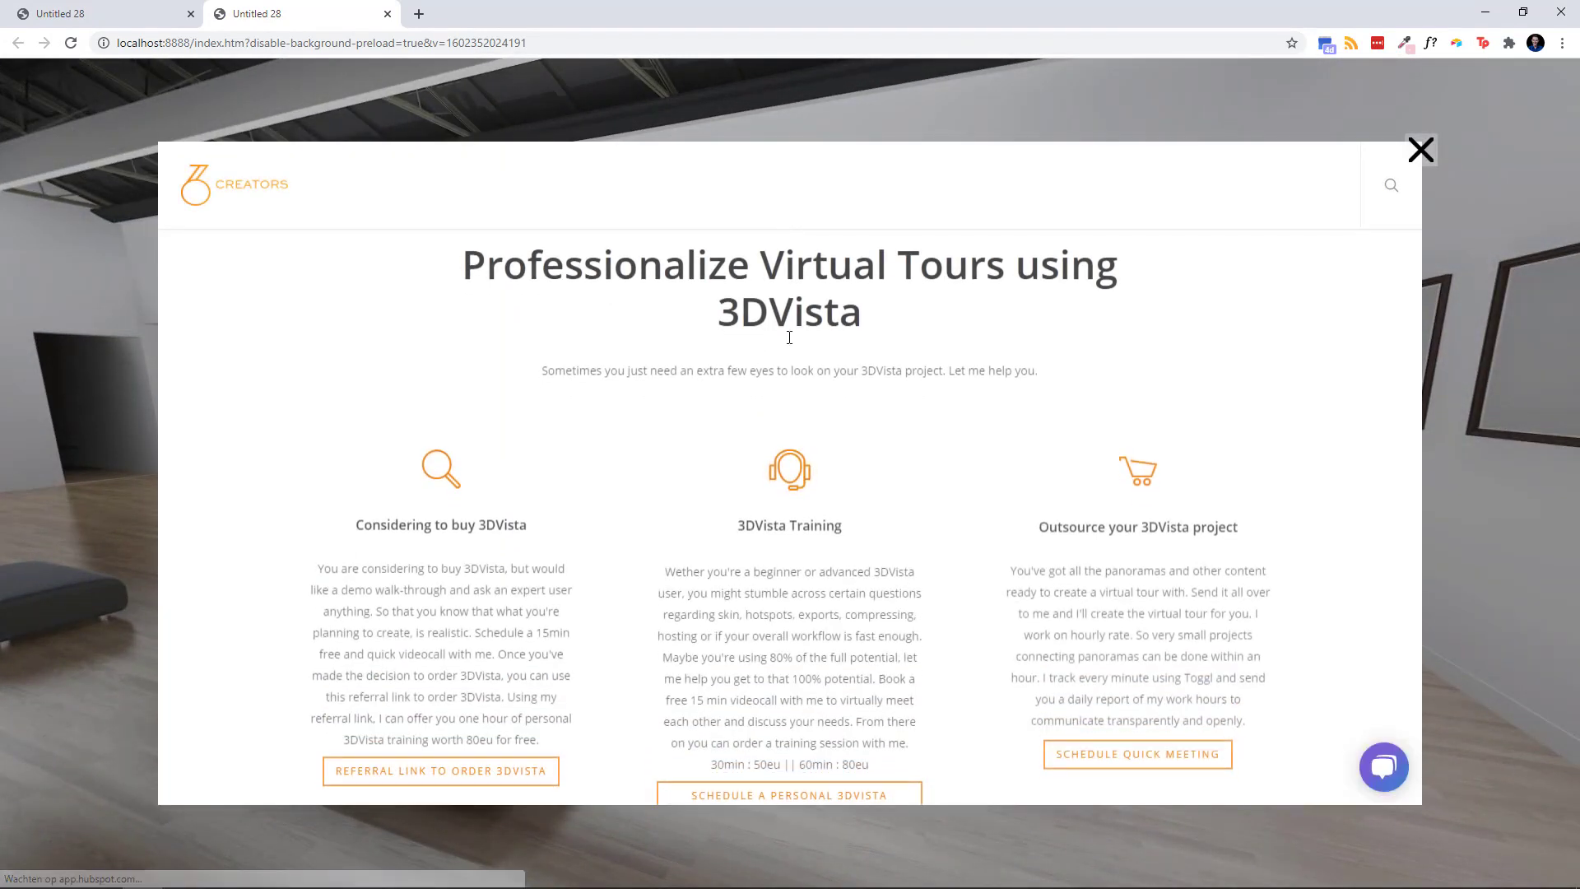
scroll(1103, 626, down, 5)
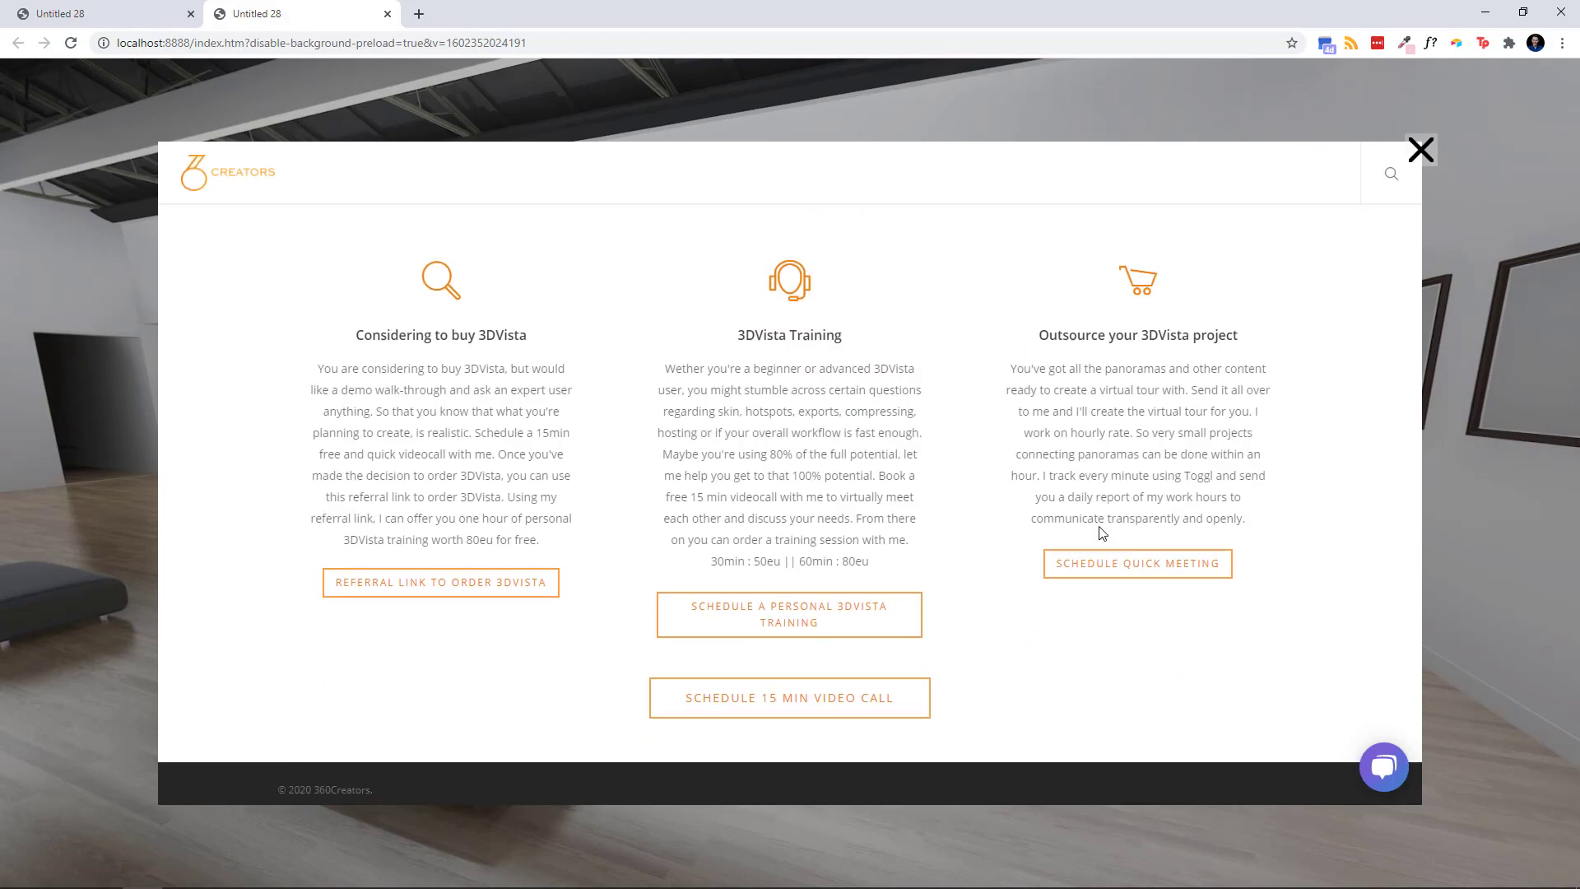
scroll(1103, 626, up, 5)
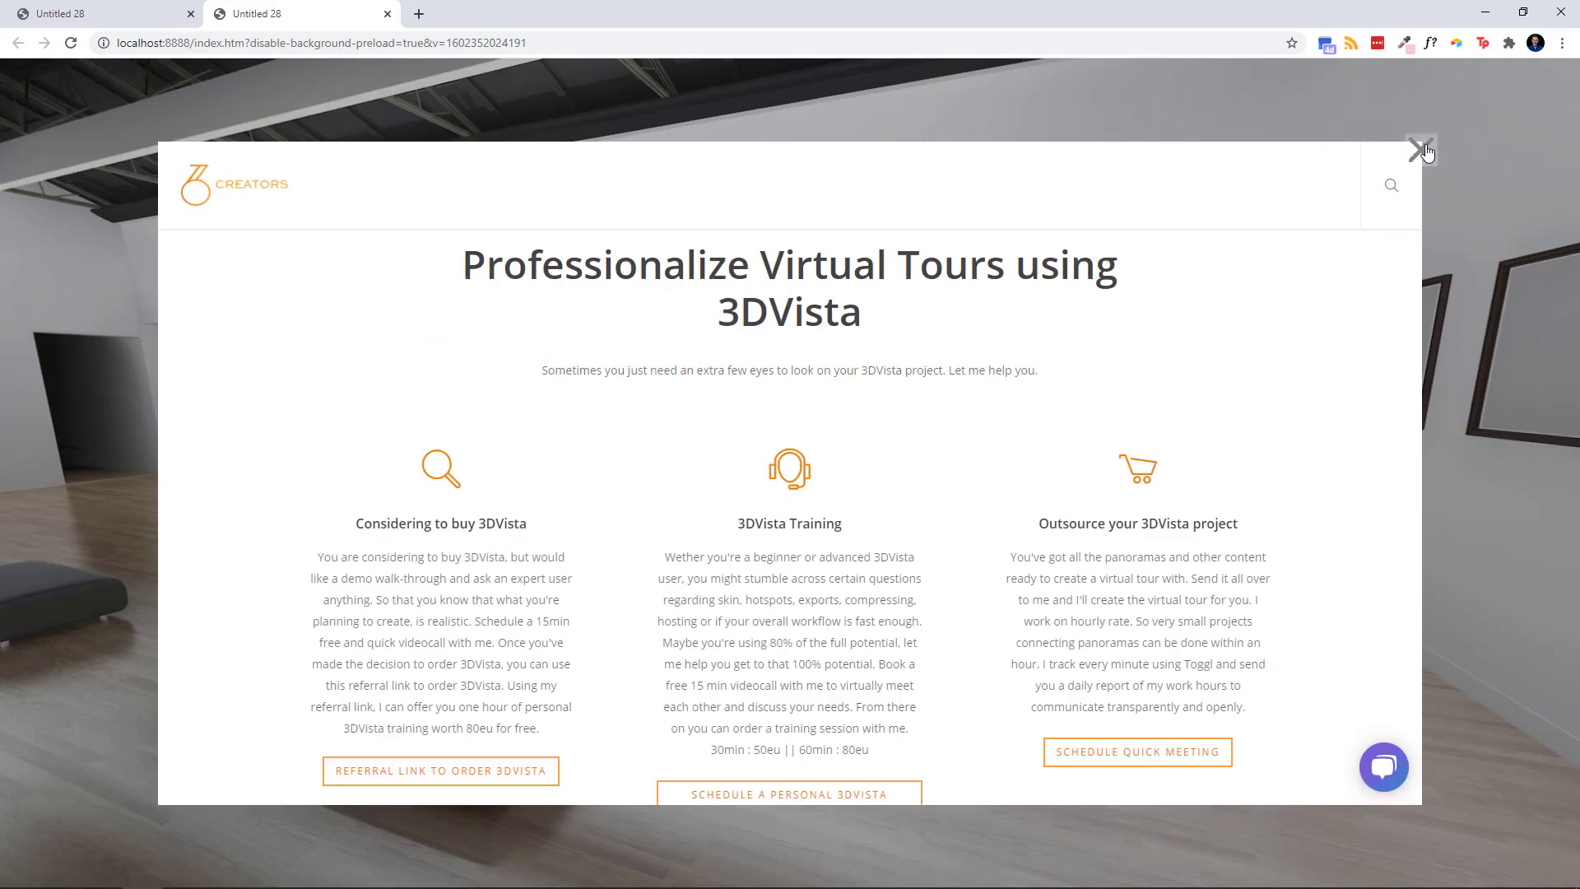
click(1421, 151)
drag(575, 374, 522, 430)
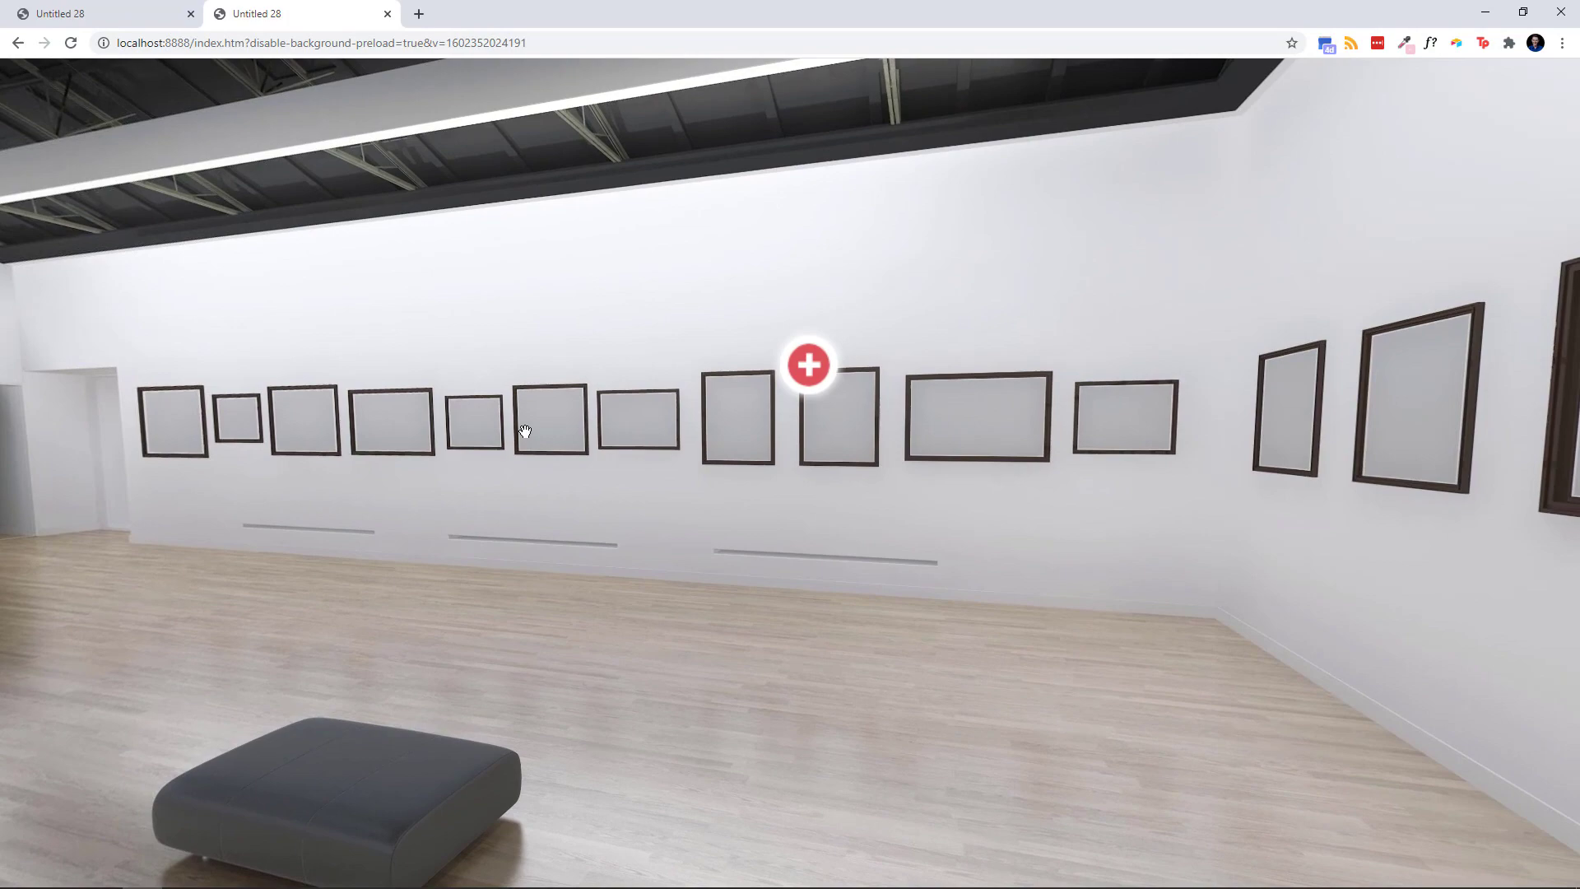
key(alt+Tab)
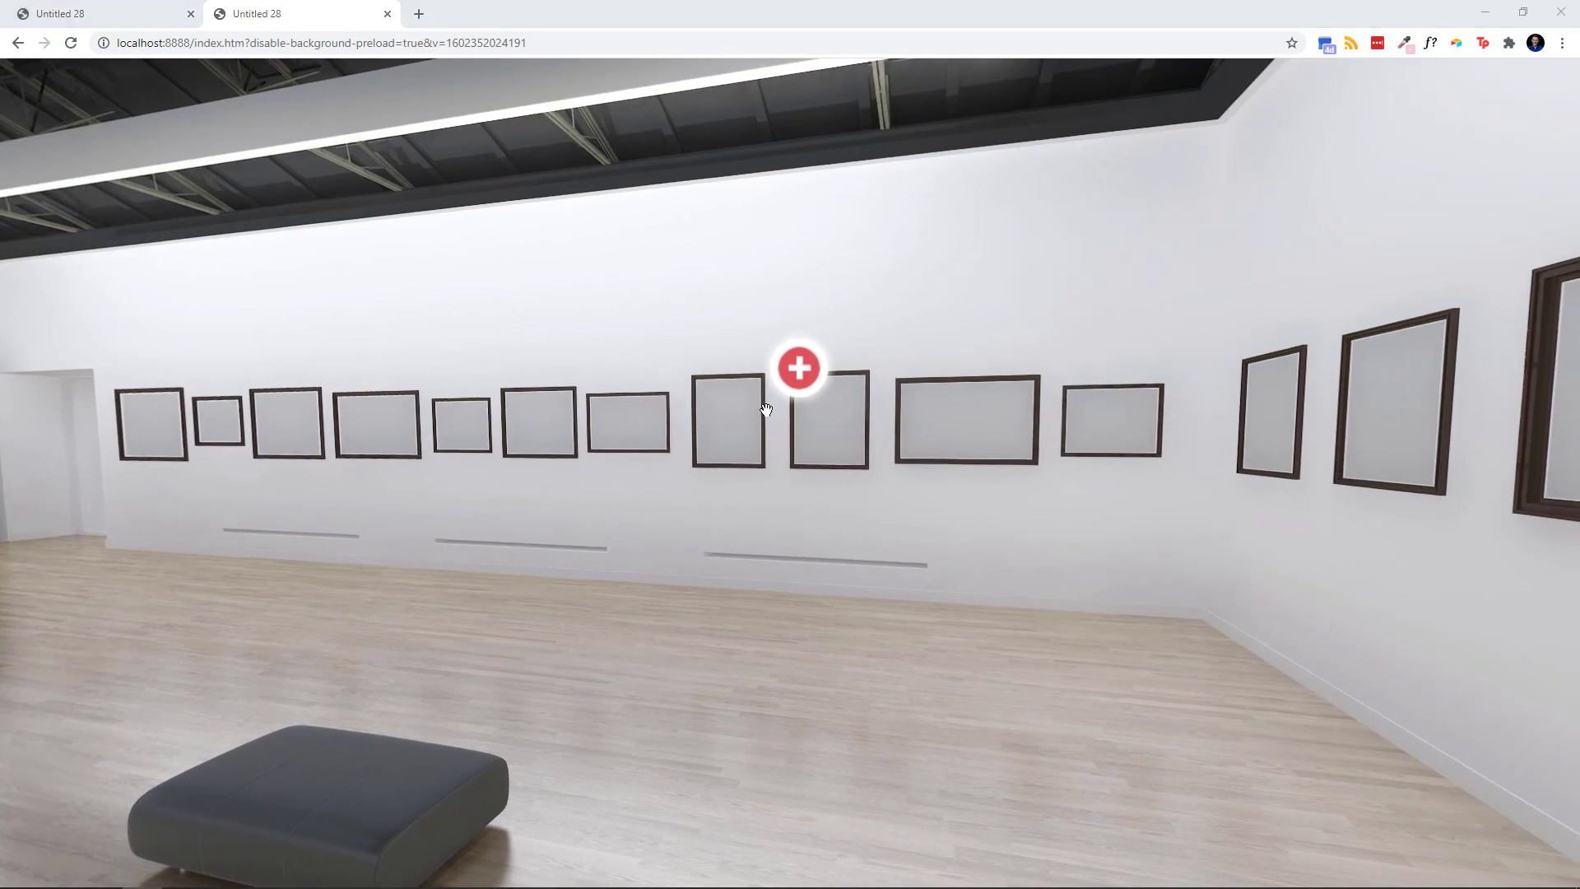
Collapse and duplicate /POP-UP_WINDOW, making the first one and its close button visible.
click(1452, 326)
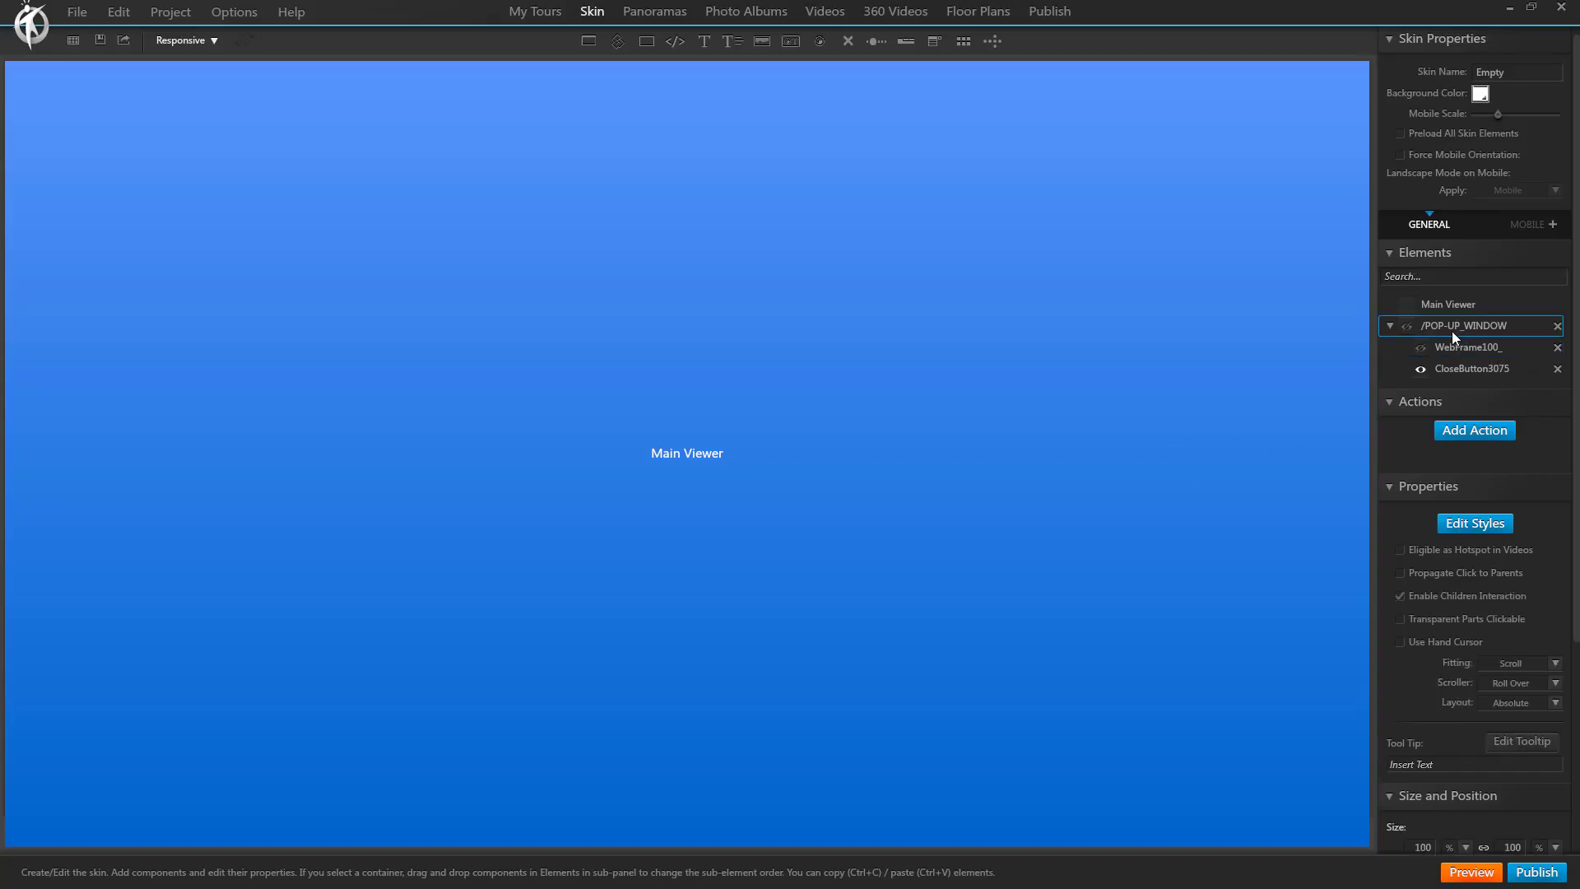
click(1390, 326)
key(ctrl+v)
key(ctrl+v)
key(ctrl+v)
key(ctrl+v)
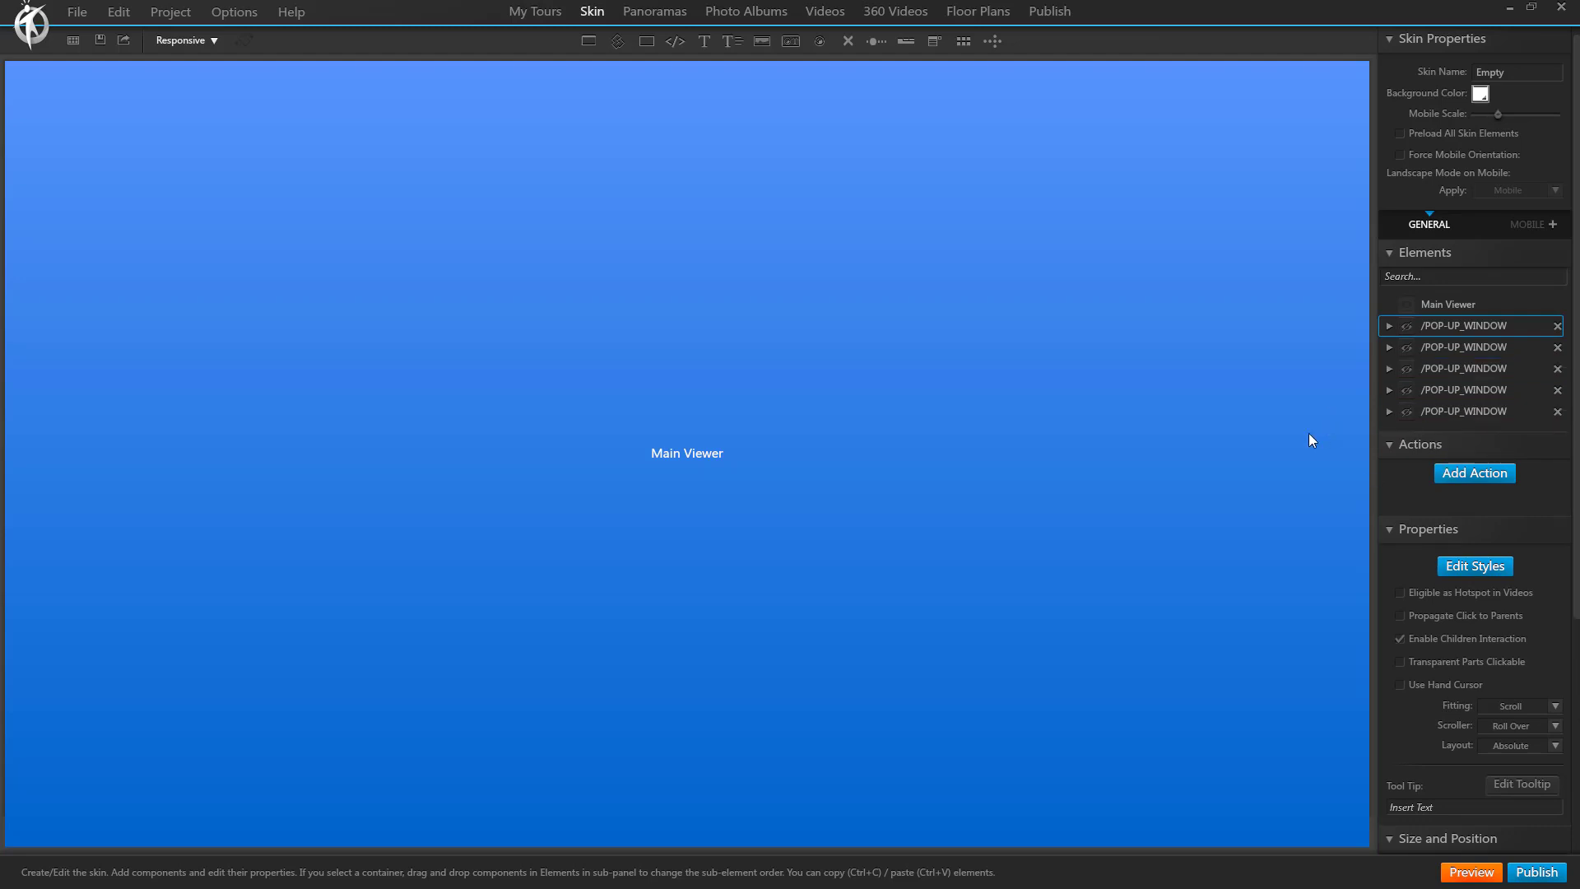
click(1407, 326)
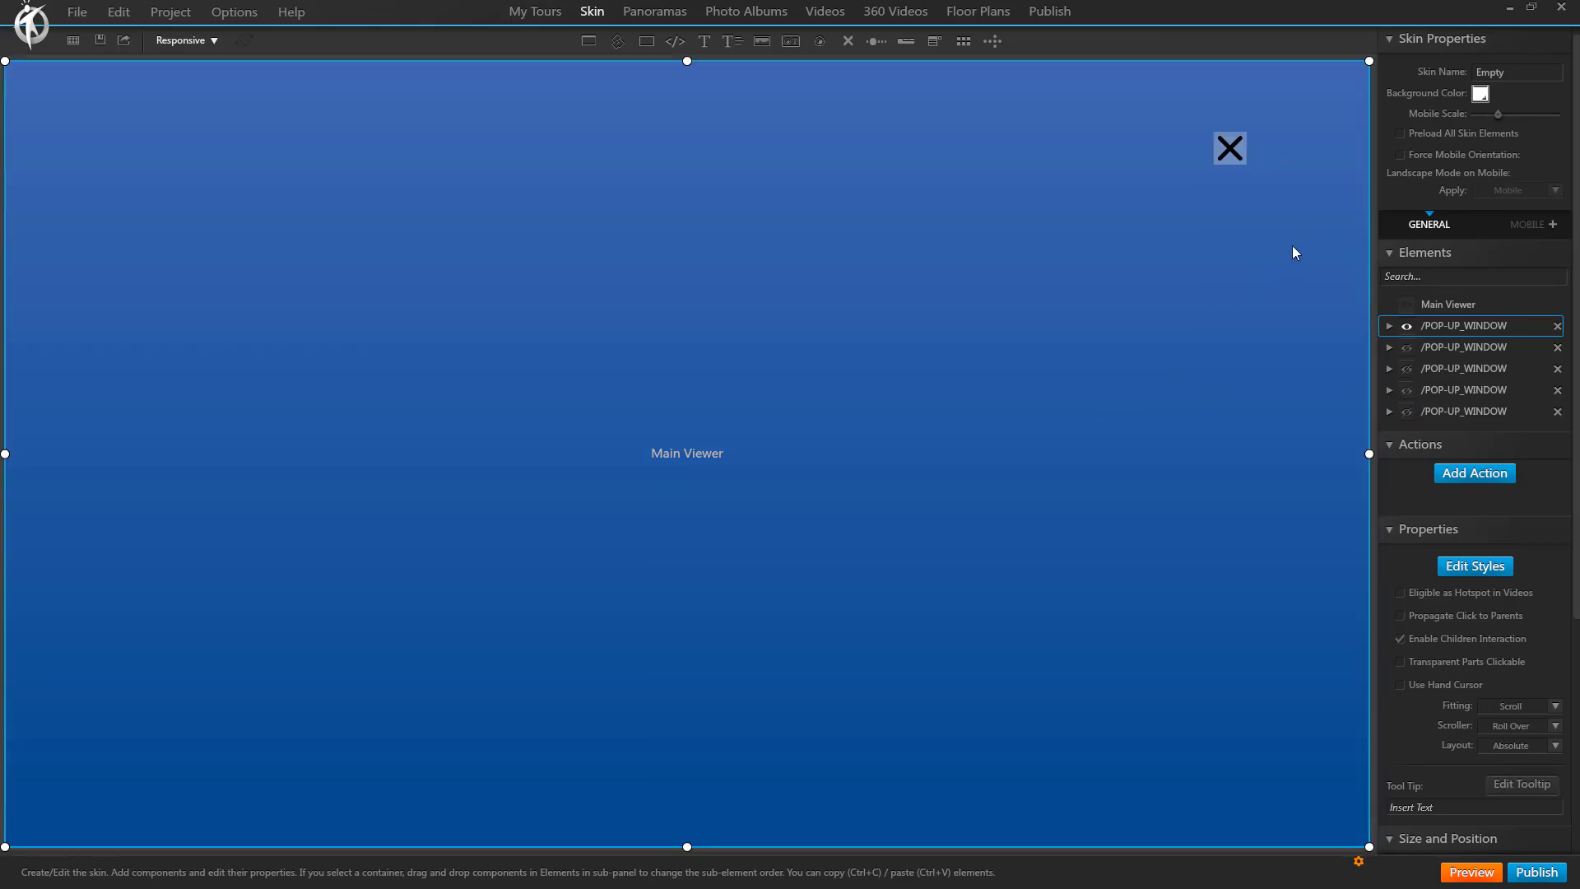
click(1236, 155)
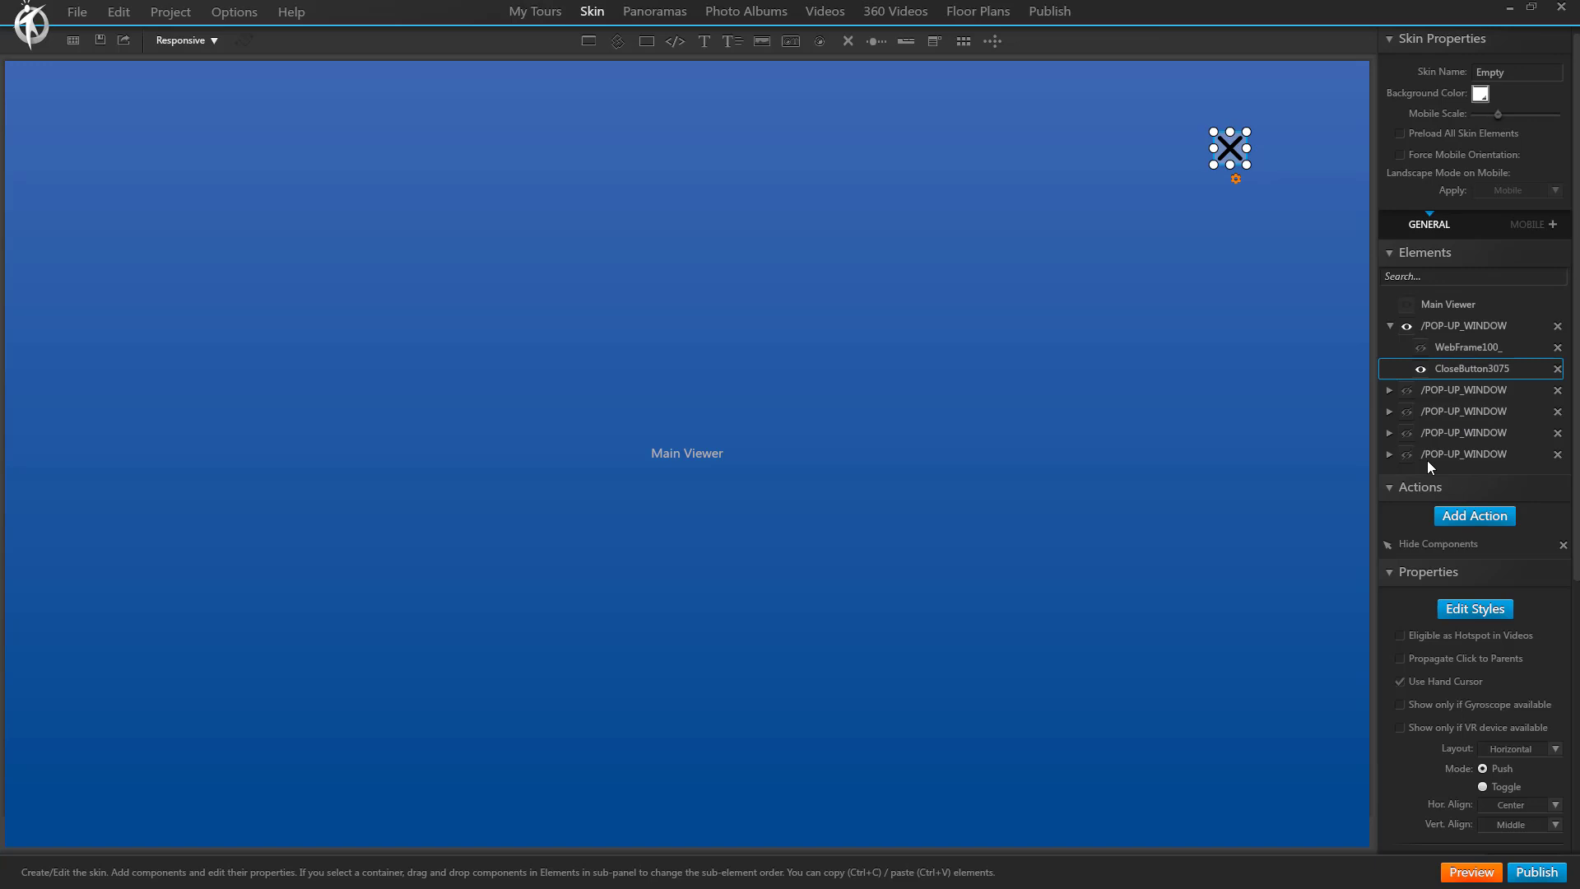
Delete the four extra /POP-UP_WINDOW copies.
click(1467, 391)
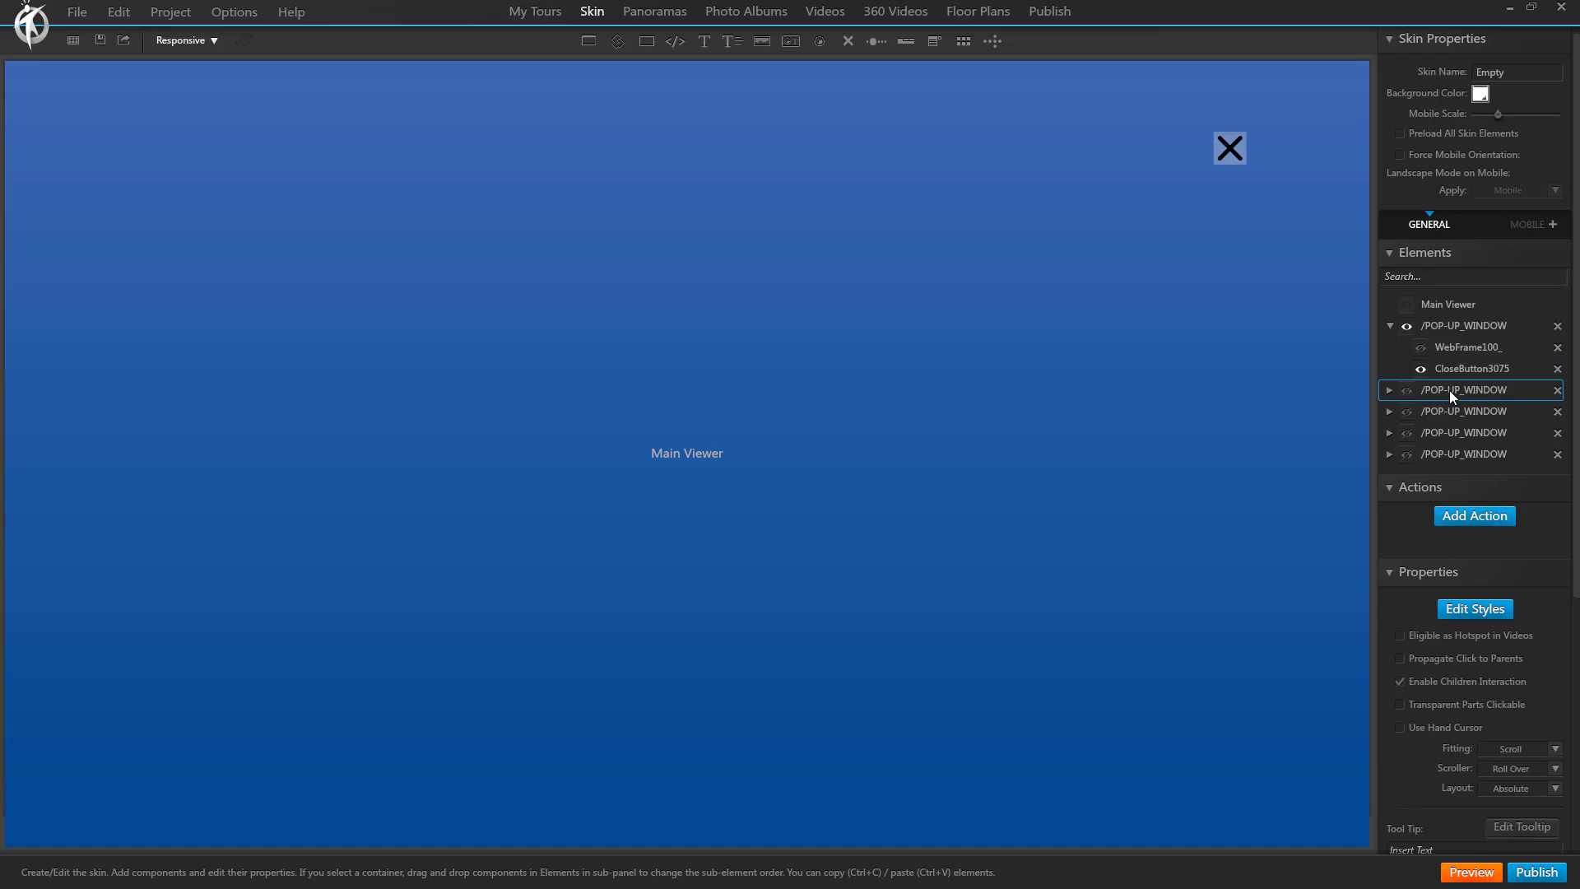
click(1557, 390)
click(1568, 390)
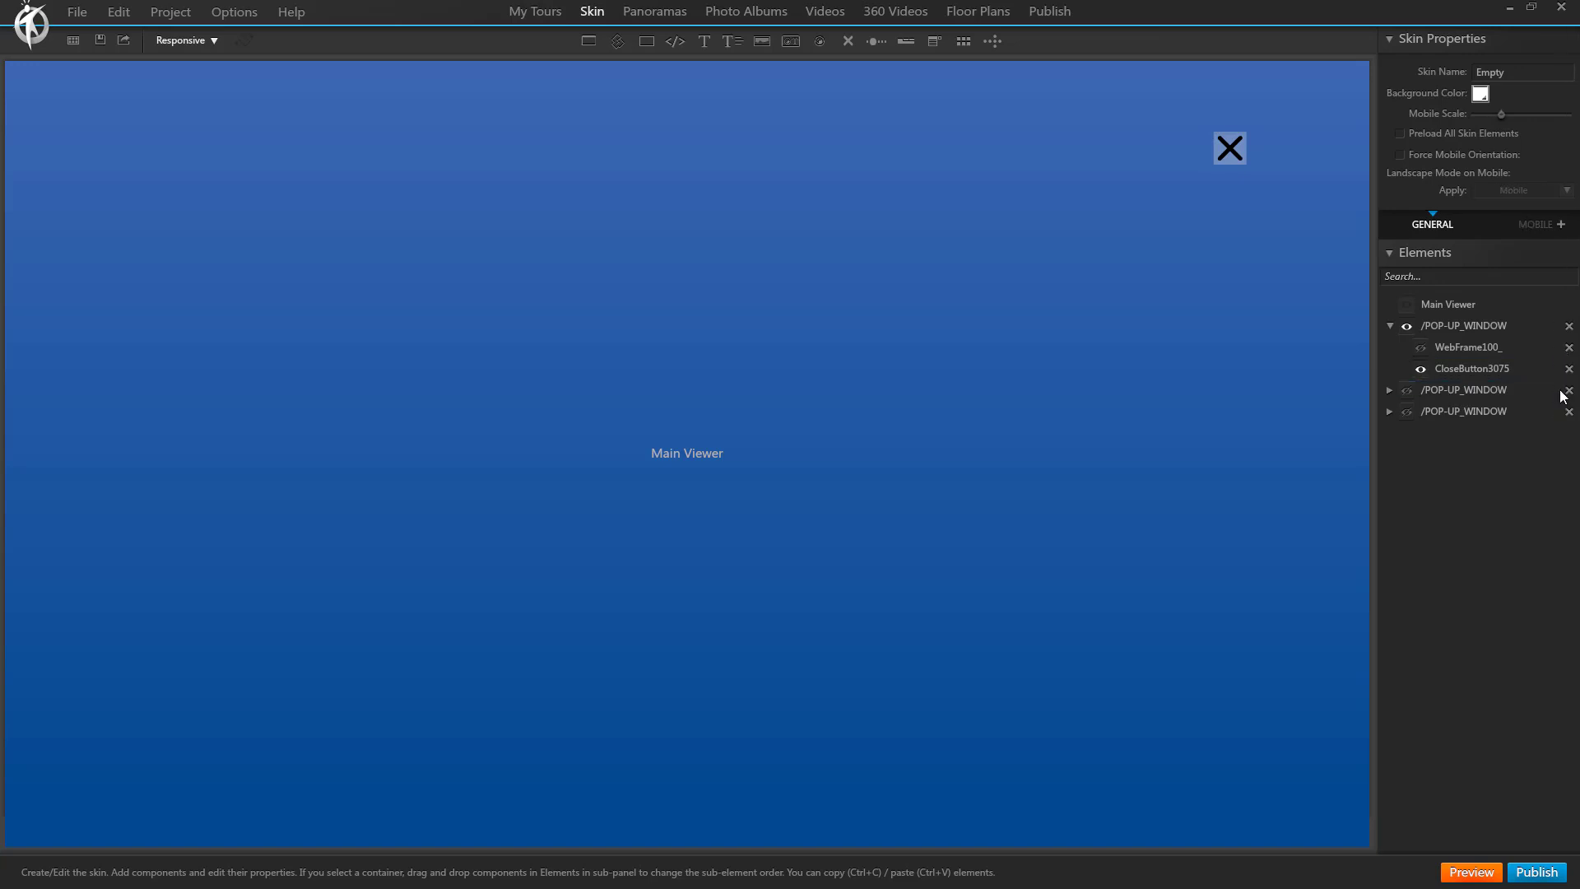
click(1569, 390)
click(1570, 390)
Duplicate WebFrame100_ into PU_website1 through PU-website4 and check each frame's web address.
click(1491, 349)
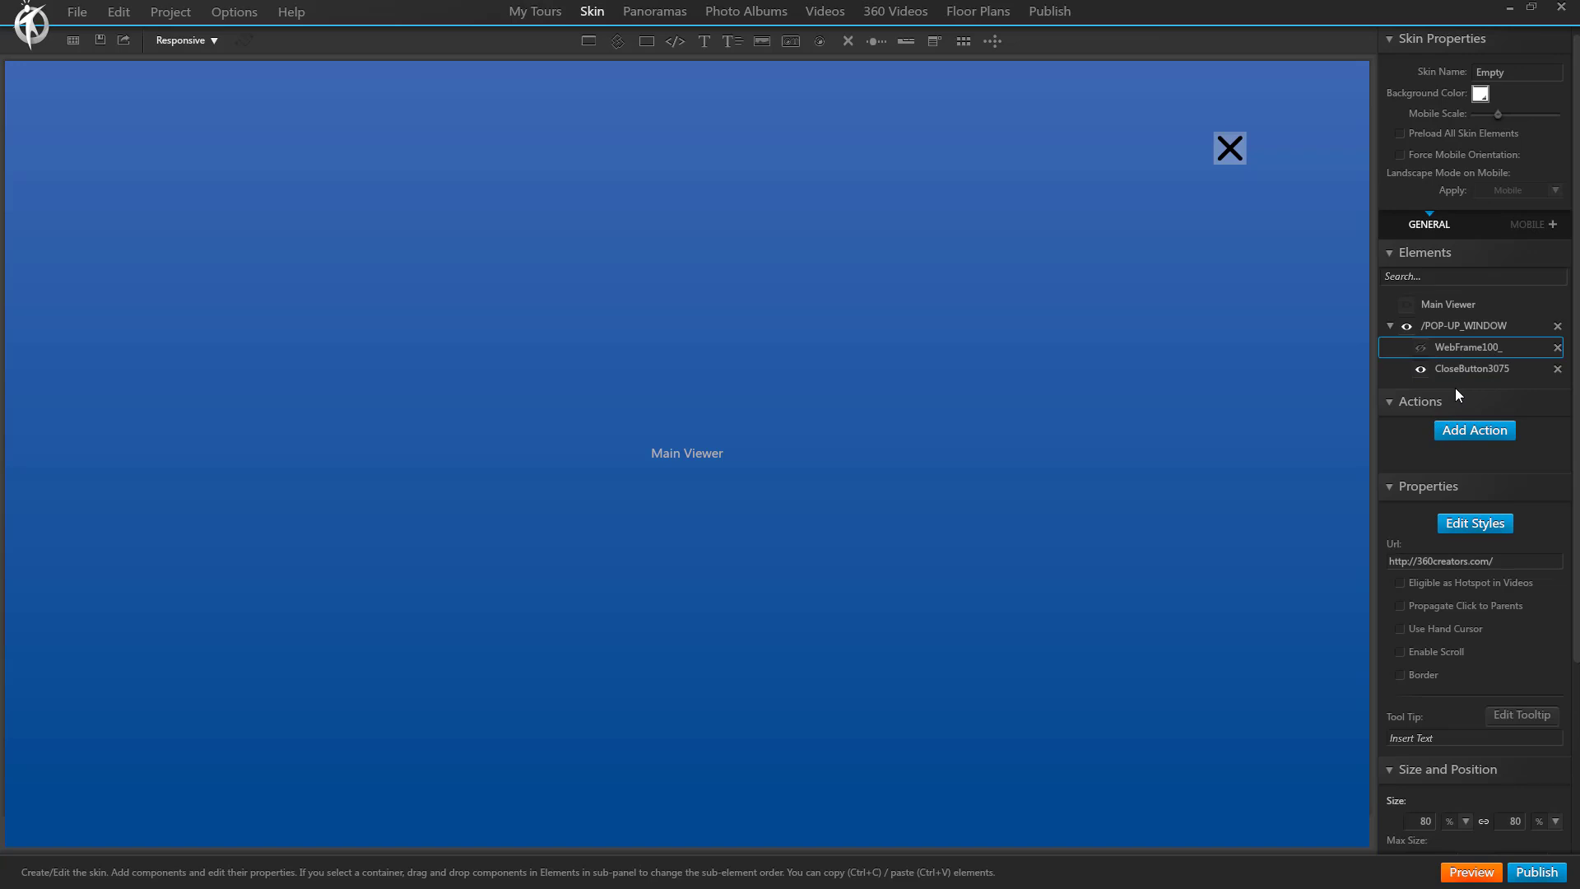
key(ctrl+v)
key(ctrl+v)
click(1447, 372)
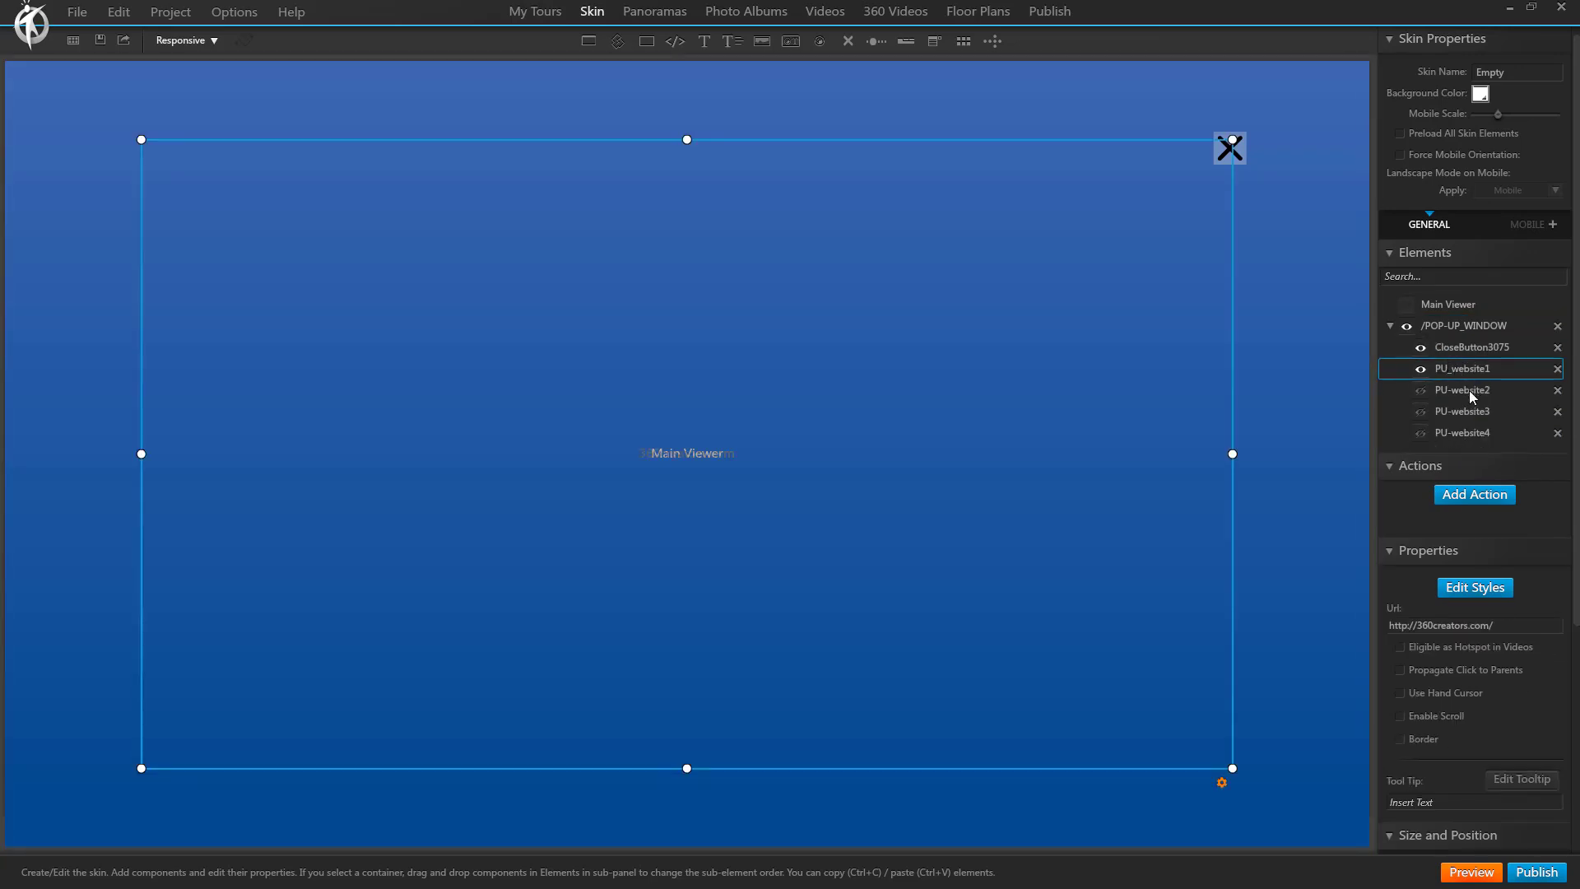
click(1469, 391)
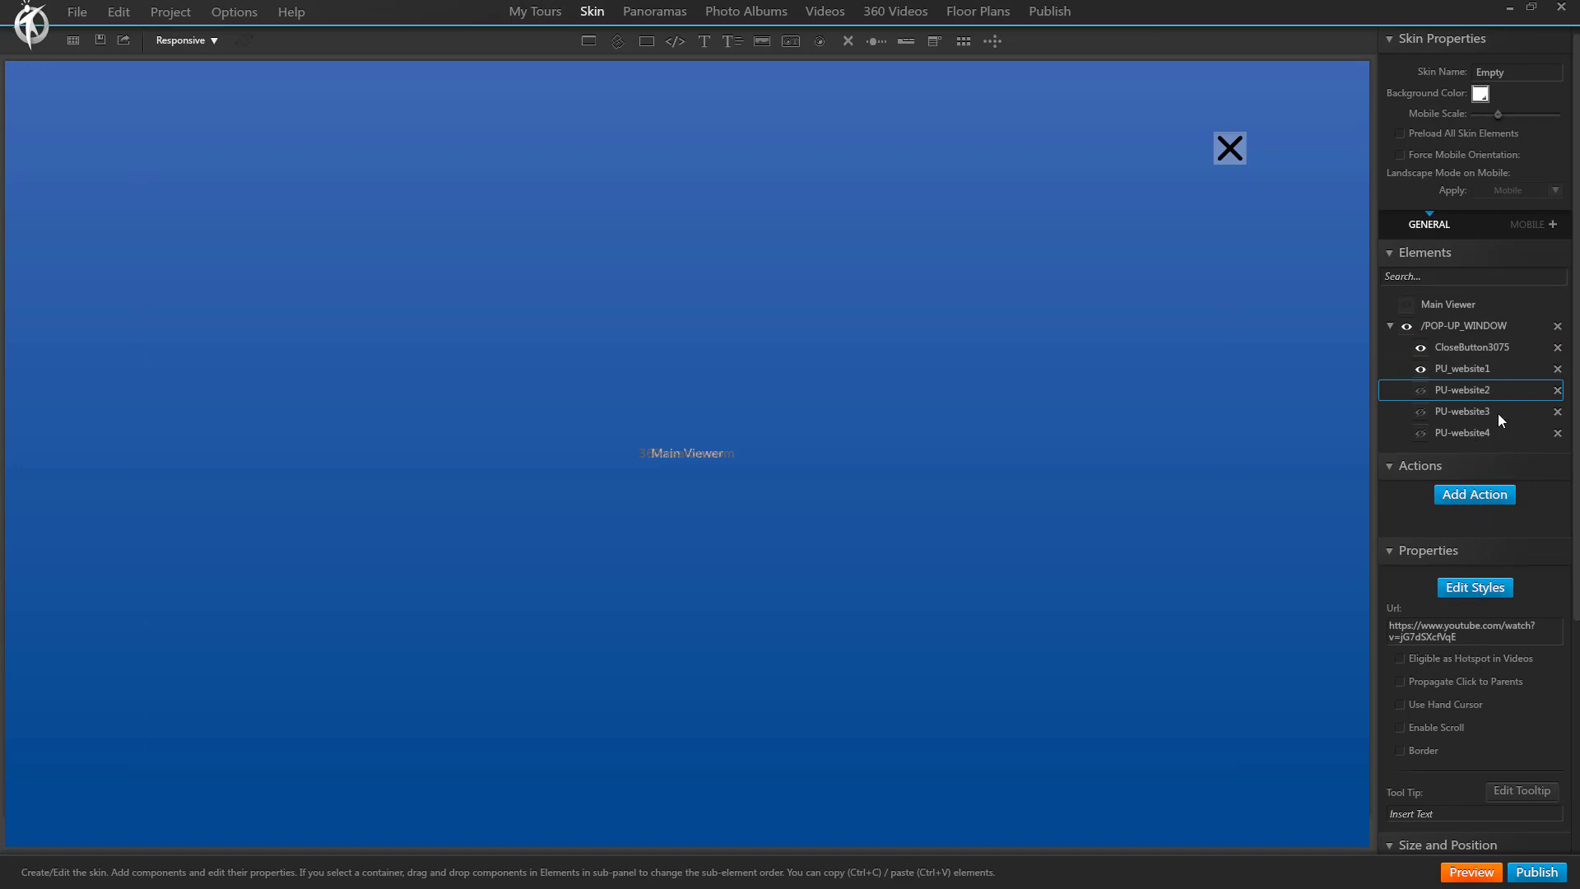
click(1473, 434)
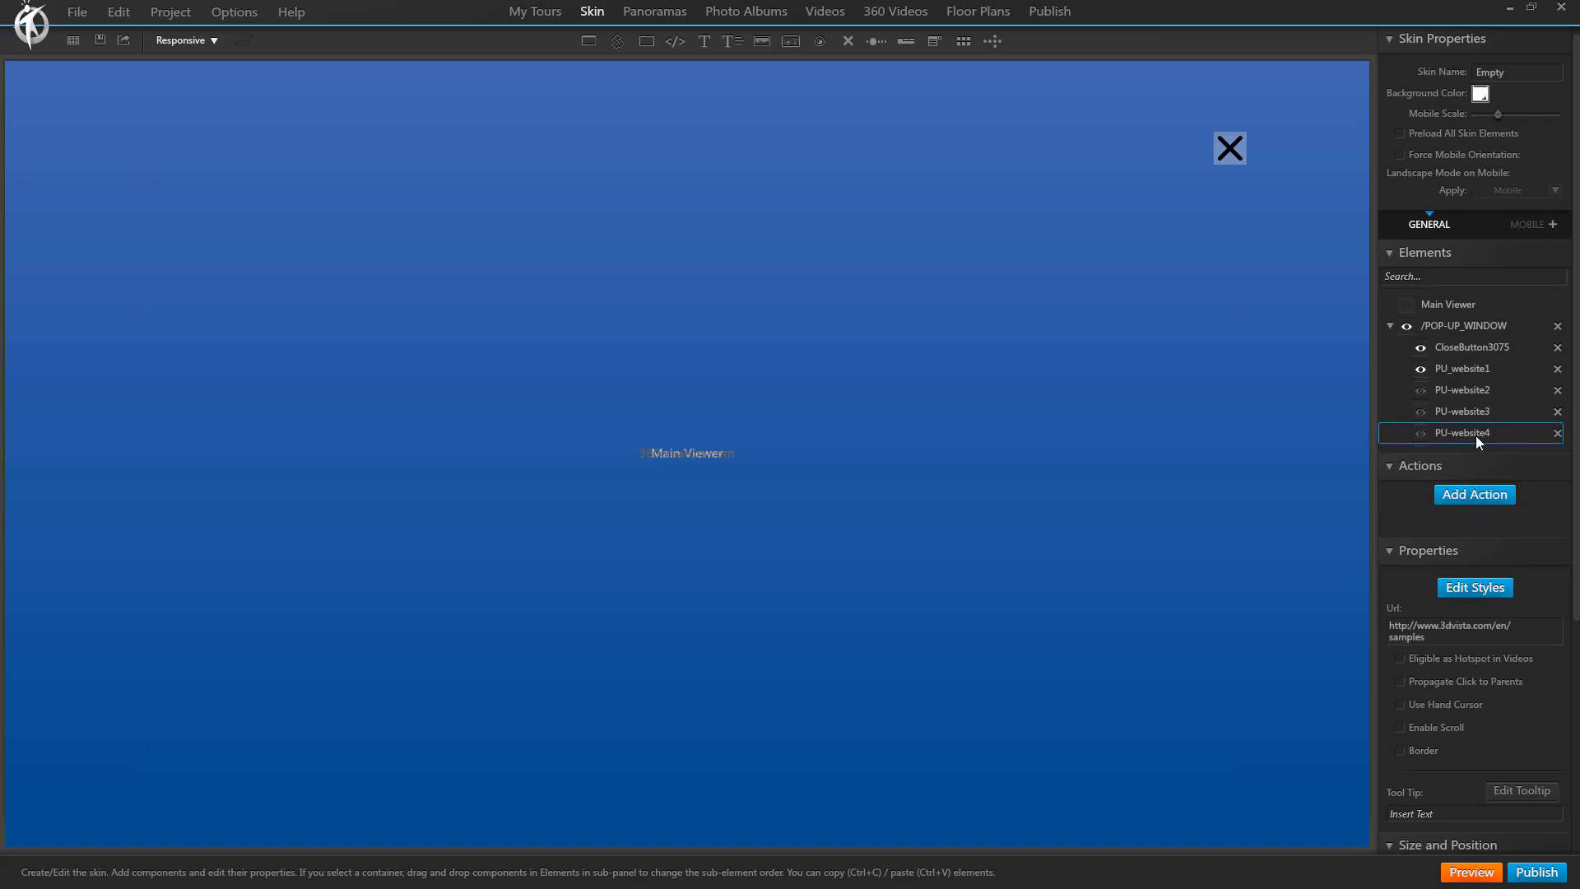
click(1461, 370)
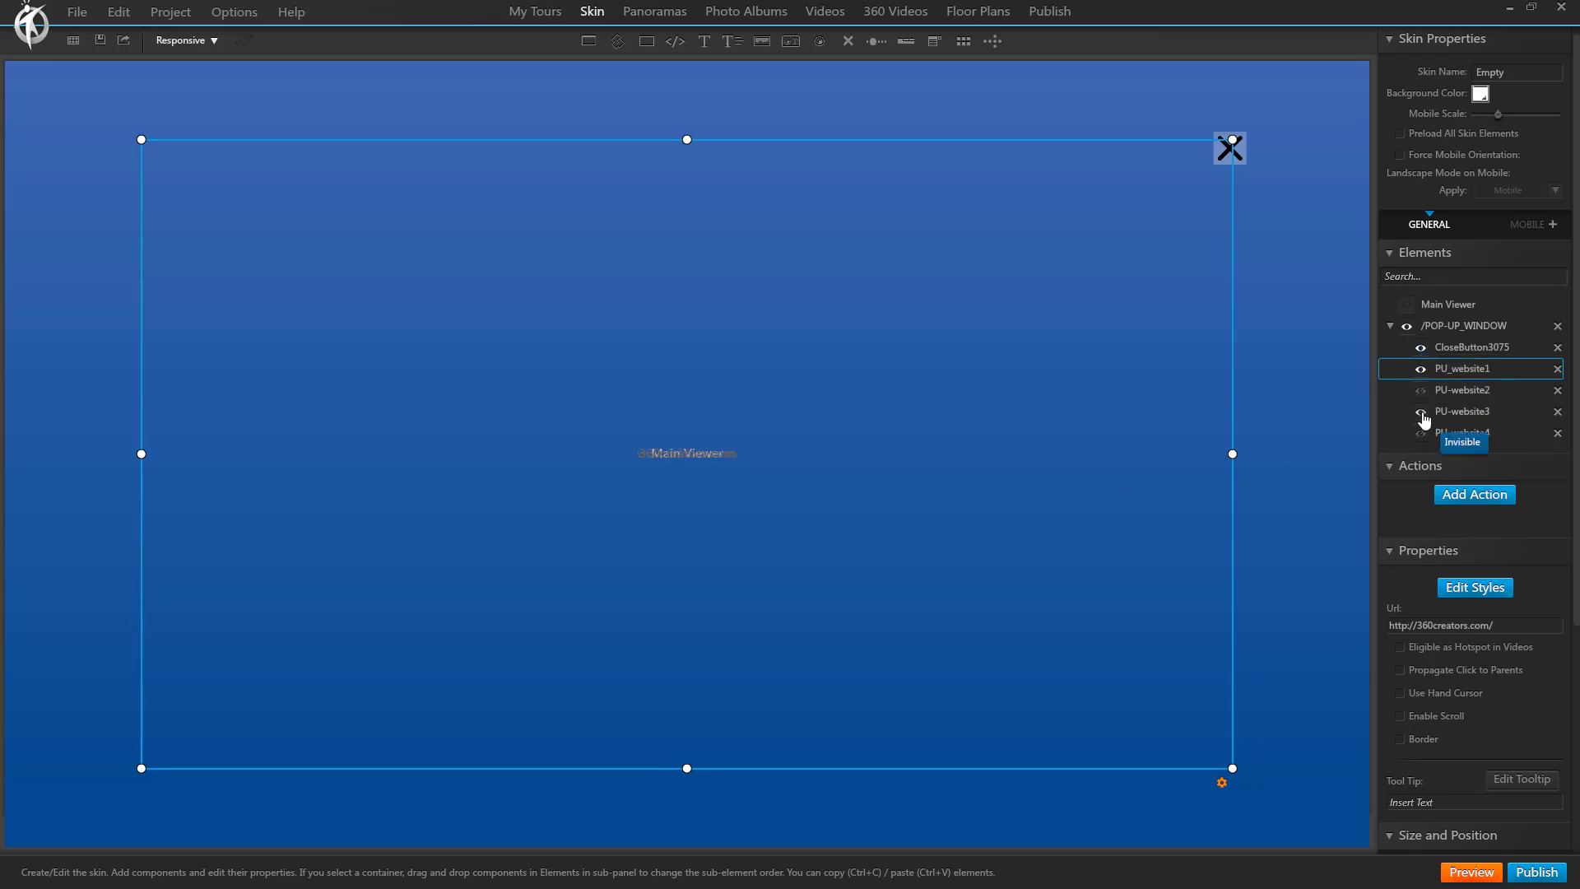
click(1421, 412)
Hide the PU-website3 and PU_website1 frames on the canvas.
click(1230, 148)
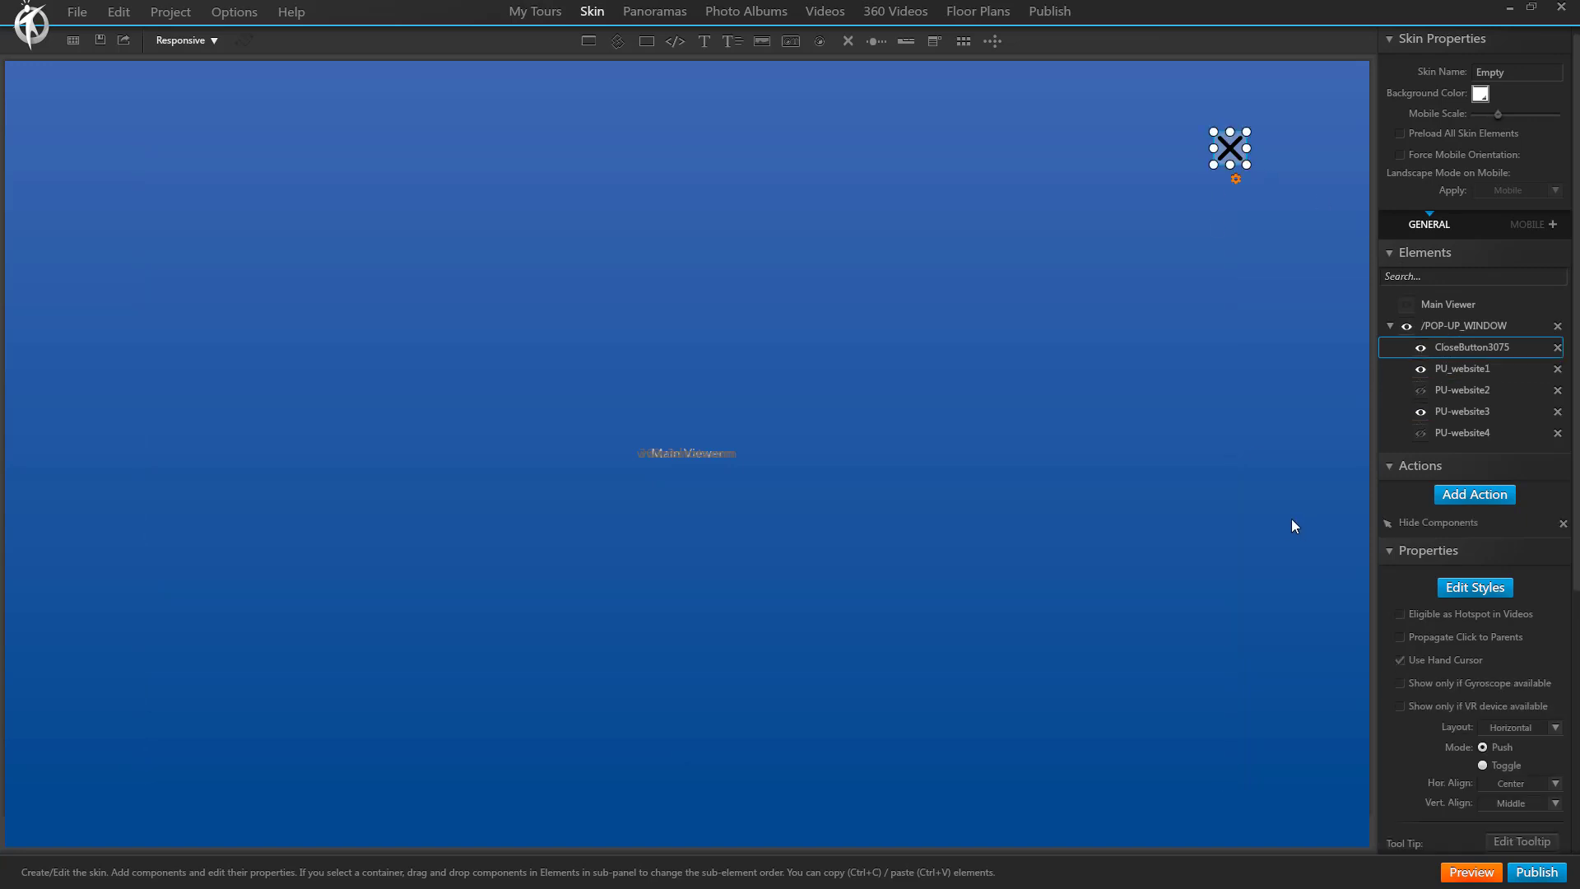
click(1420, 411)
click(1420, 368)
Point the close button's Hide Components action at PU-website1–4, then preview the tour.
click(1229, 149)
double_click(1449, 523)
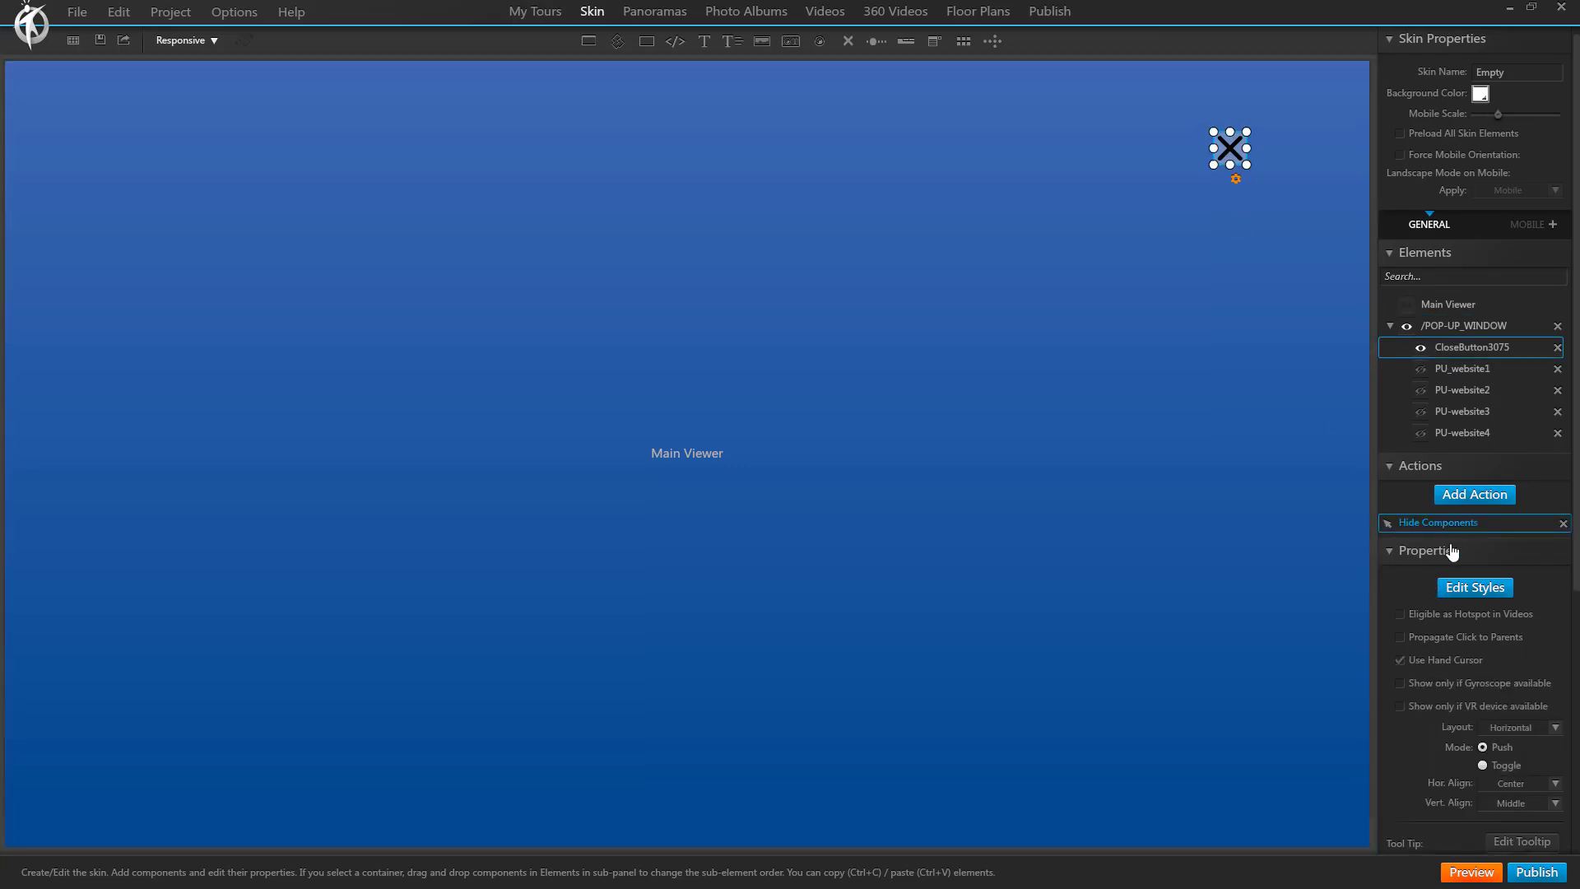
click(755, 247)
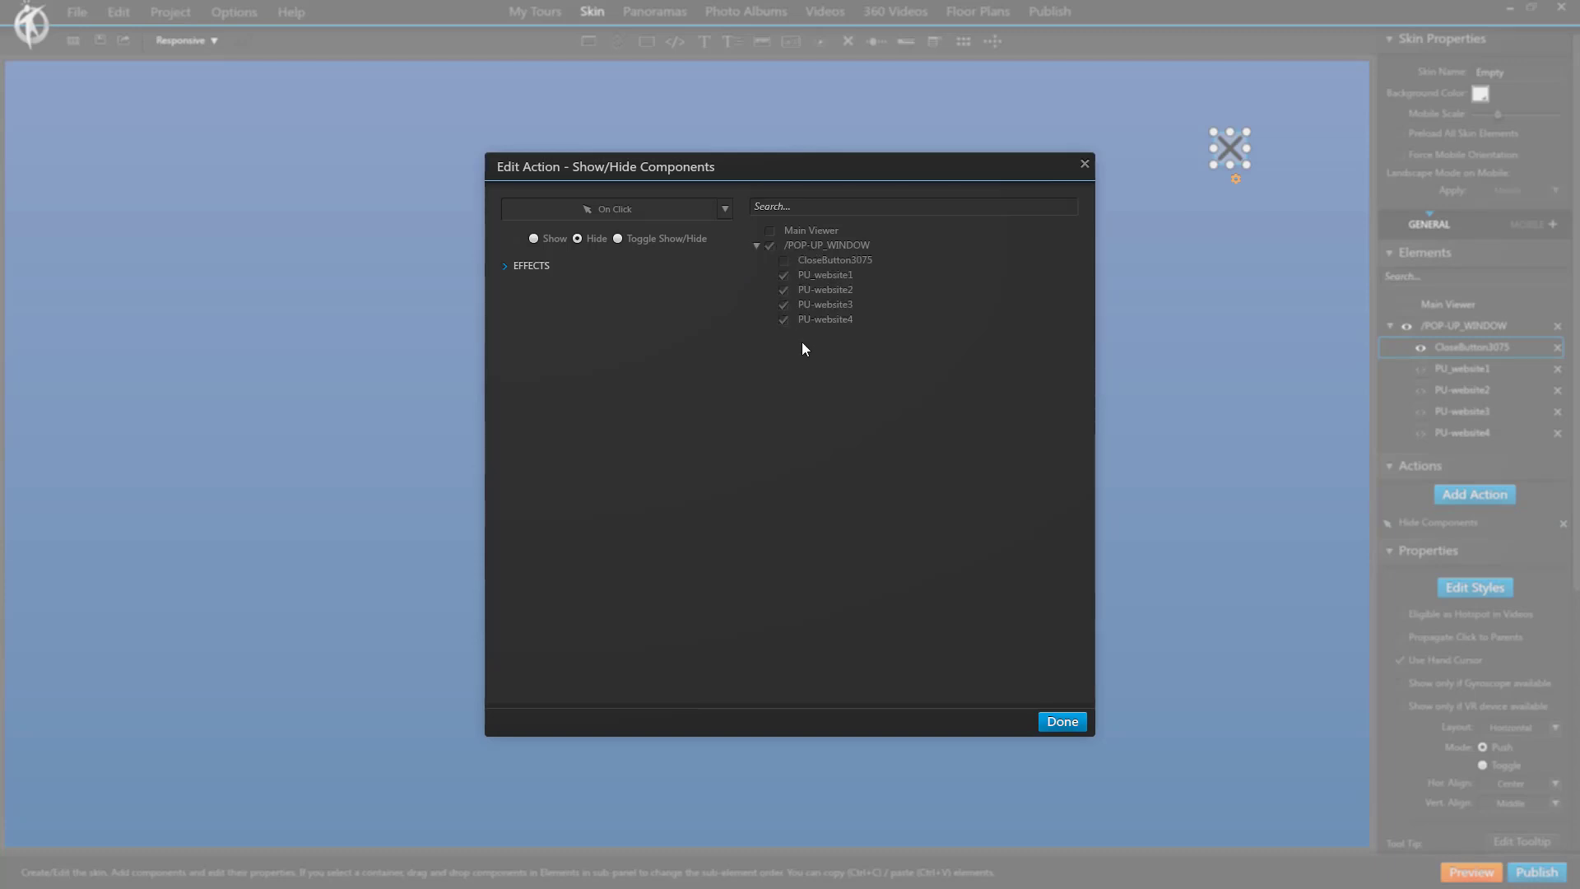
click(1044, 722)
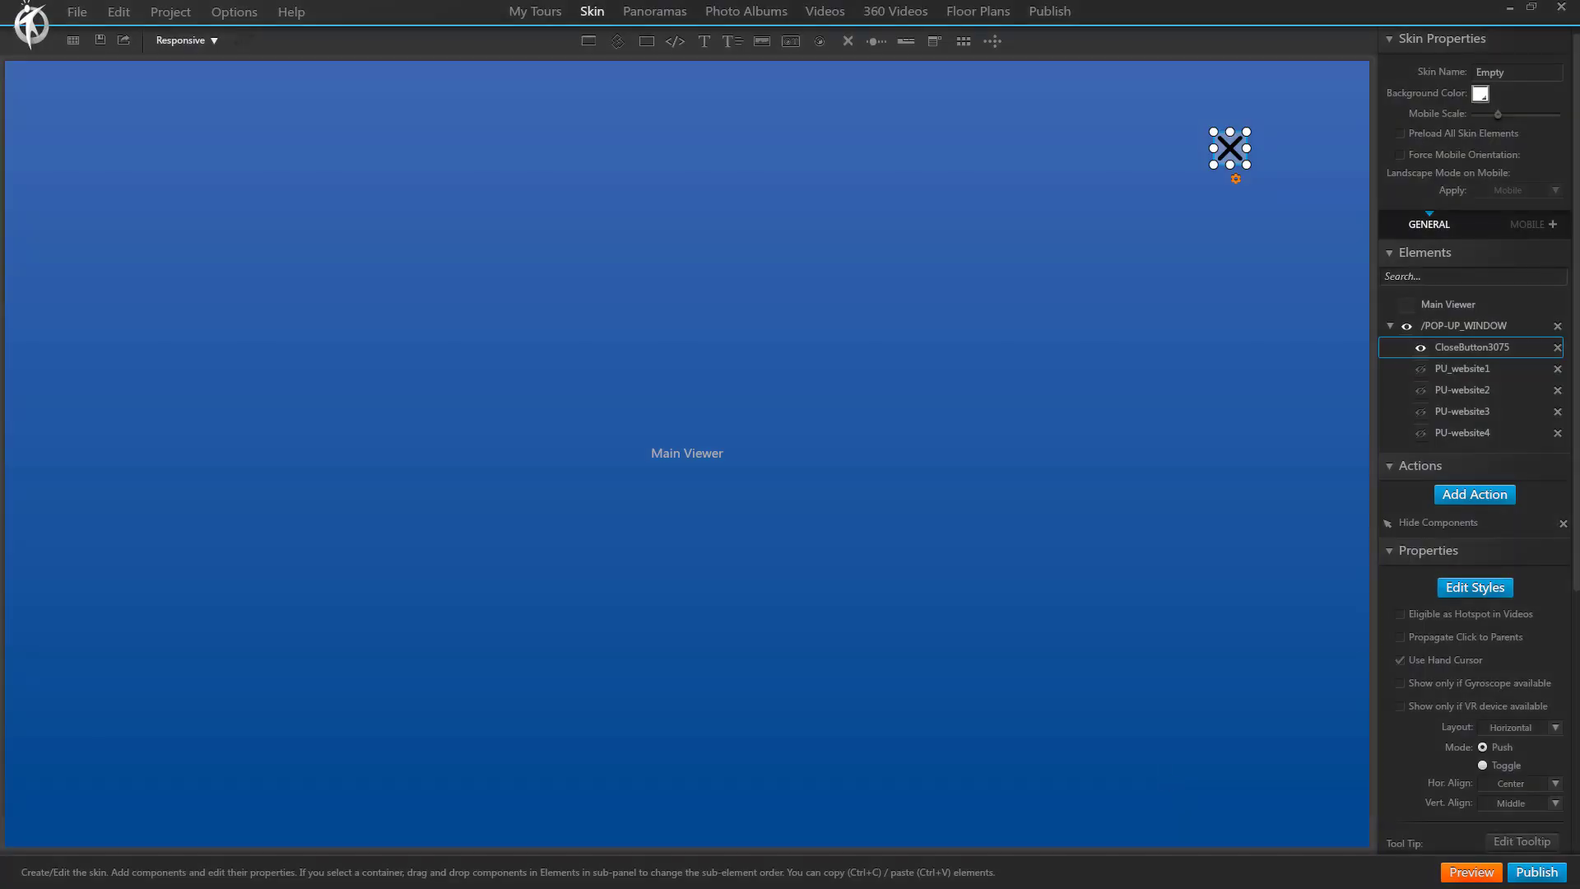
click(1471, 872)
On VG_1, copy the wall hotspot into three more hotspots along the gallery wall.
click(986, 251)
click(655, 11)
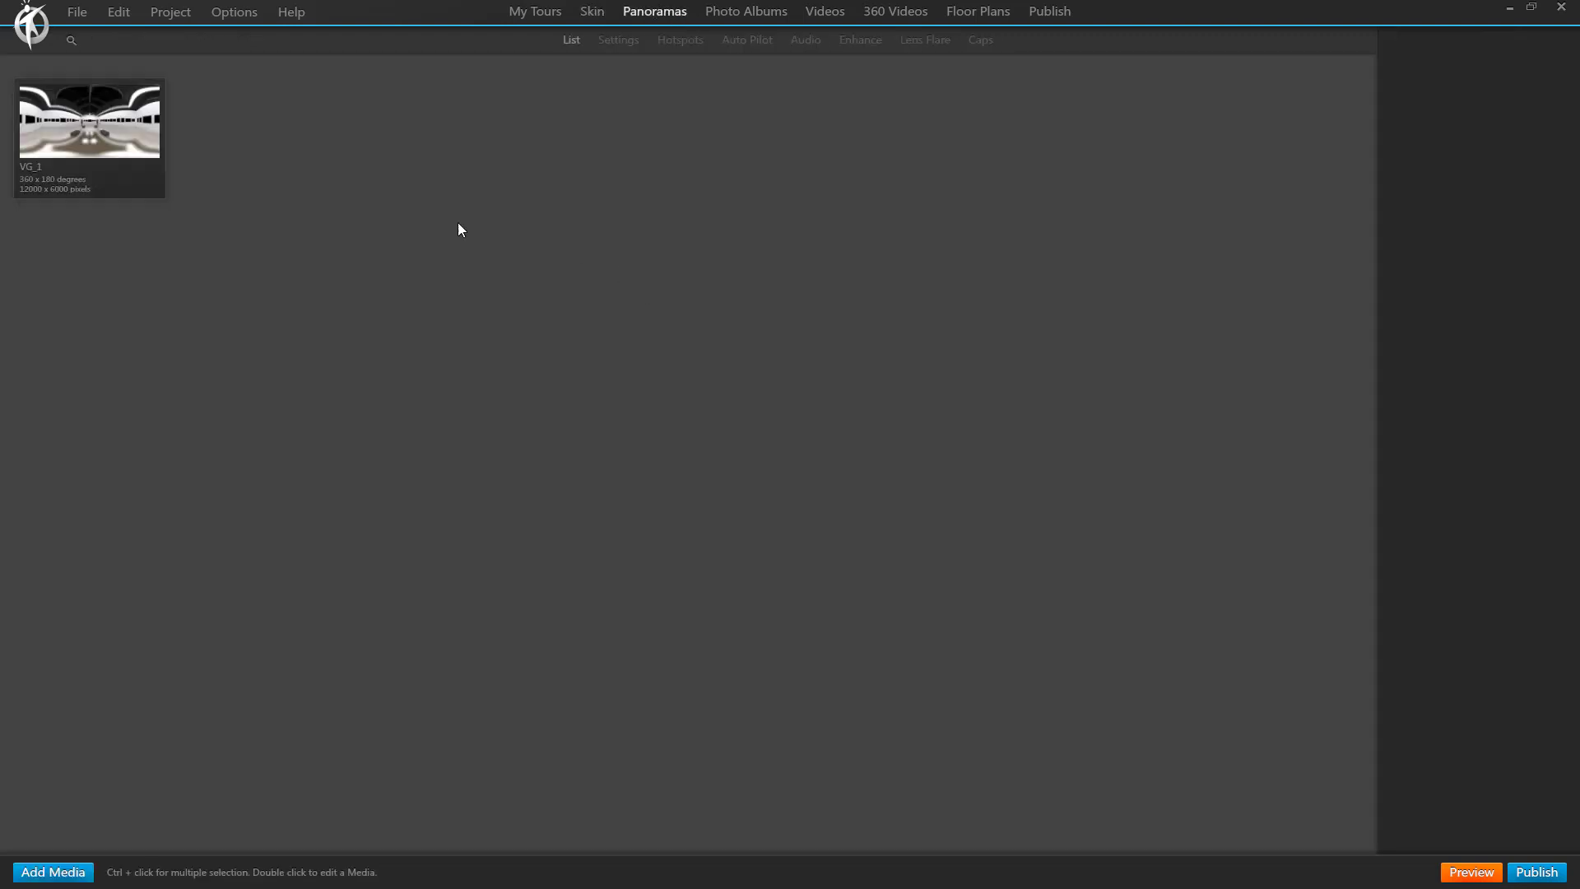
double_click(163, 150)
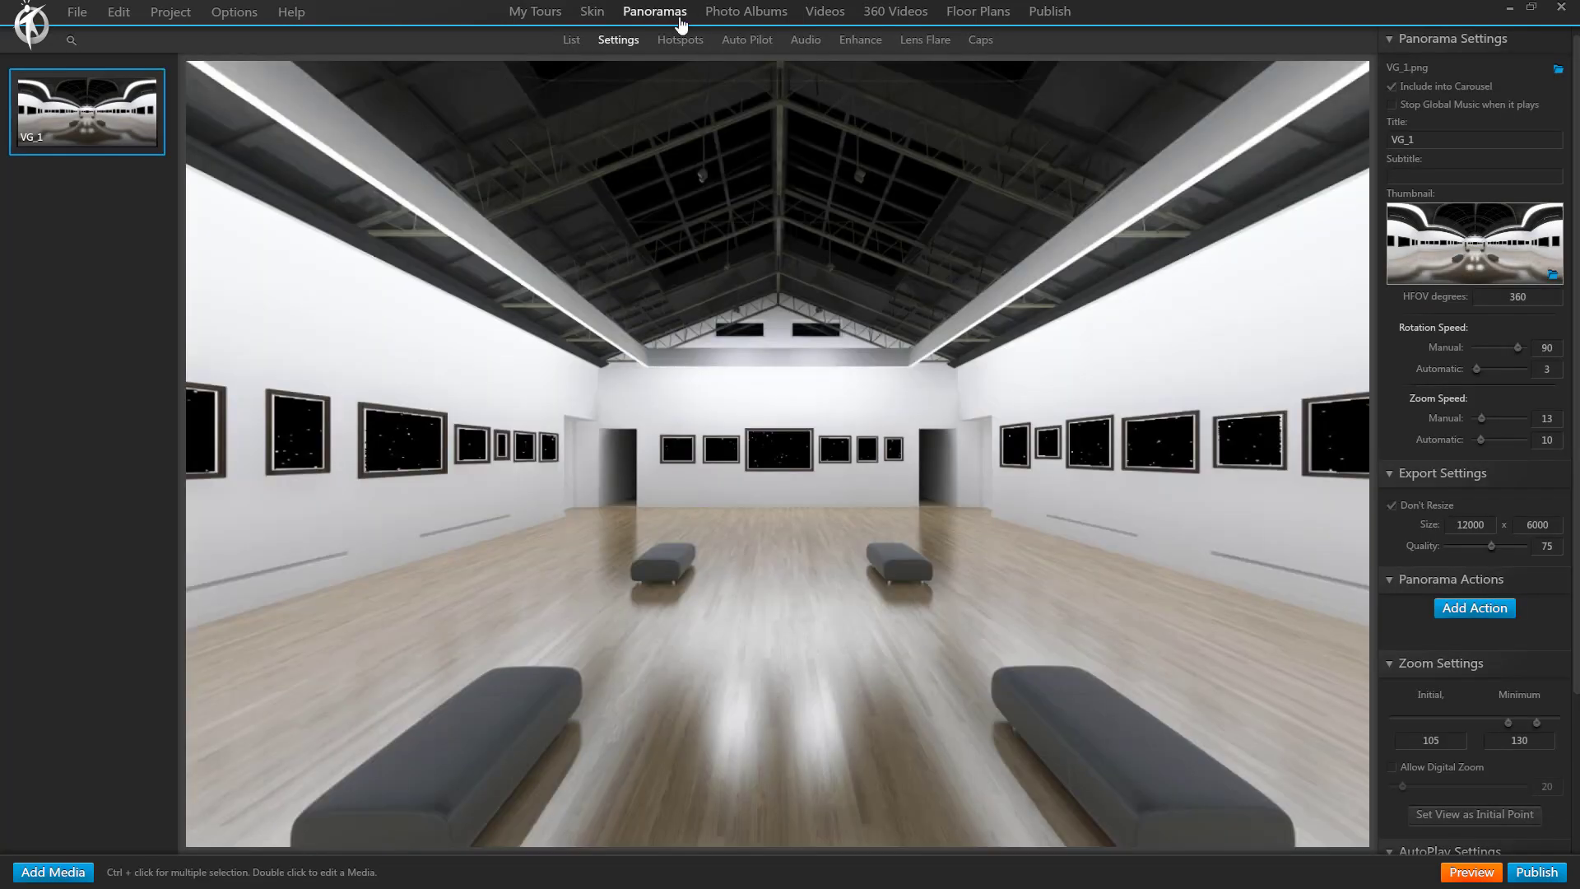
click(680, 40)
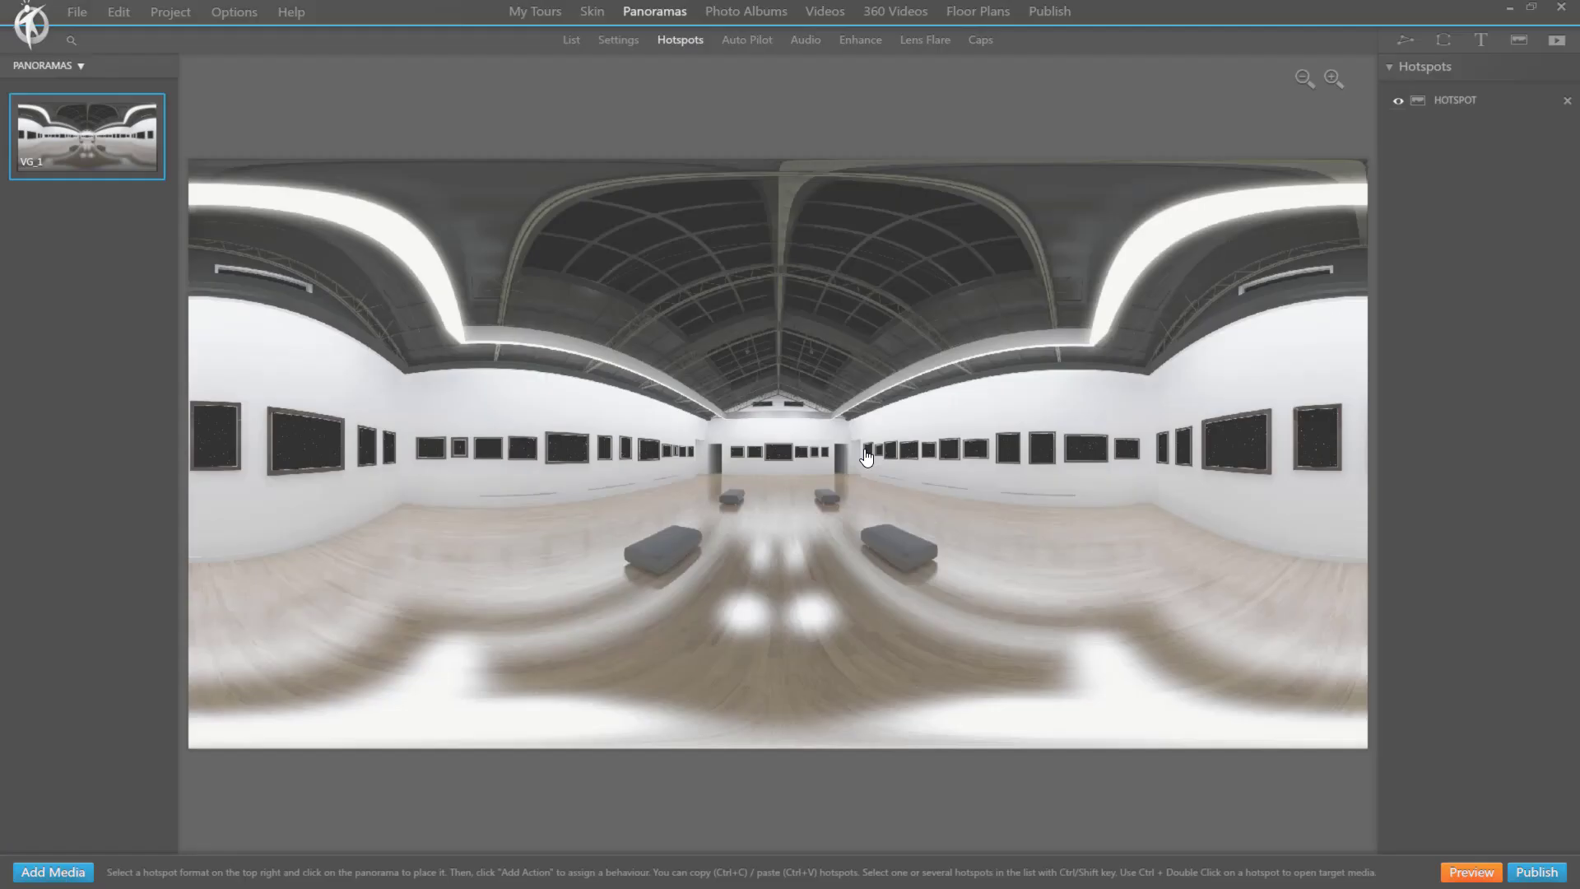
click(1033, 432)
key(ctrl+c)
key(ctrl+v)
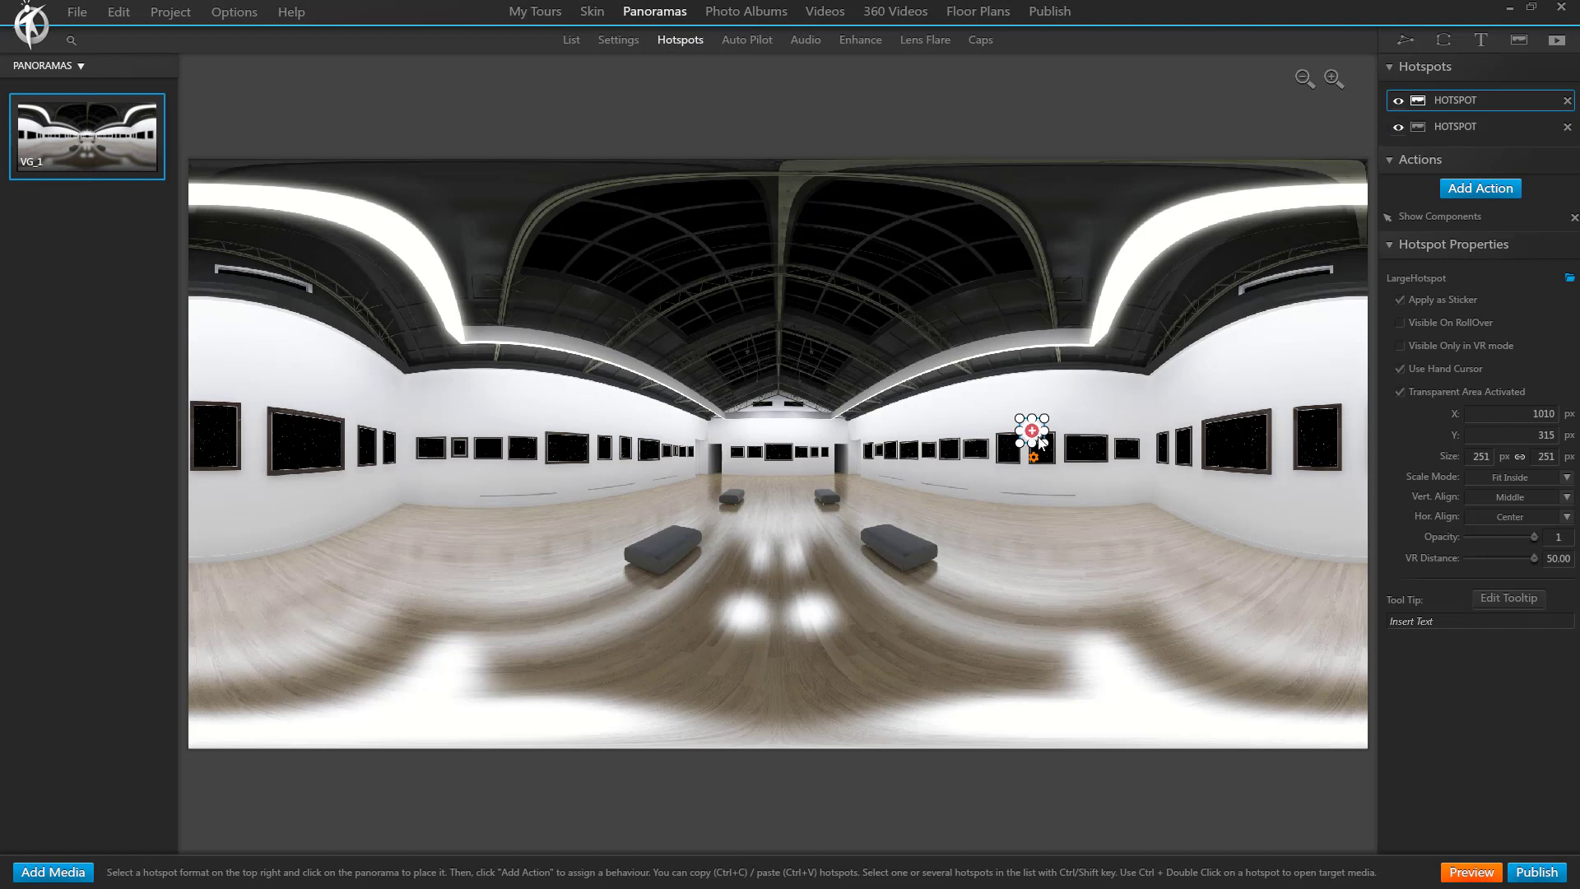
drag(1058, 458, 1090, 480)
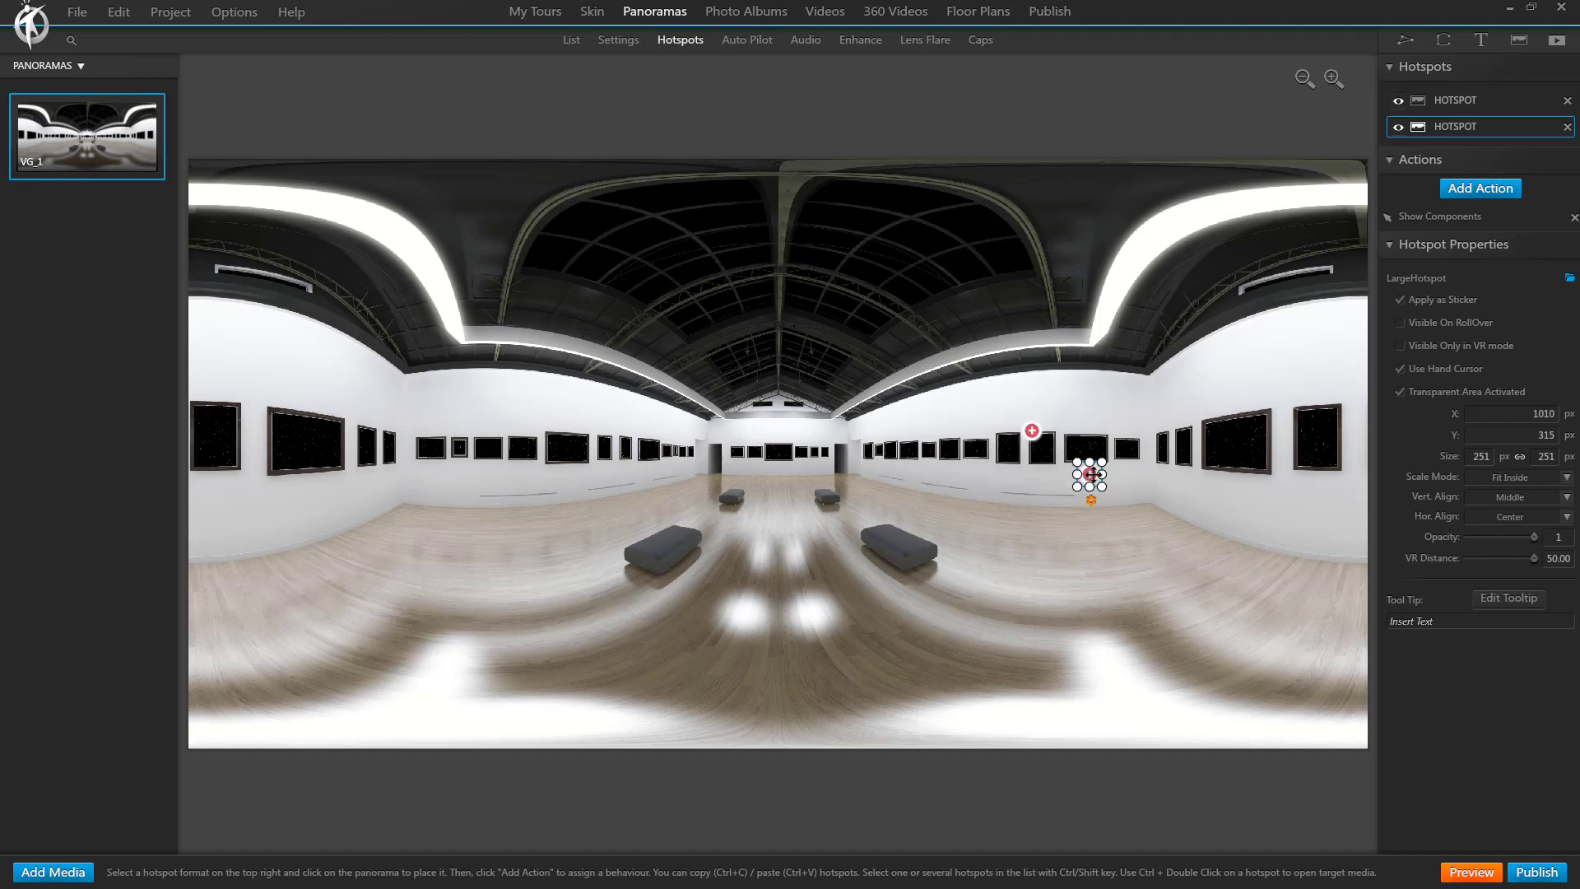
key(ctrl+v)
key(ctrl+v)
Set the Show Components actions of HOTSPOT2, HOTSPOT3 and HOTSPOT4 to their website frames.
click(1107, 439)
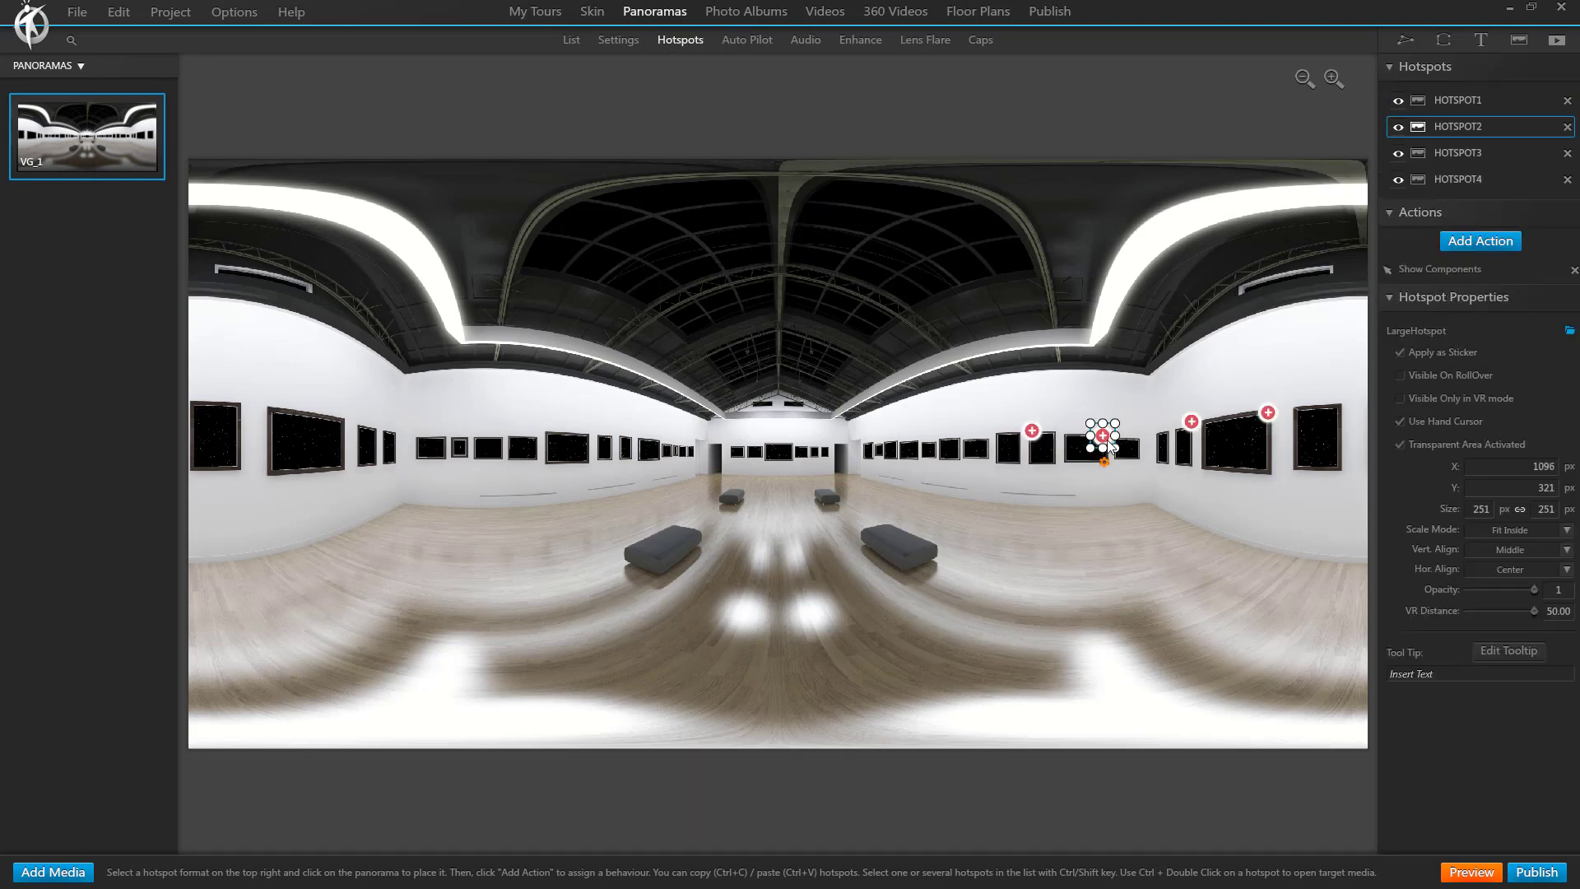
double_click(1439, 270)
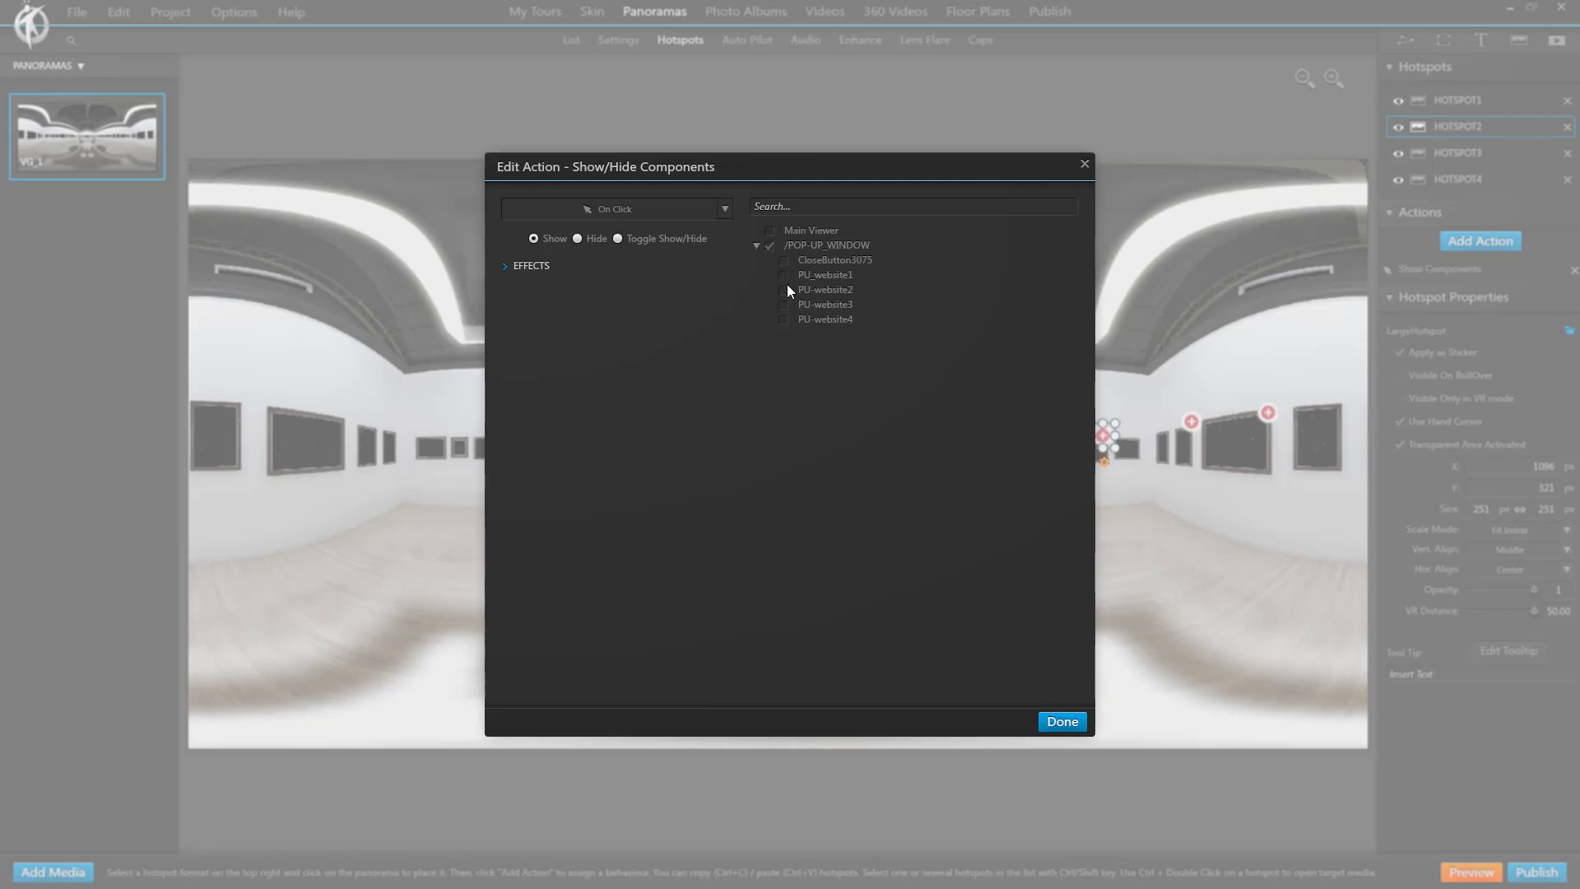
click(1061, 721)
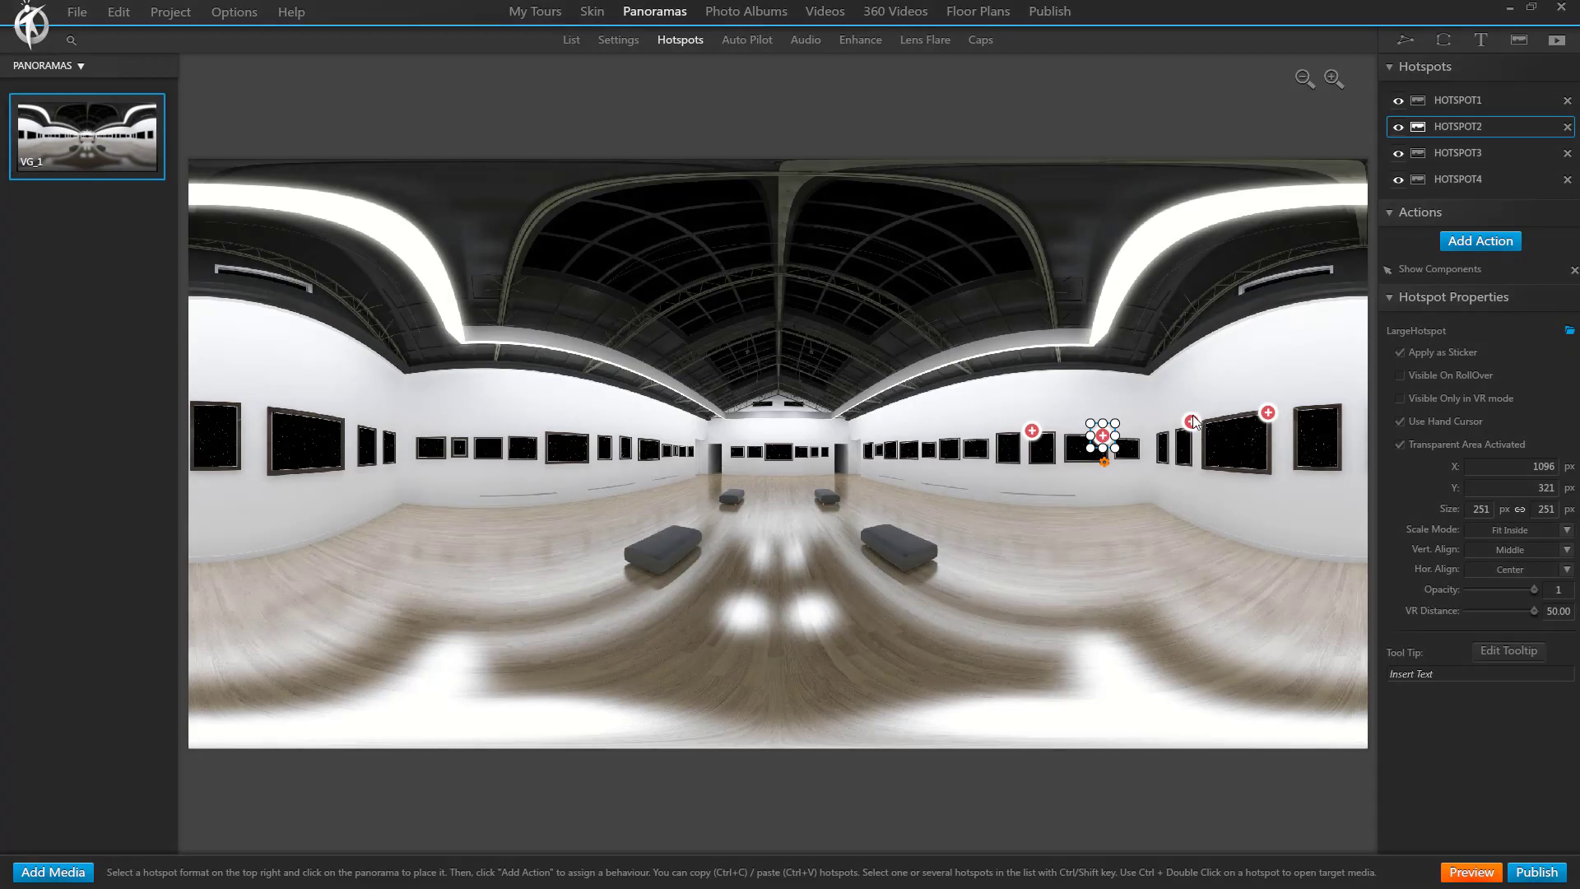
click(1192, 421)
double_click(1439, 272)
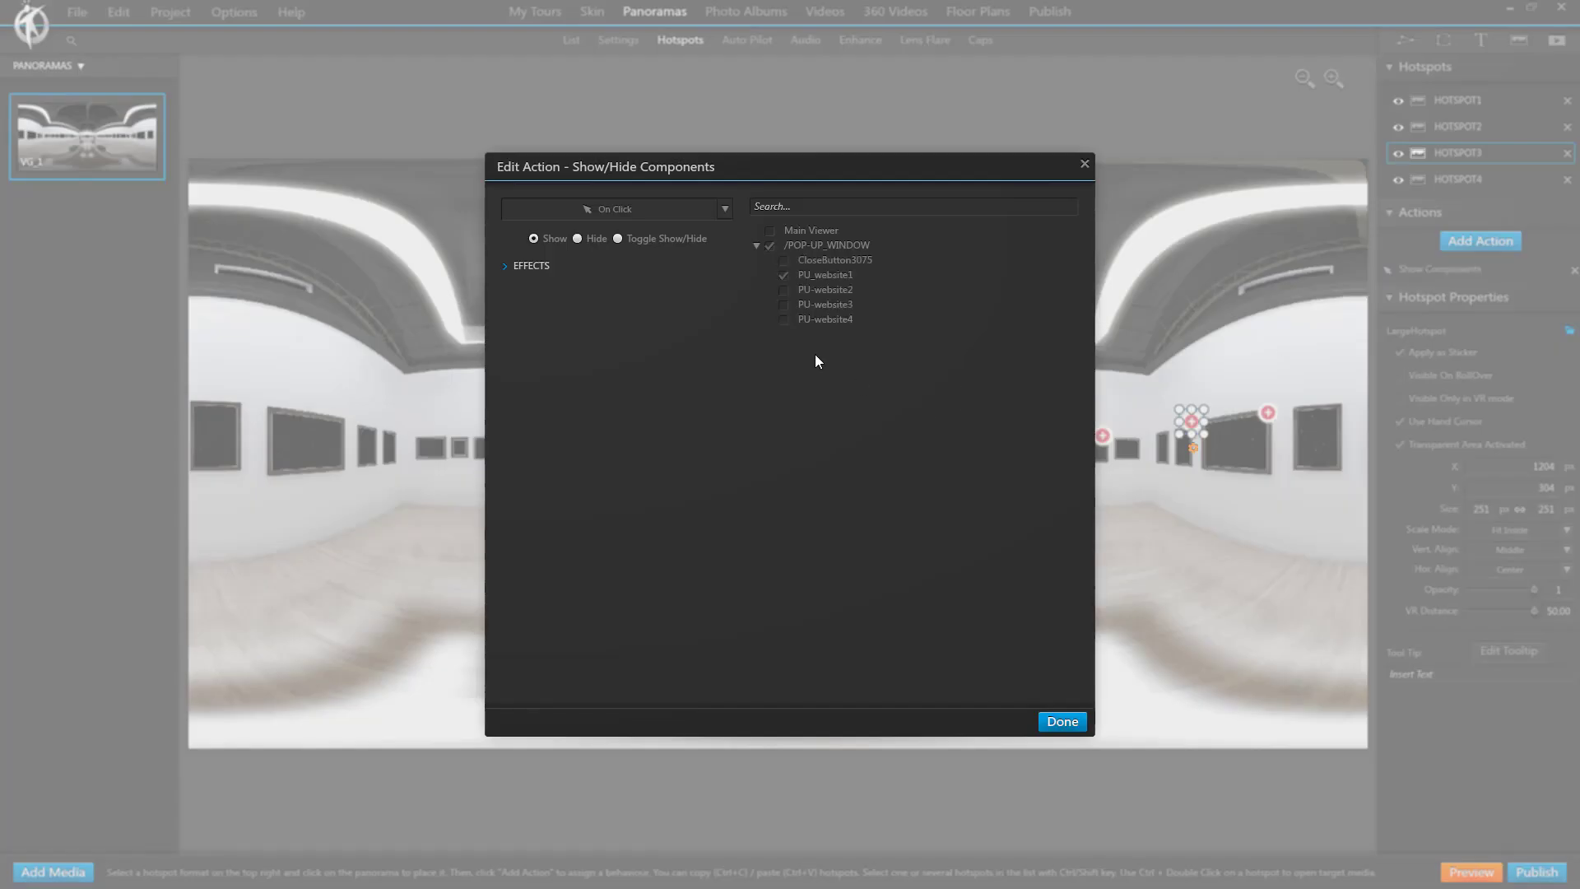
click(1061, 721)
click(1478, 181)
double_click(1450, 262)
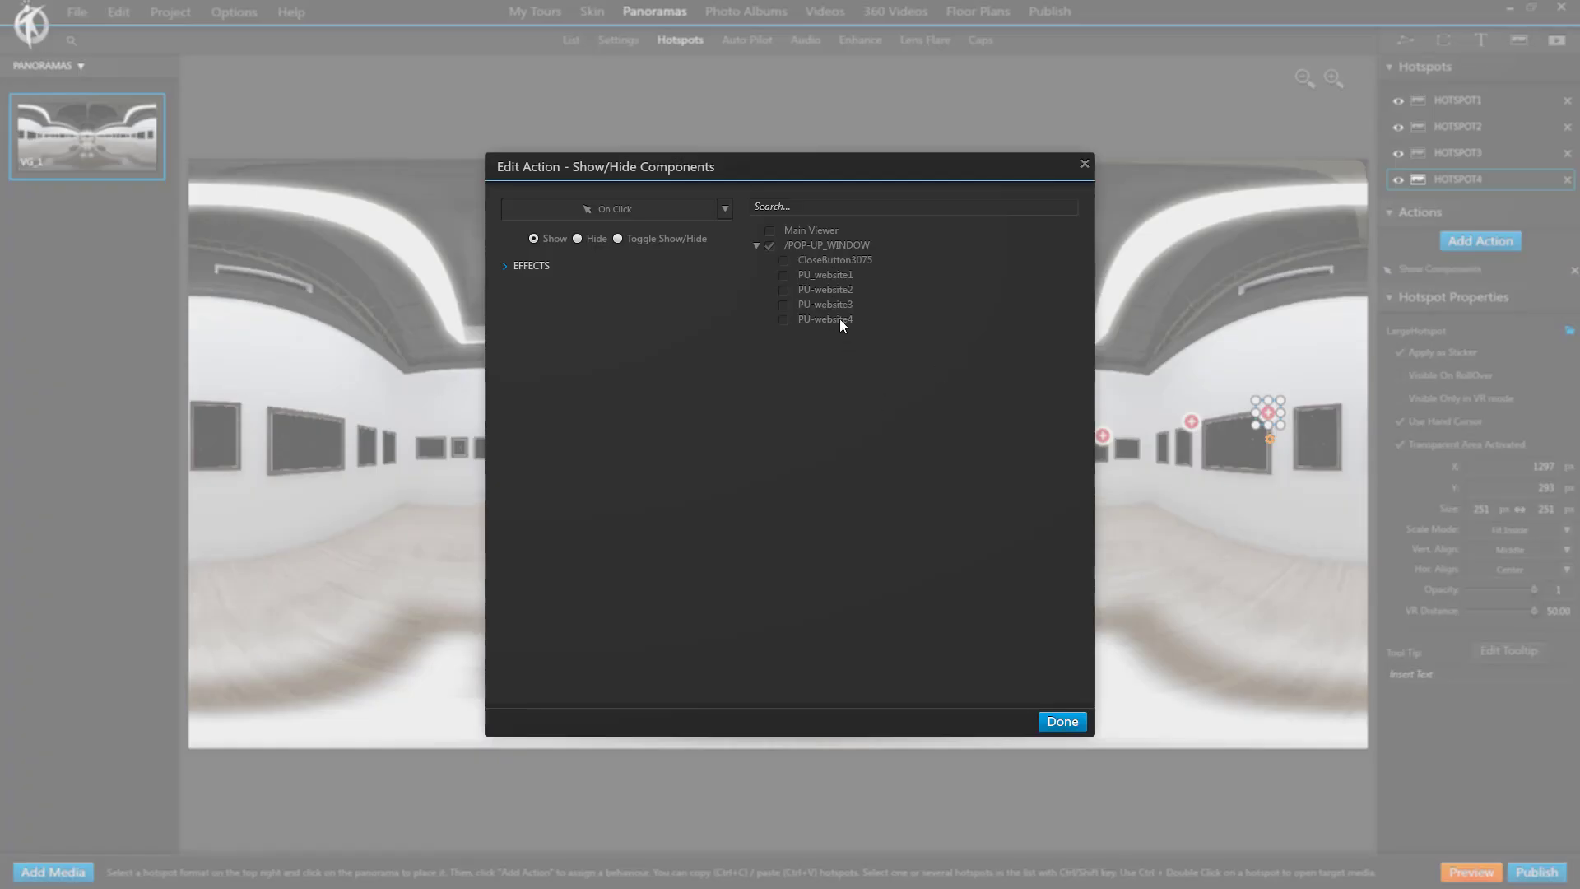
click(1062, 721)
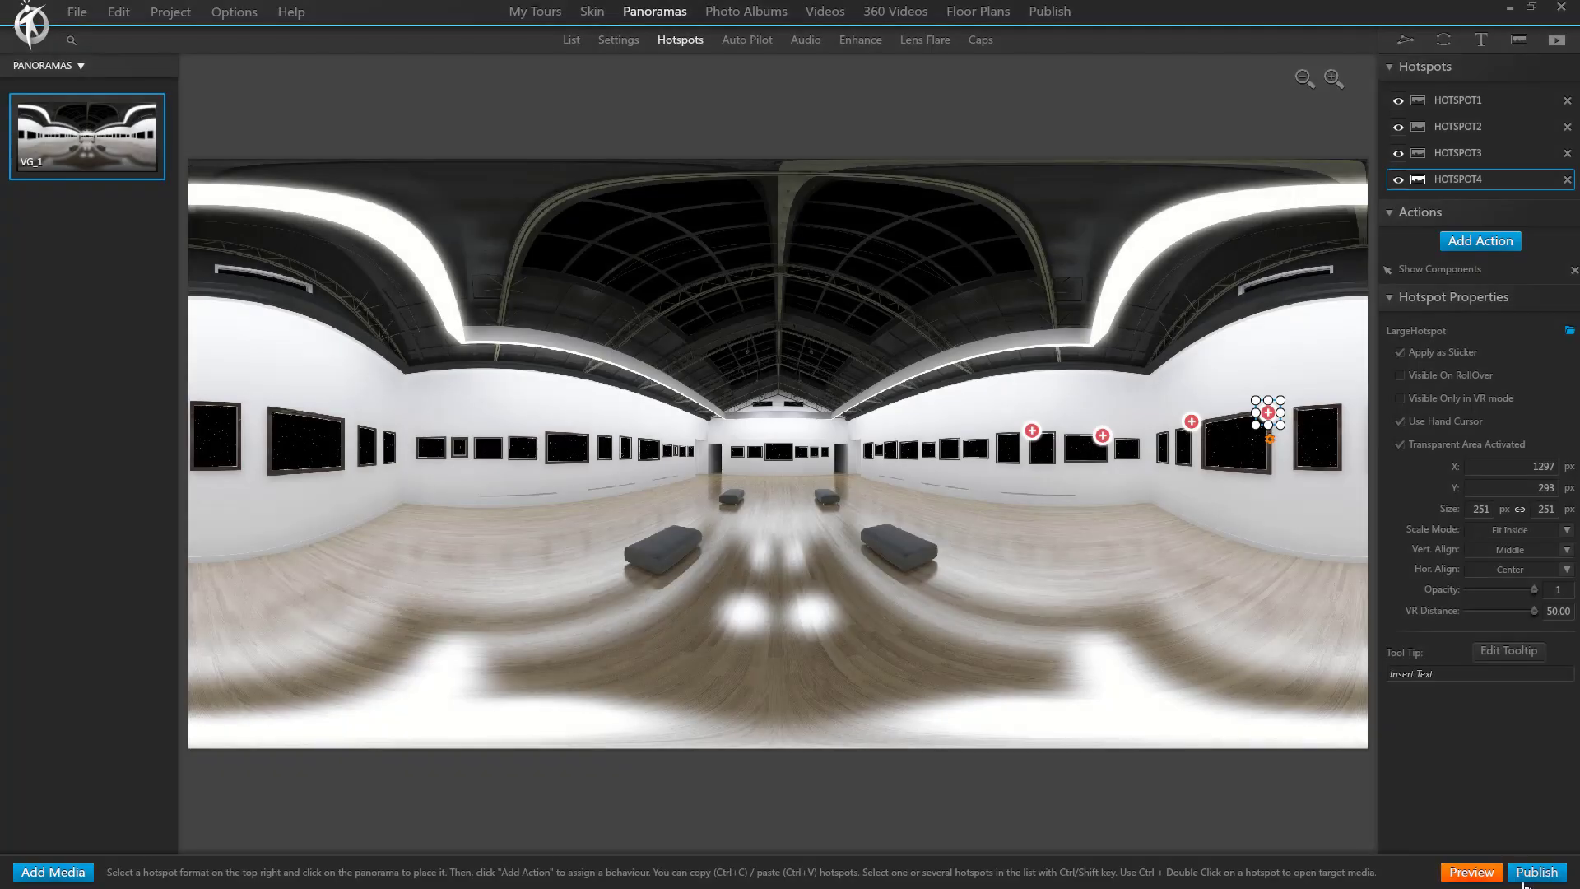
Publish a preview and test a plus hotspot's website pop-up in Chrome.
click(1473, 873)
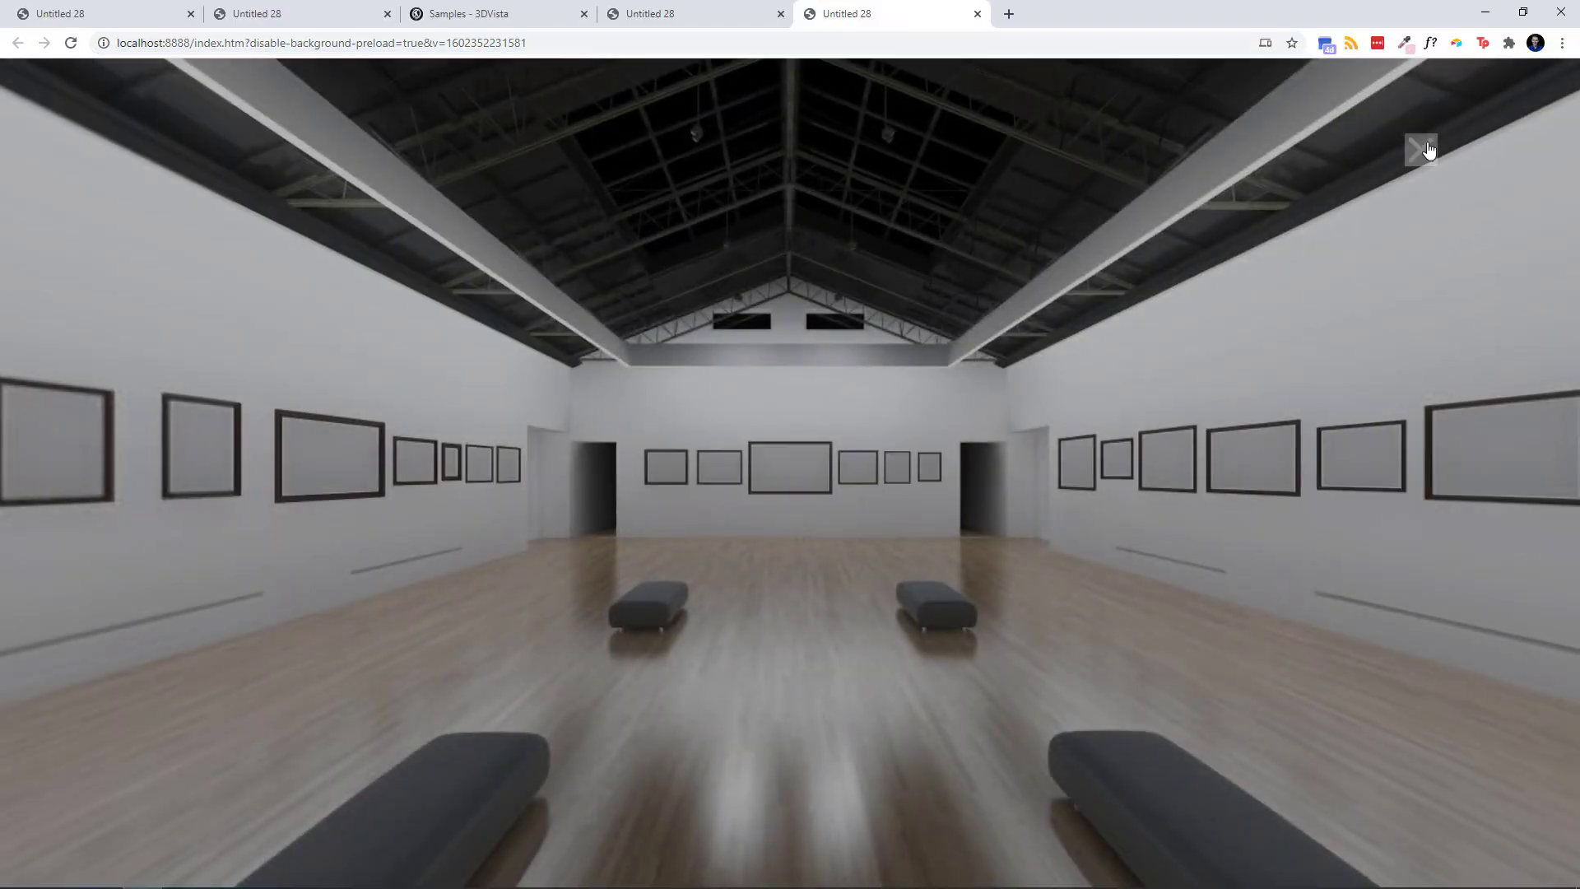
click(1420, 150)
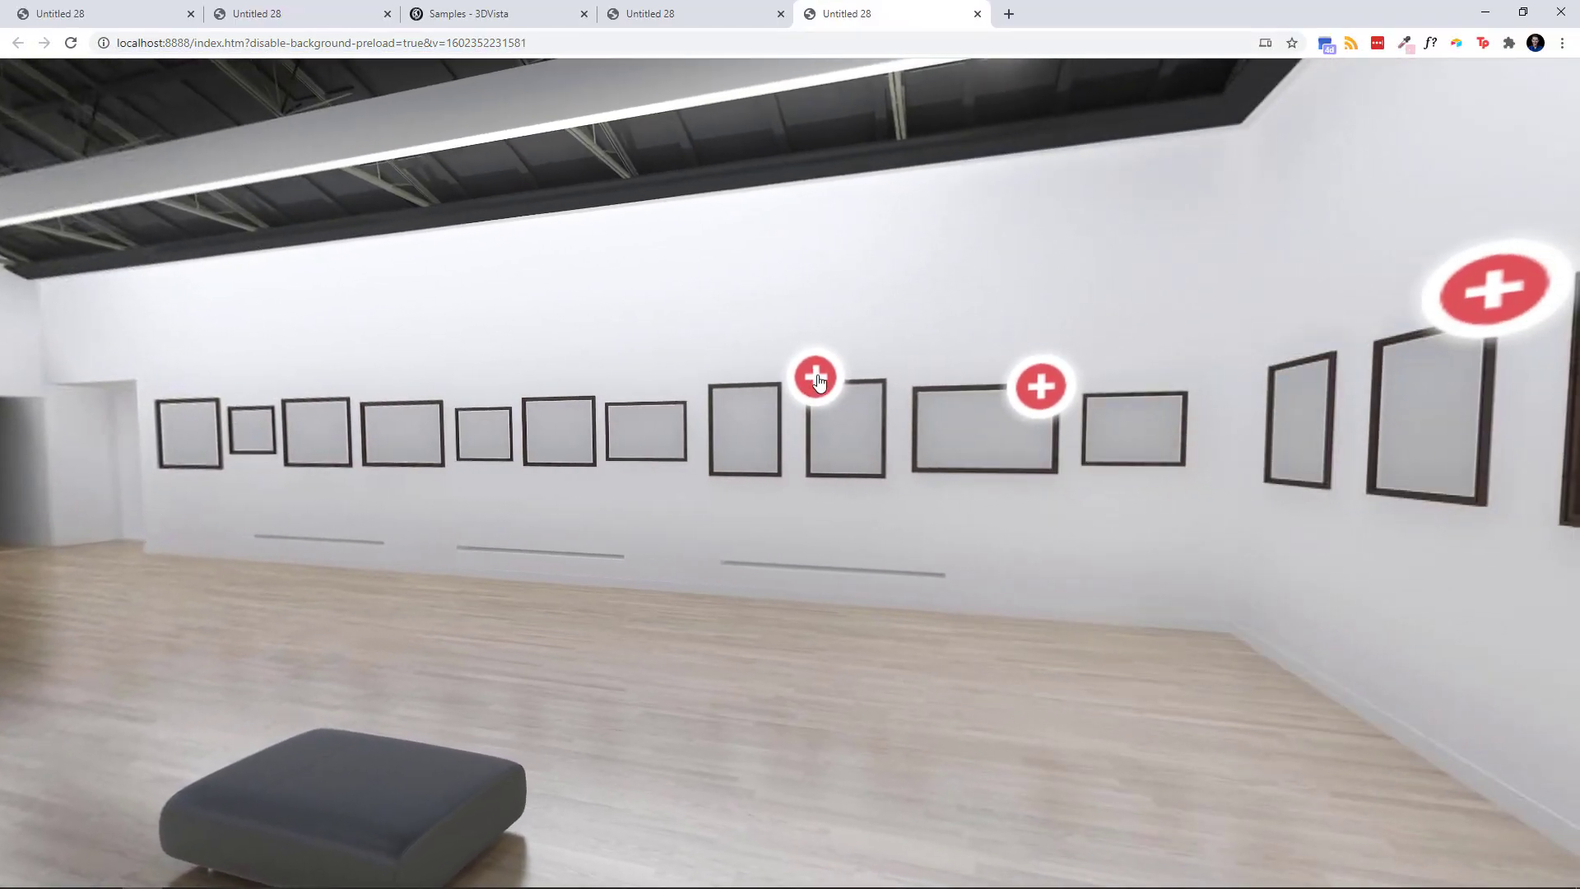
click(819, 380)
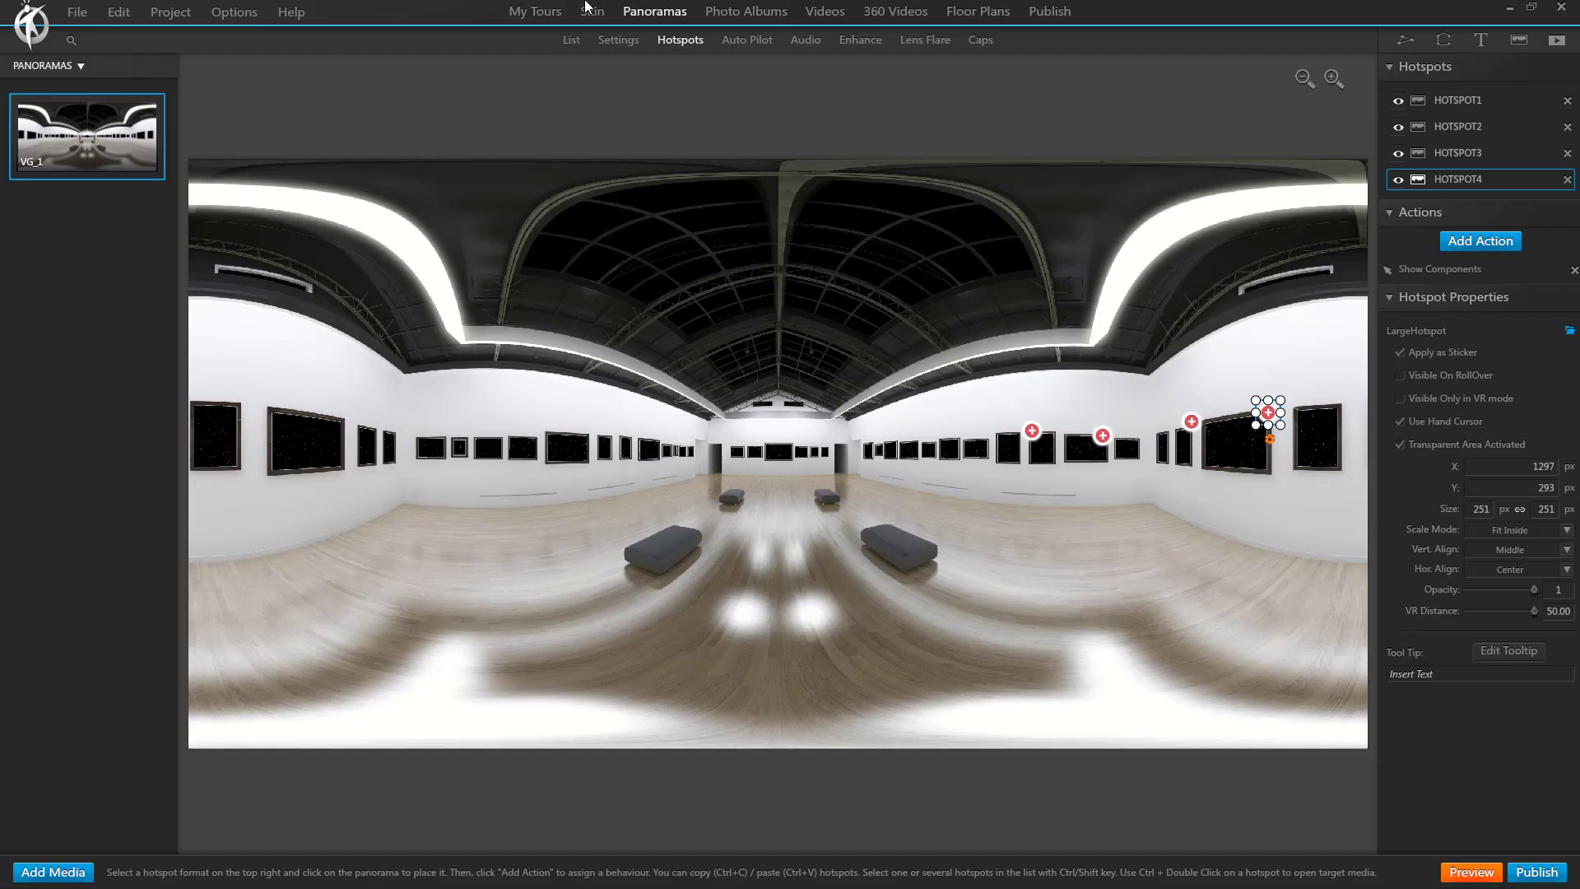
click(591, 11)
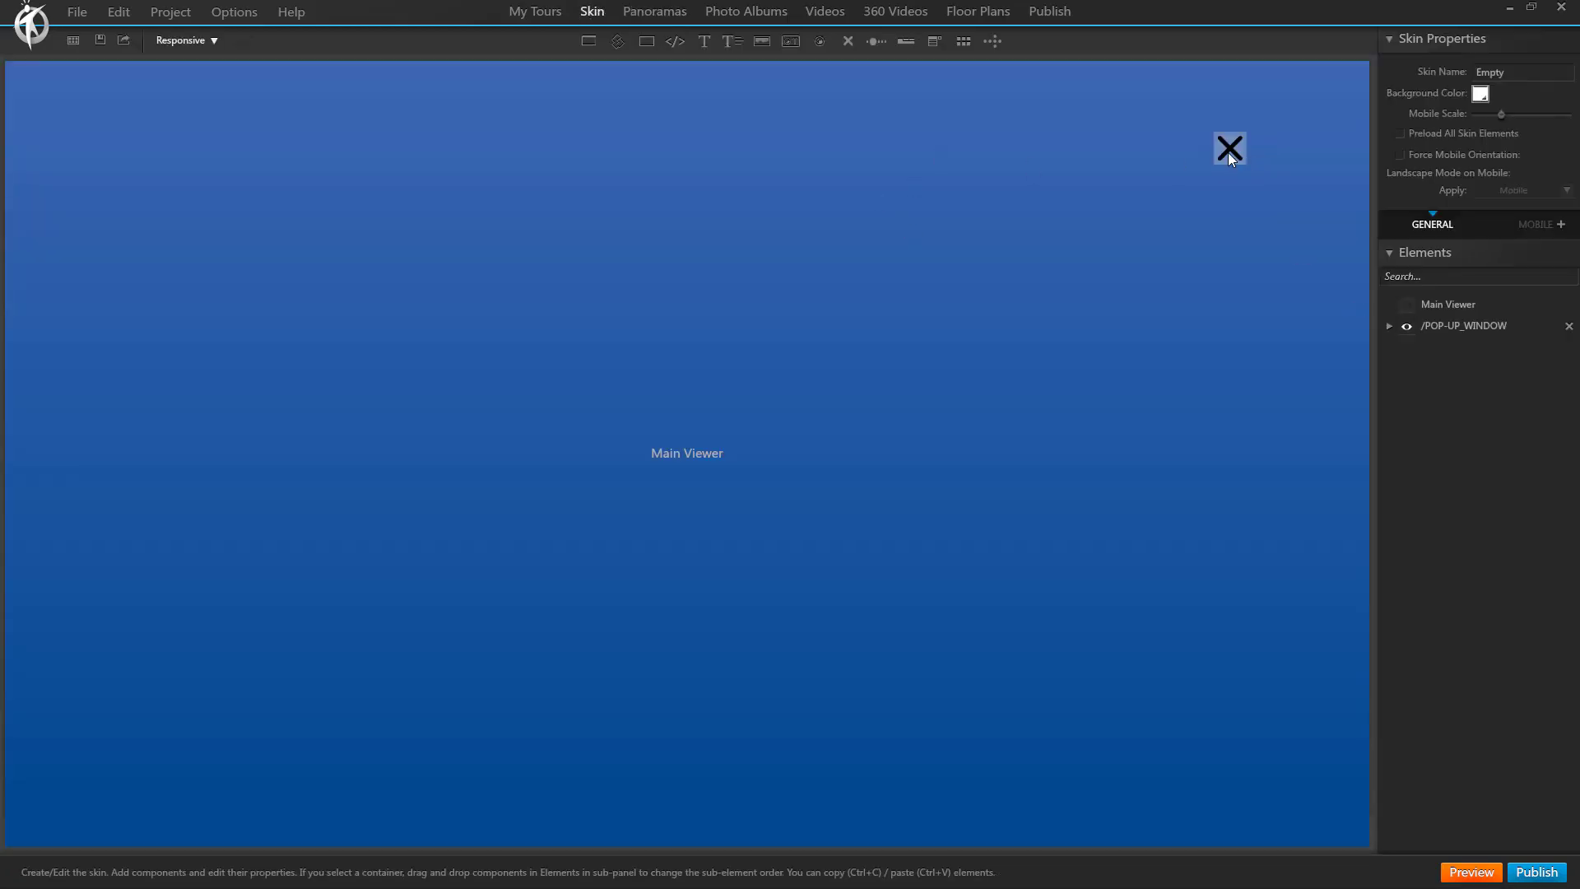
Move CloseButton3075 below PU-website4 inside /POP-UP_WINDOW in the skin.
click(1228, 152)
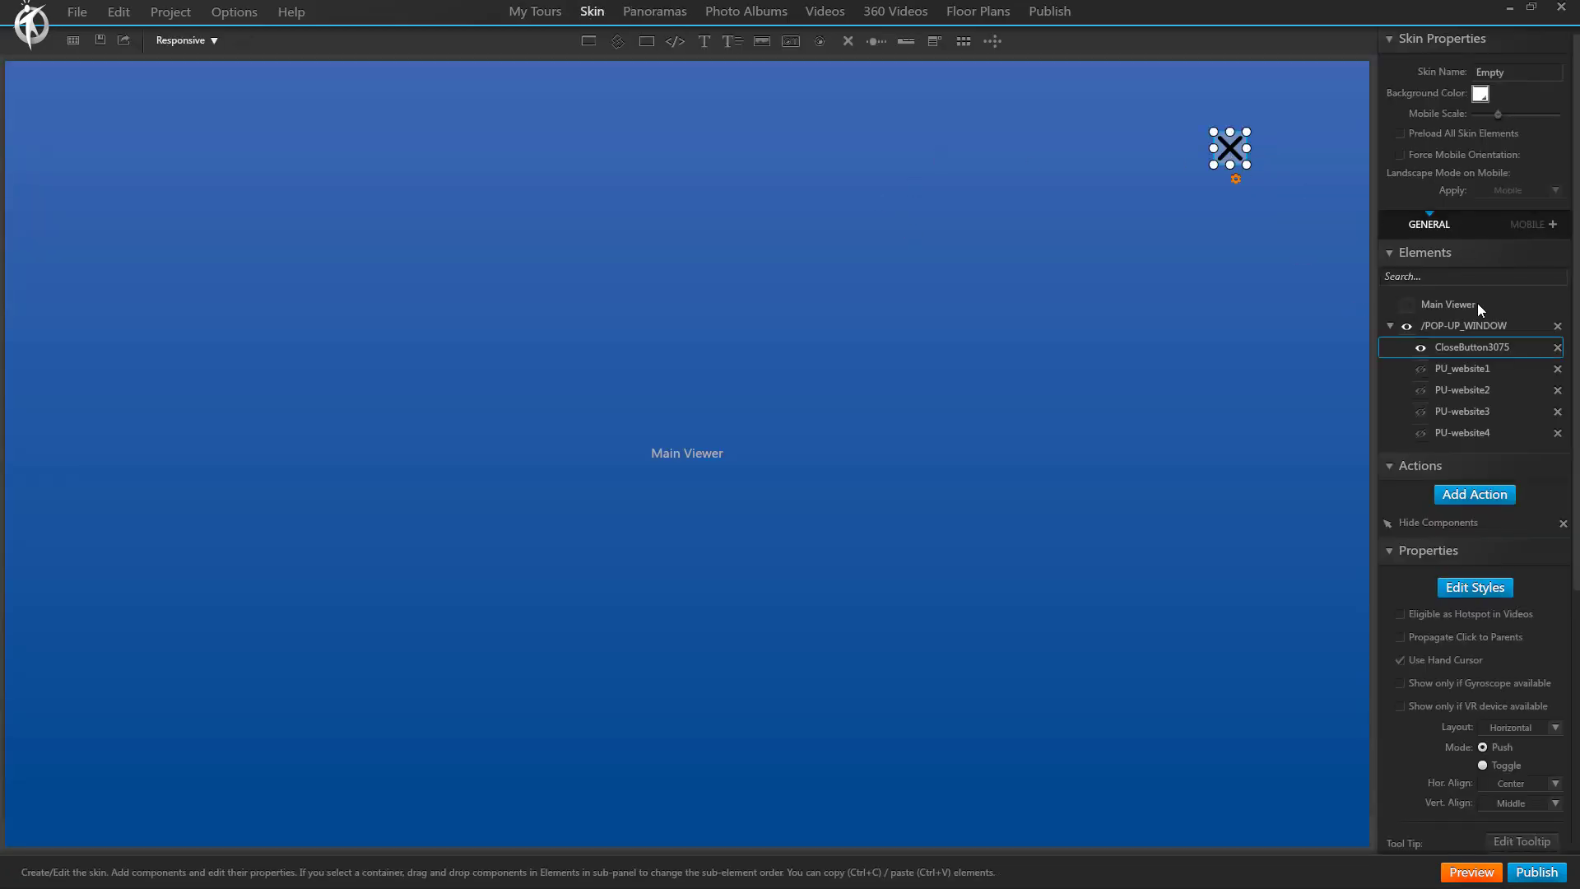
drag(1473, 354, 1468, 437)
click(1450, 367)
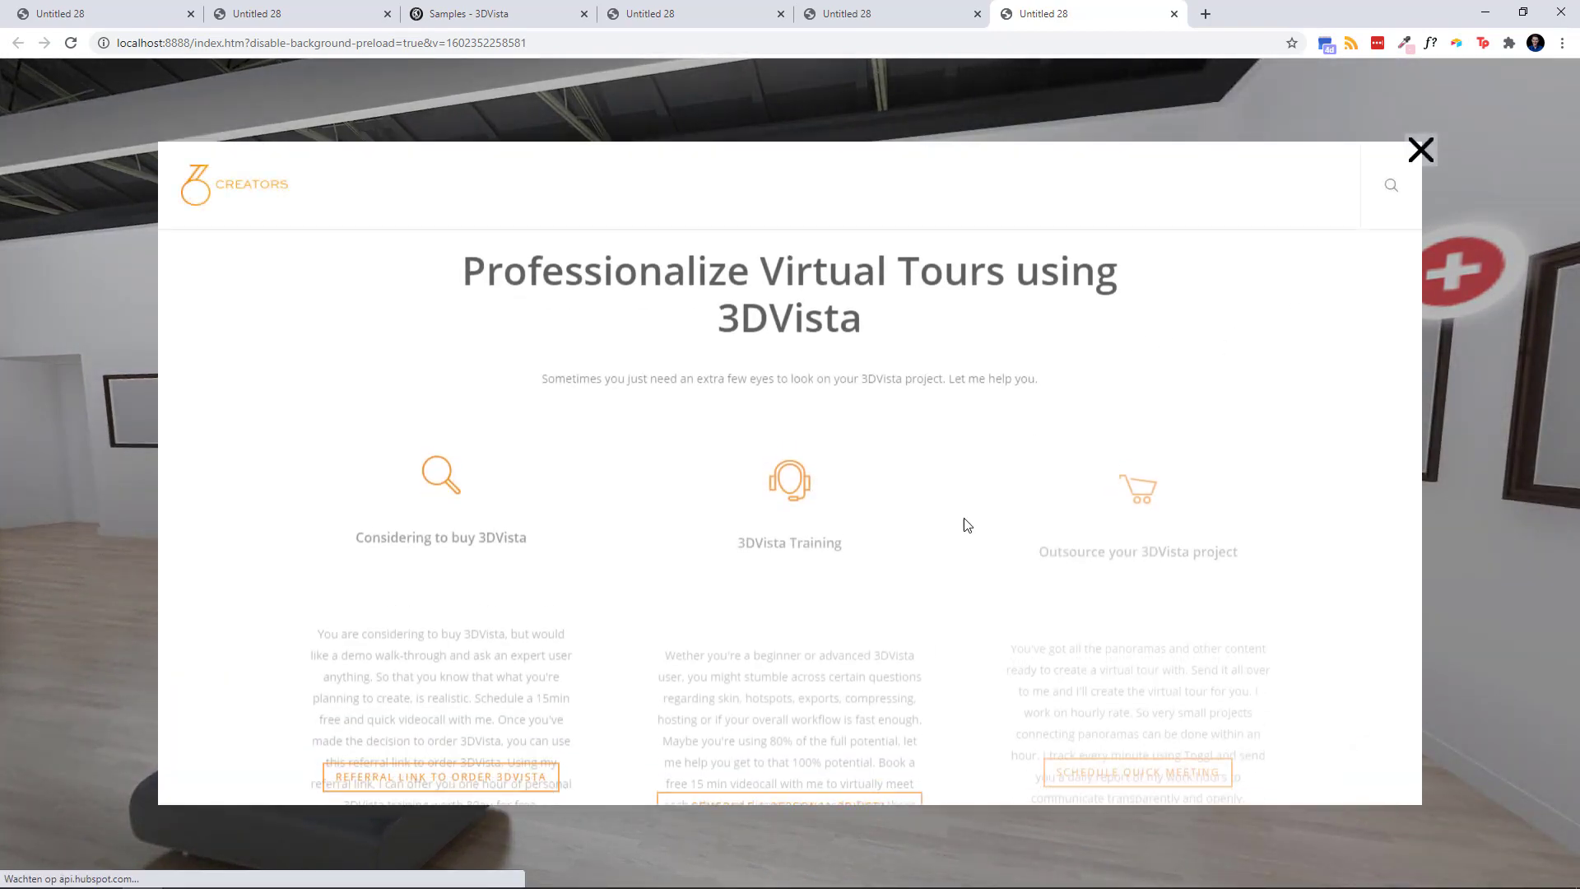
Close the 360creators pop-up, then test the YouTube, 3DVista website and Samples hotspots before returning to 3DVista.
click(1421, 149)
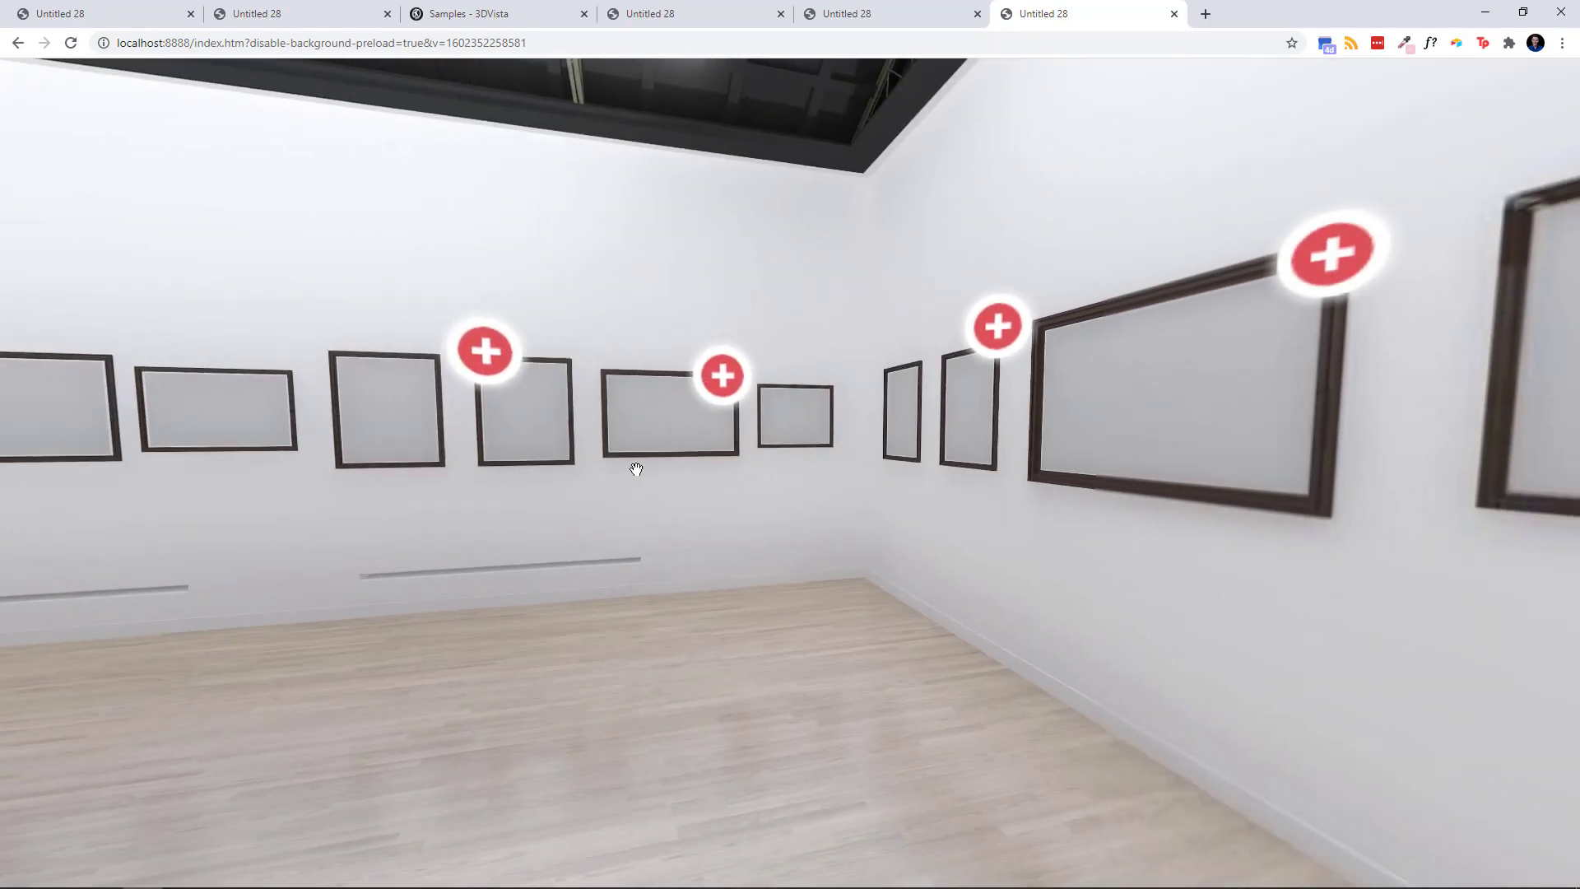
click(694, 374)
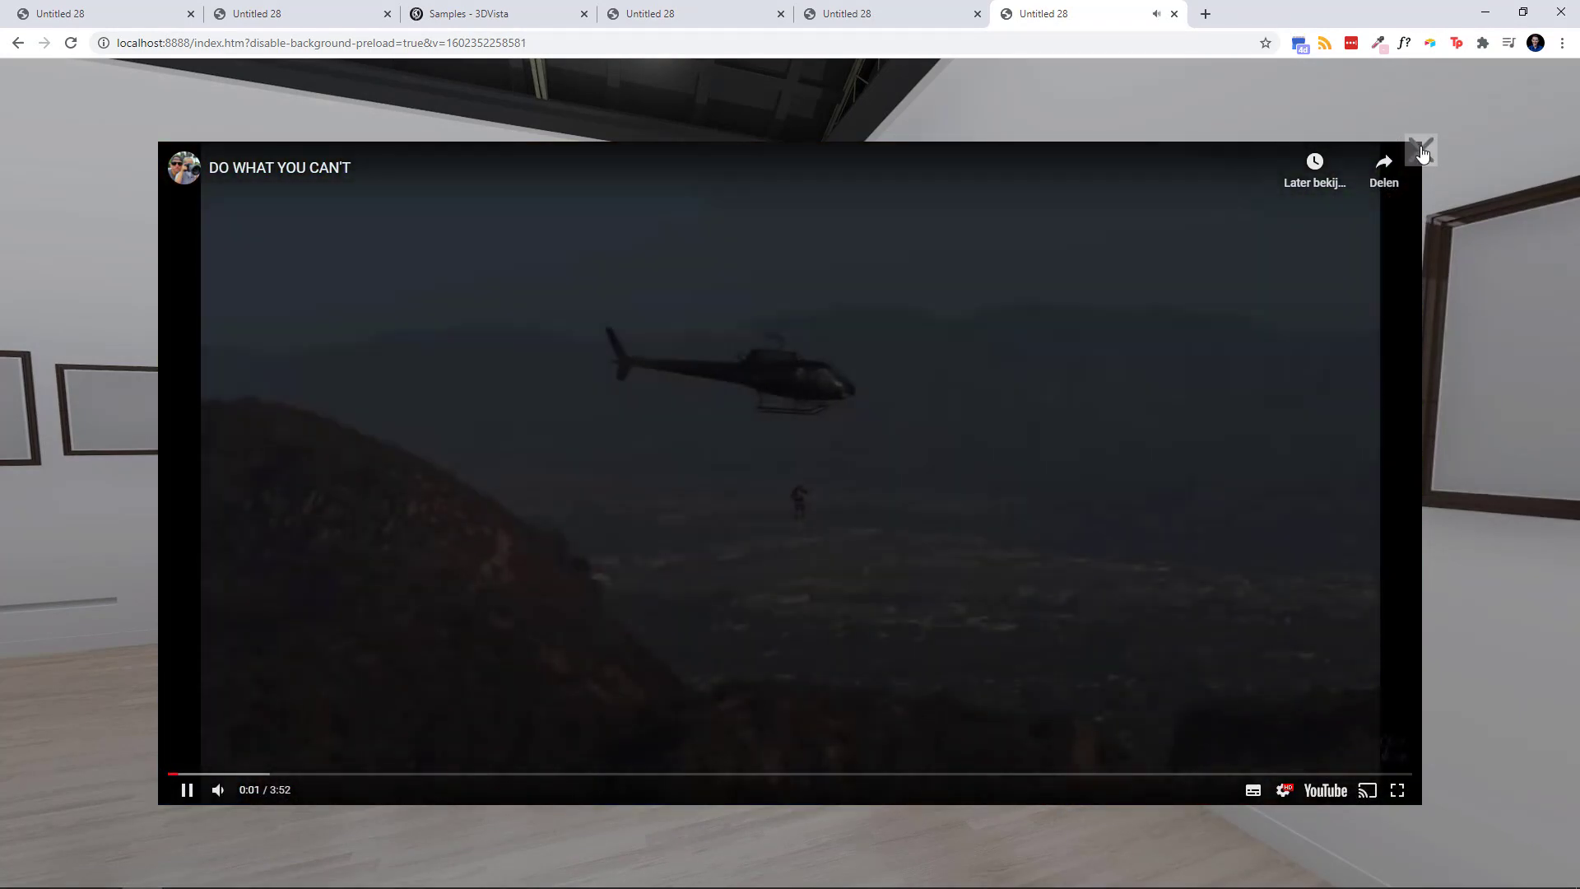
click(1421, 151)
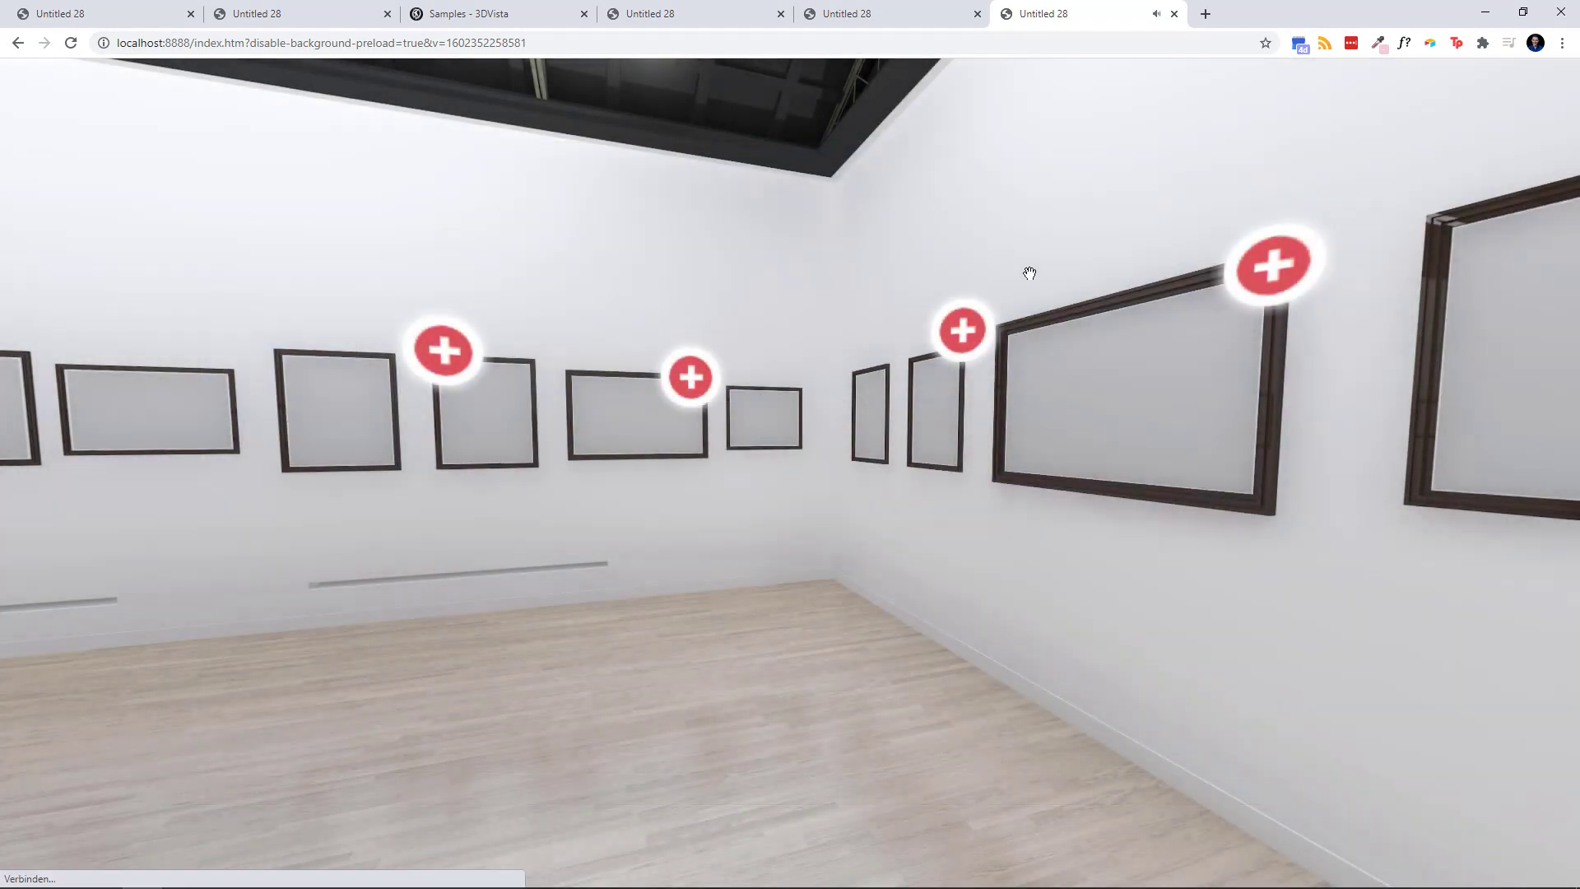
click(984, 338)
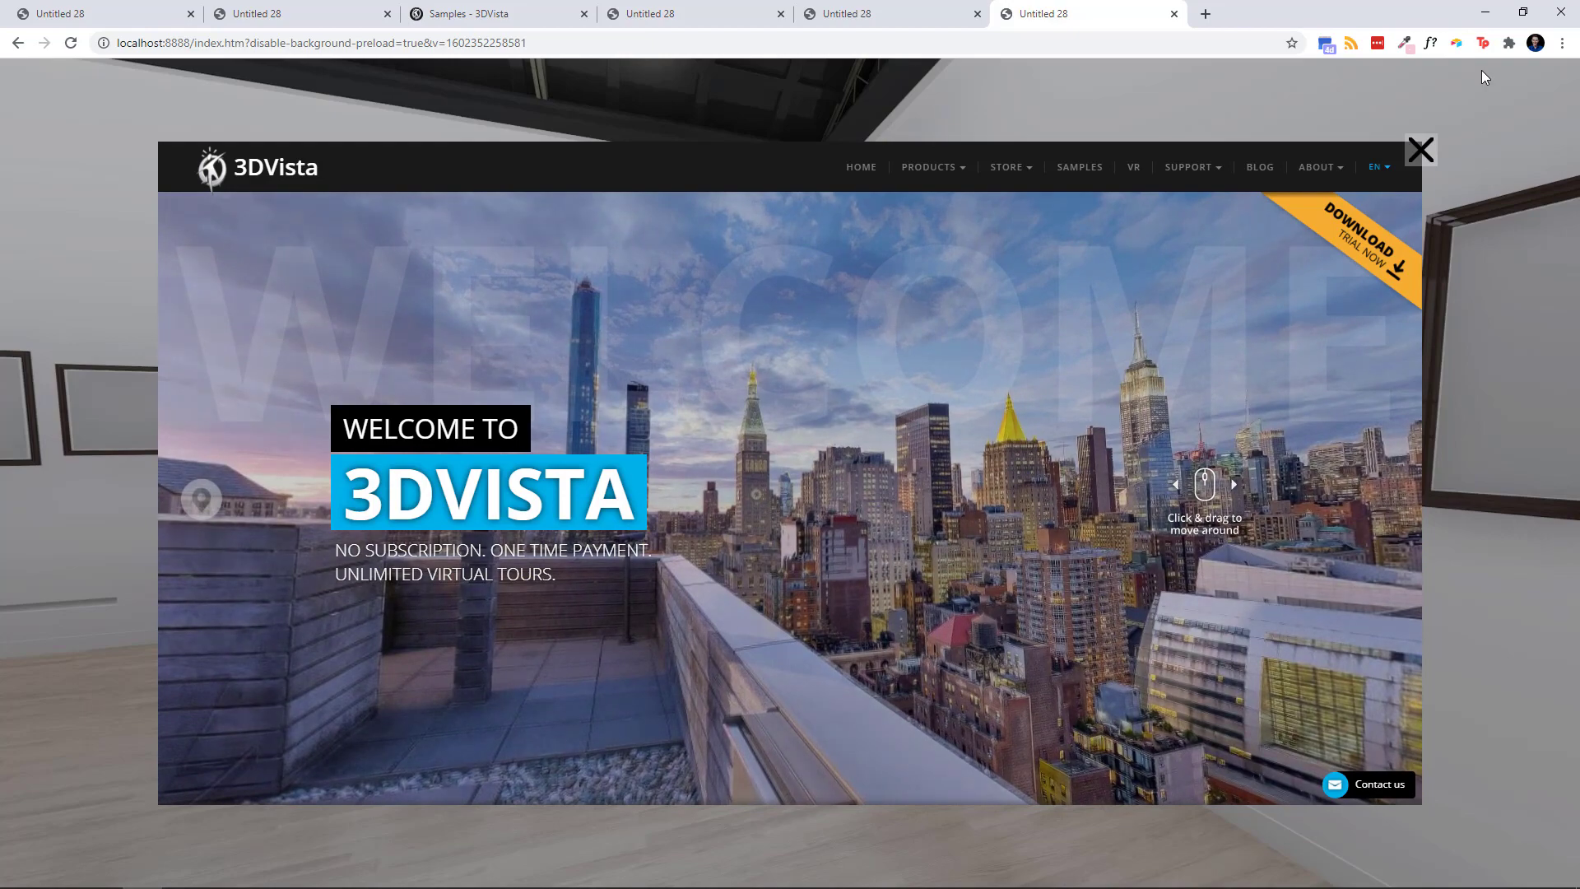
click(1423, 151)
click(960, 329)
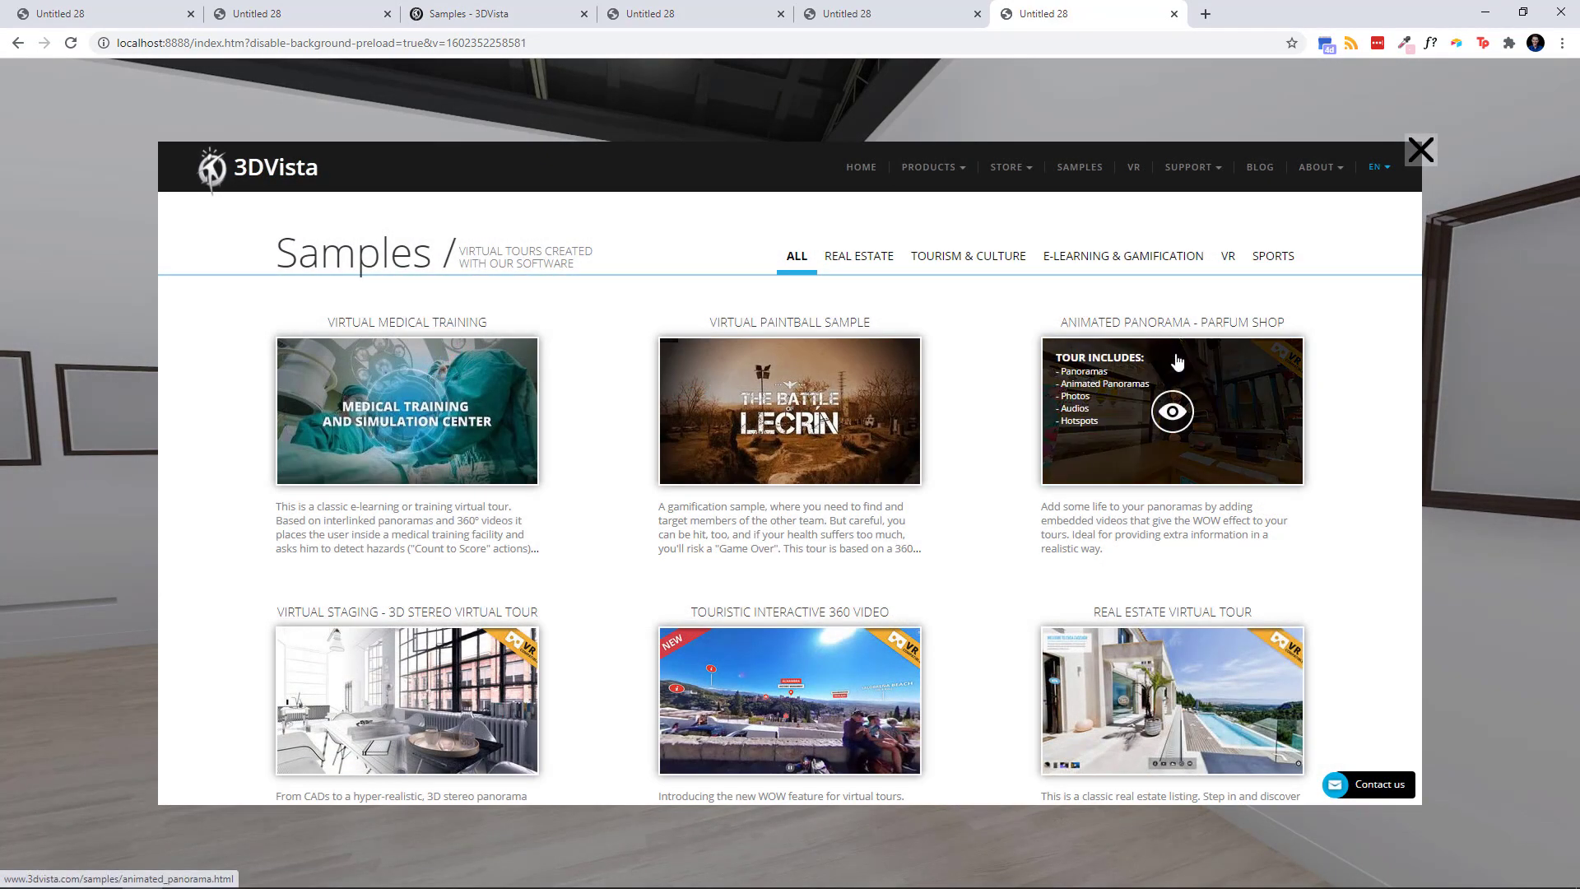
click(1423, 150)
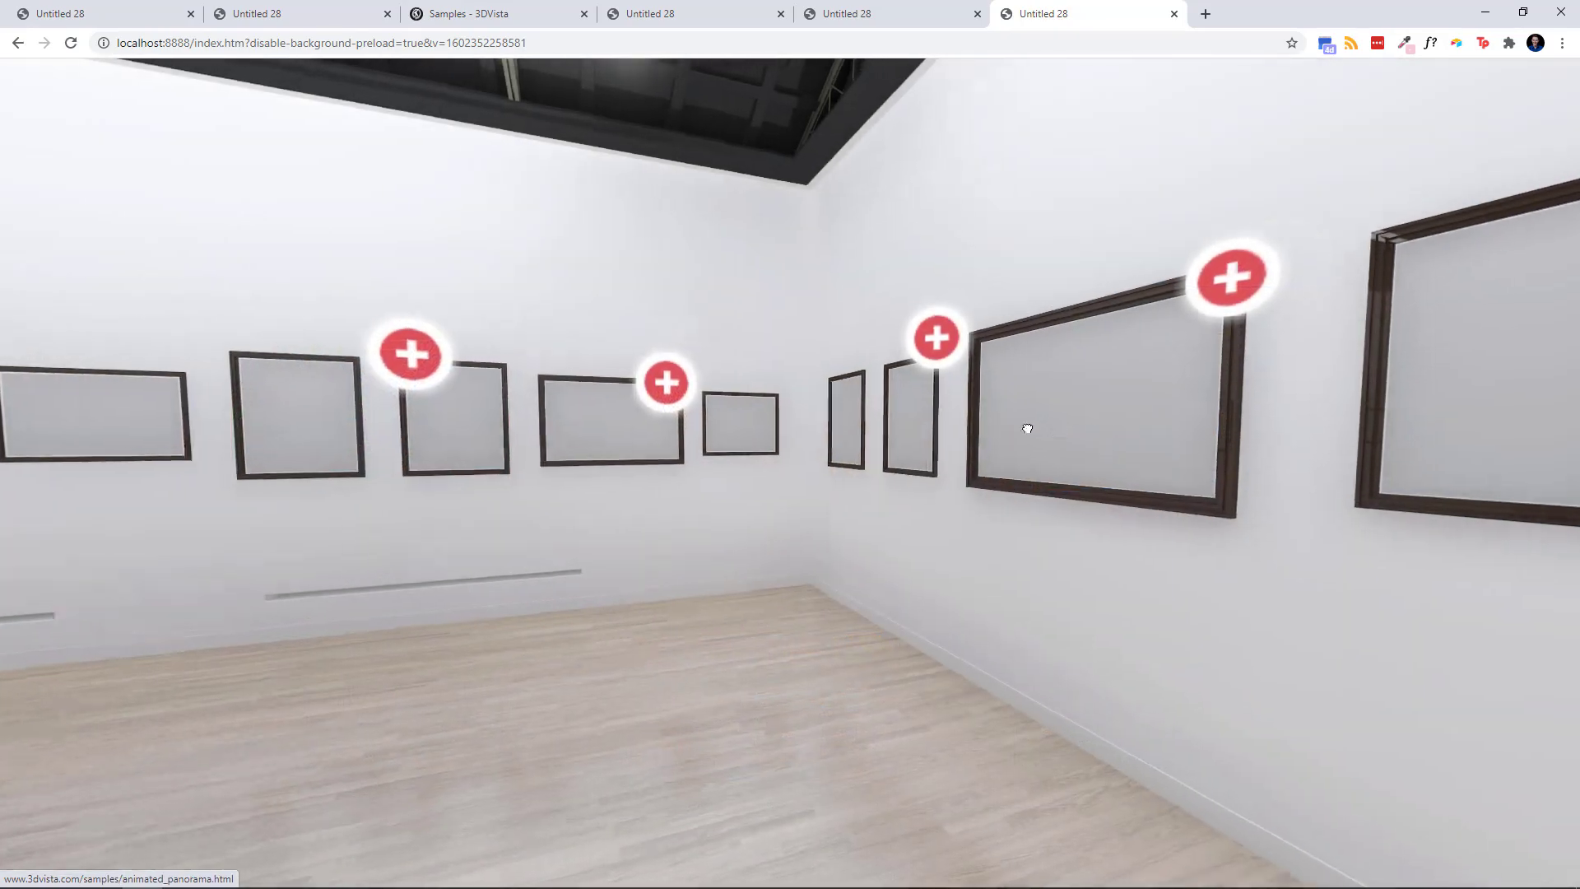
key(alt+Tab)
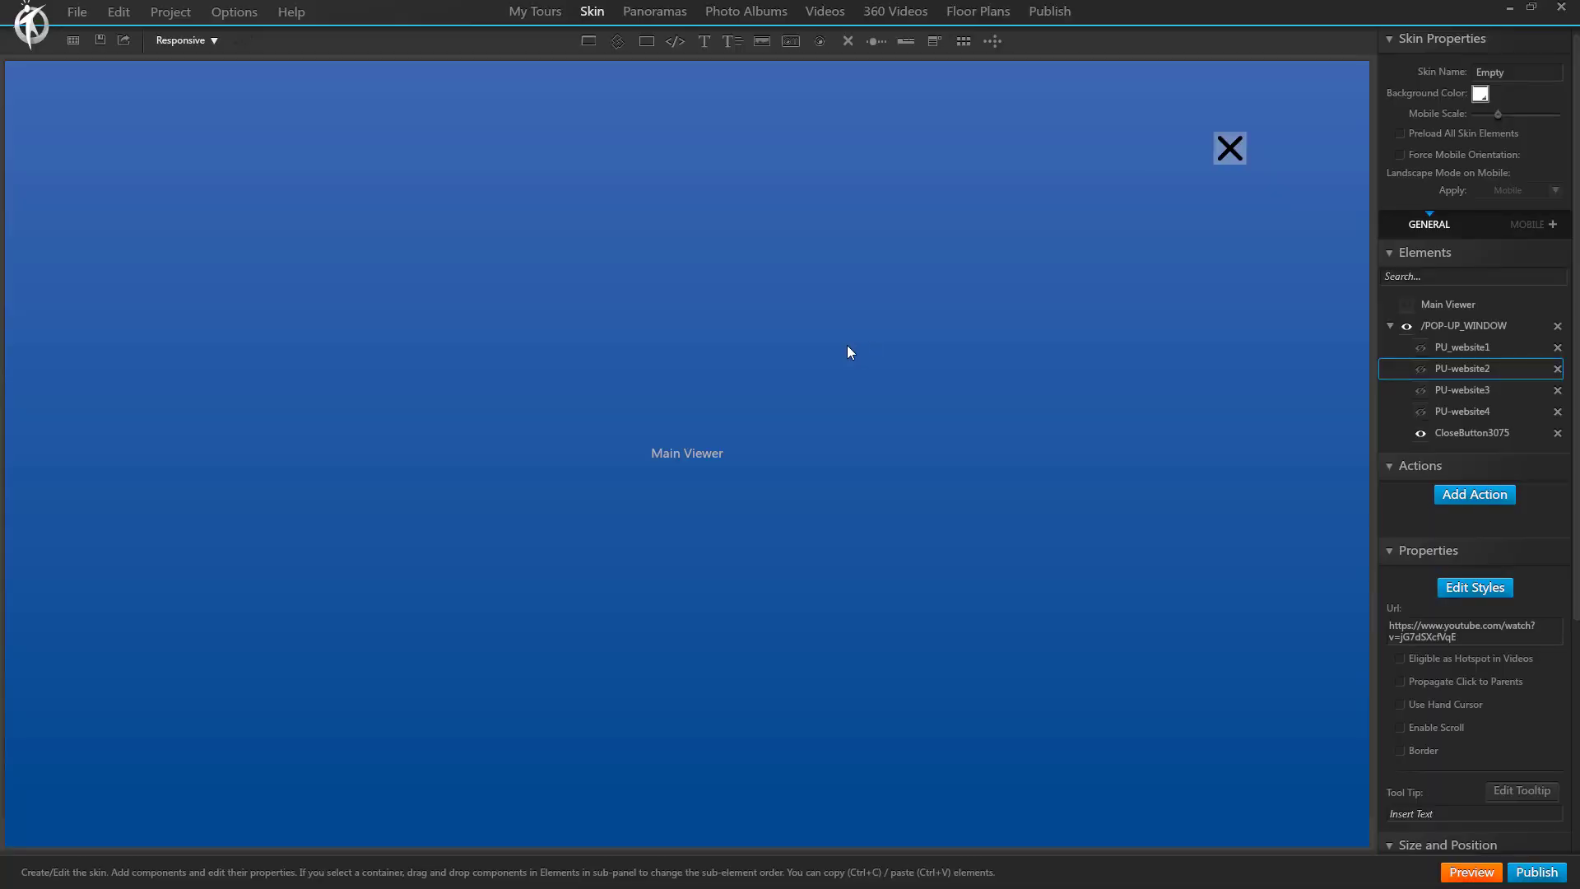
Turn off Visible On Start for /POP-UP_WINDOW, then collapse and select it.
click(1408, 326)
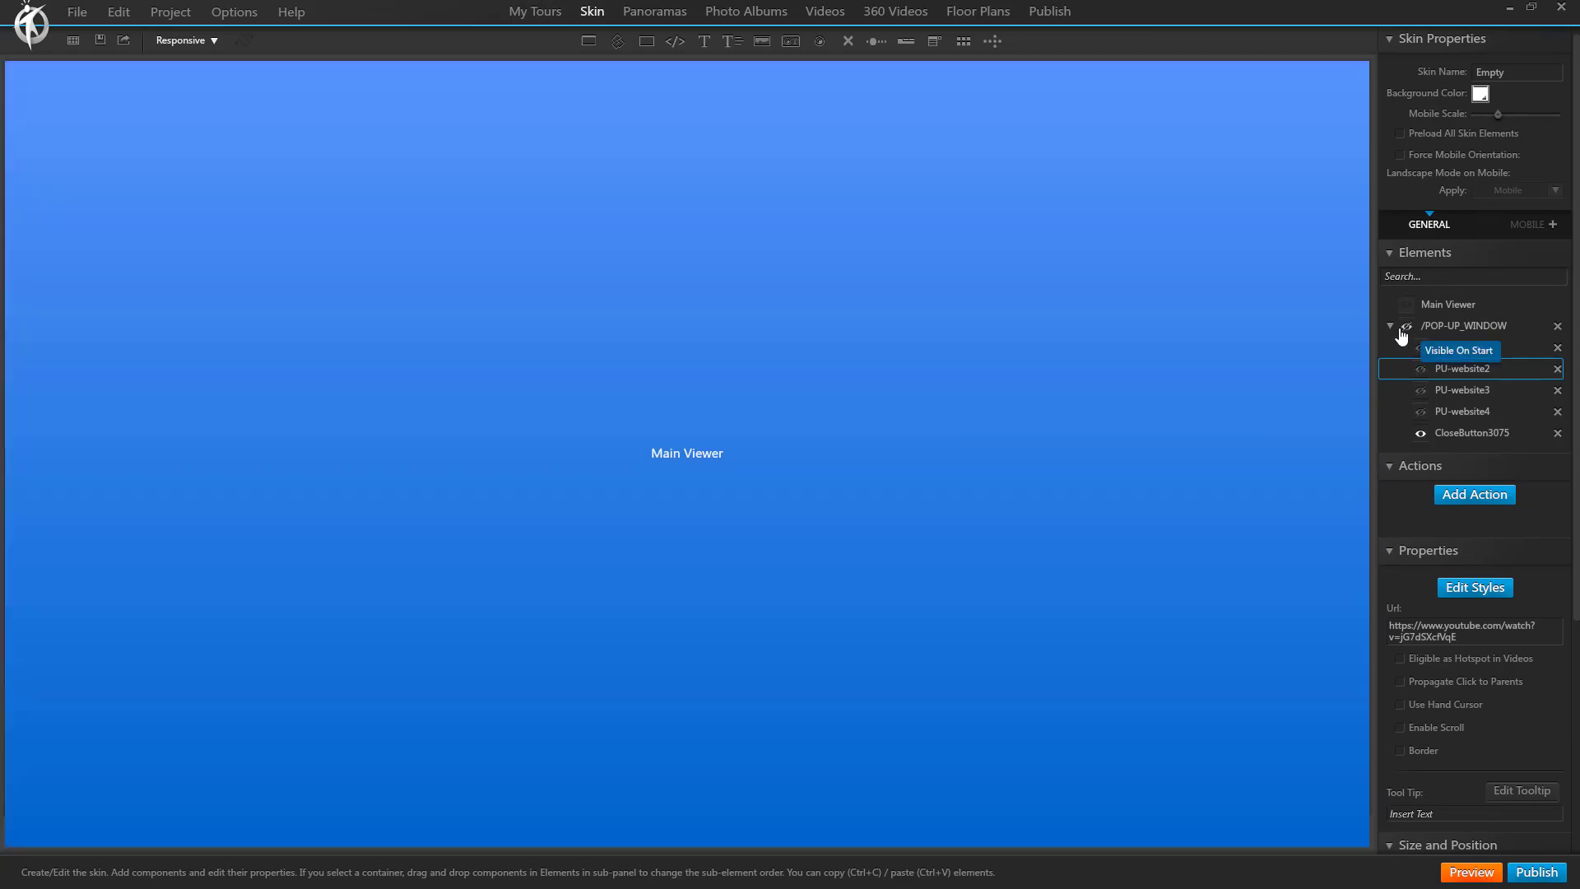
click(1390, 326)
click(1458, 326)
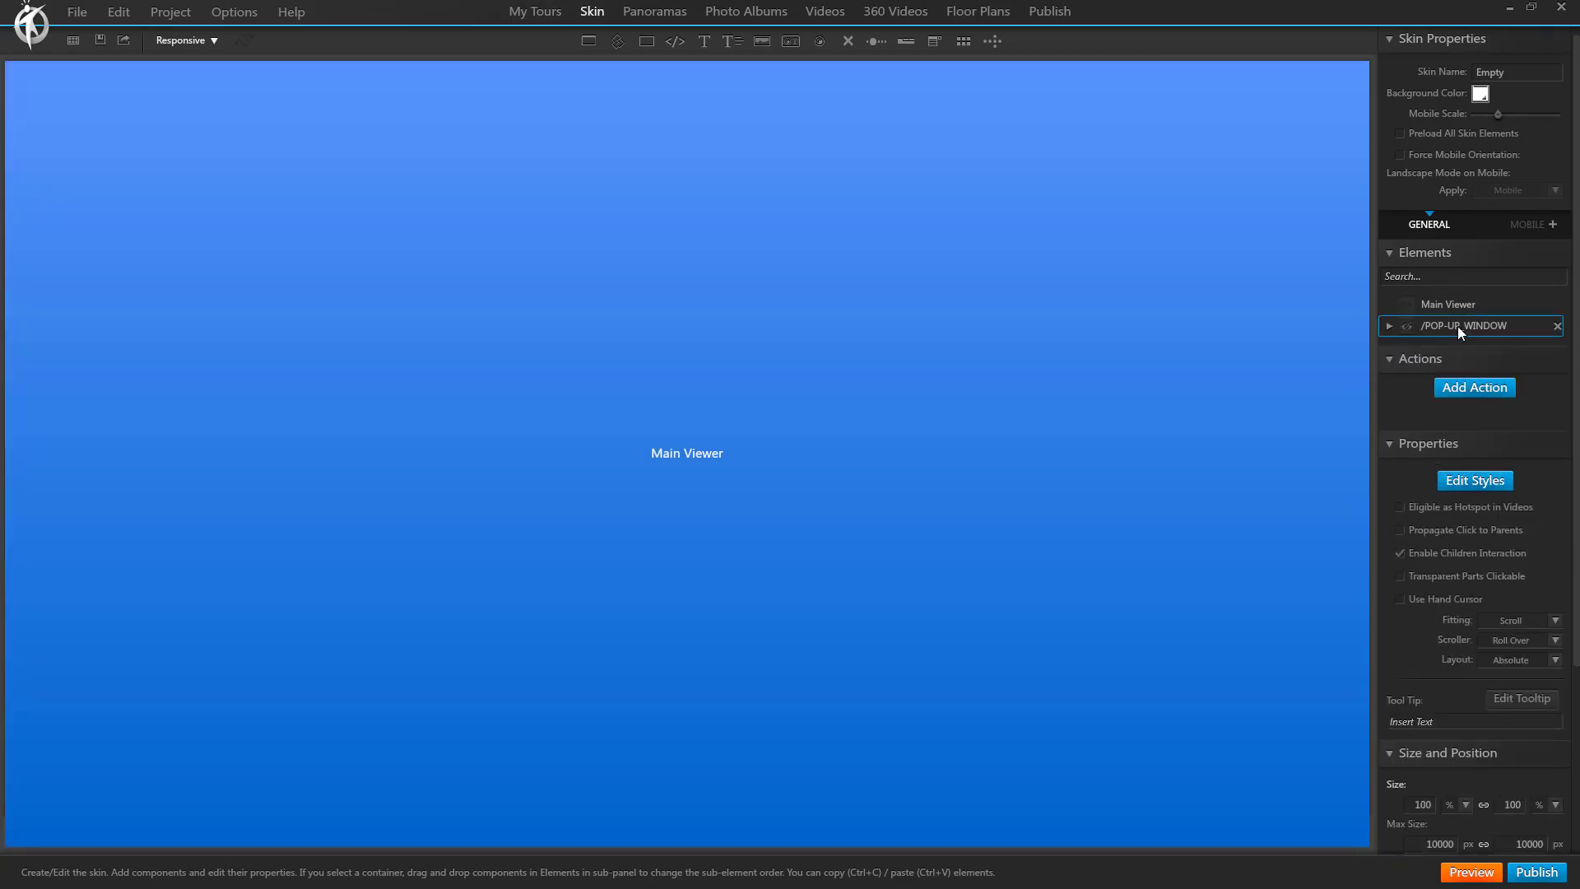